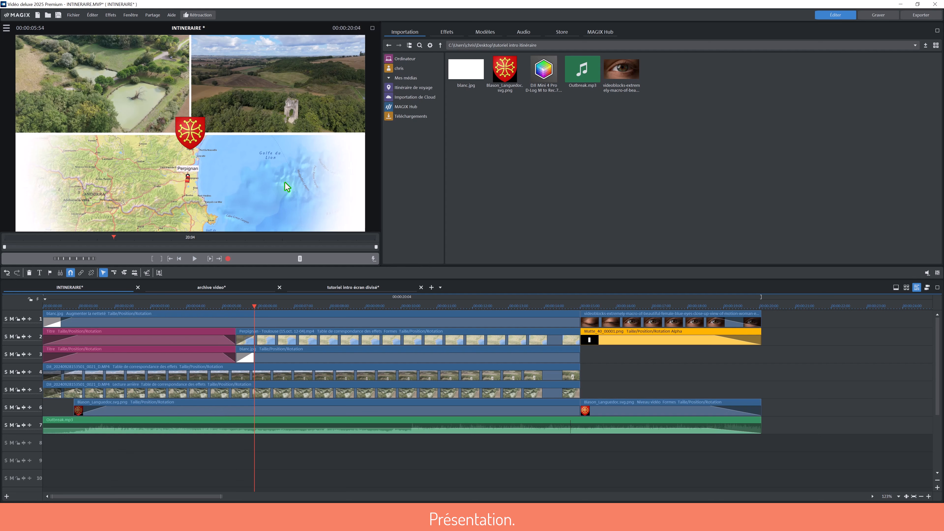
In the film "tutoriel intro écran divisé", place blanc.jpg at the start of track 1 and extend it to 15 seconds
left_click(362, 287)
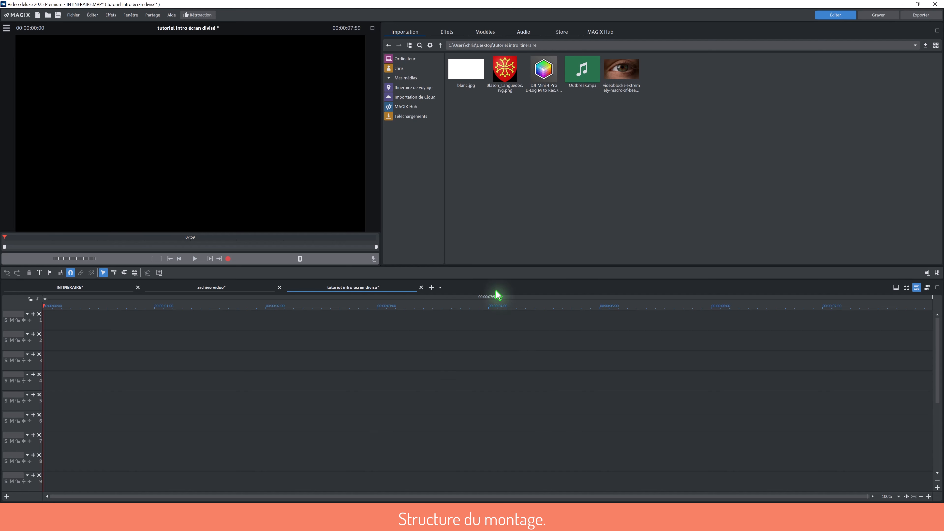
left_click_drag(472, 77, 79, 327)
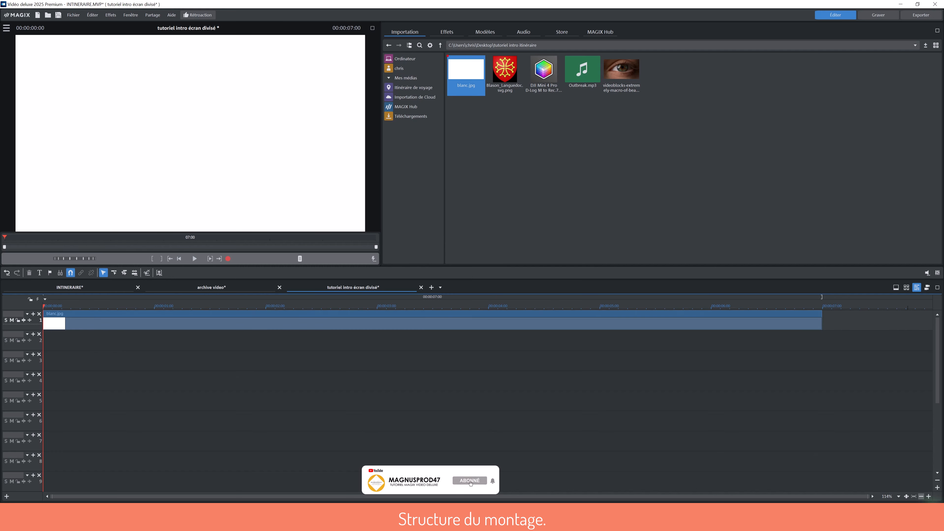
left_click(921, 497)
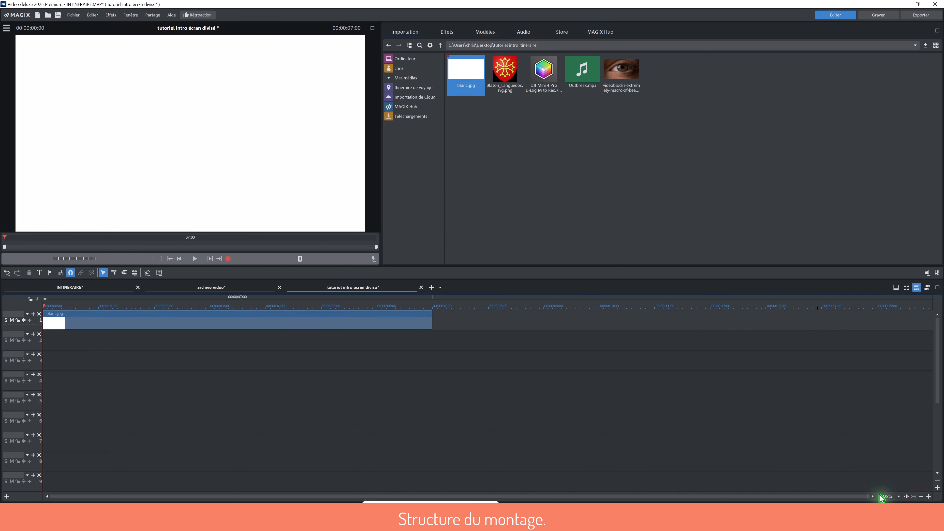
left_click(920, 497)
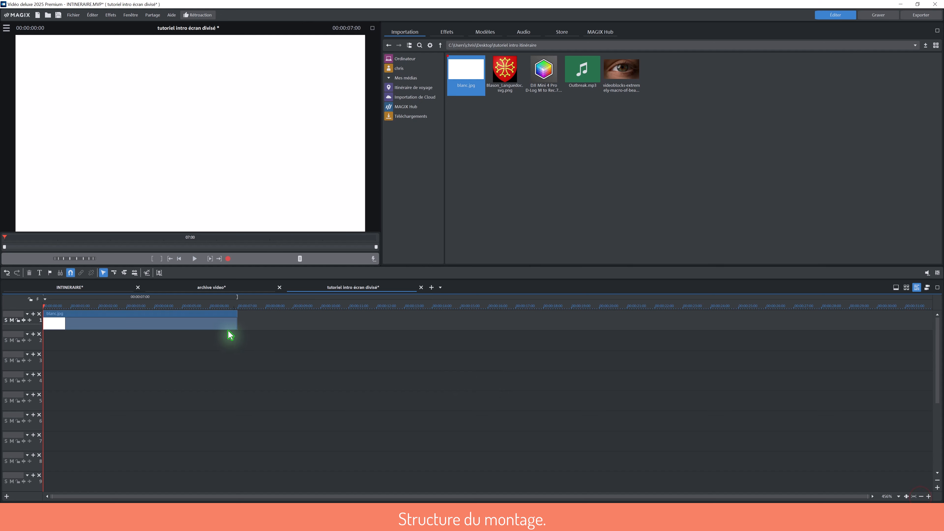
left_click_drag(238, 322, 458, 345)
left_click(494, 357)
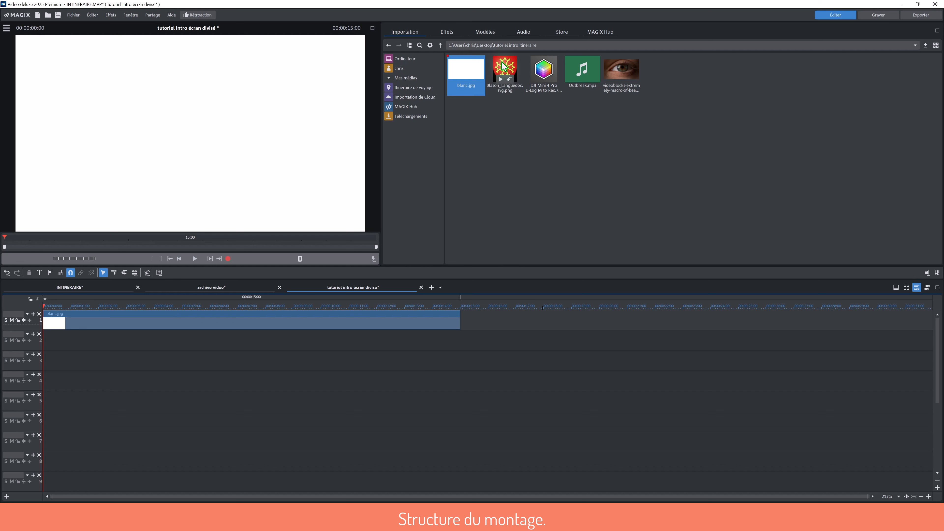
Add the eye close-up video after blanc.jpg on track 1 without adjusting the film settings, and trim its end to about 20:03
mouse_move(554, 69)
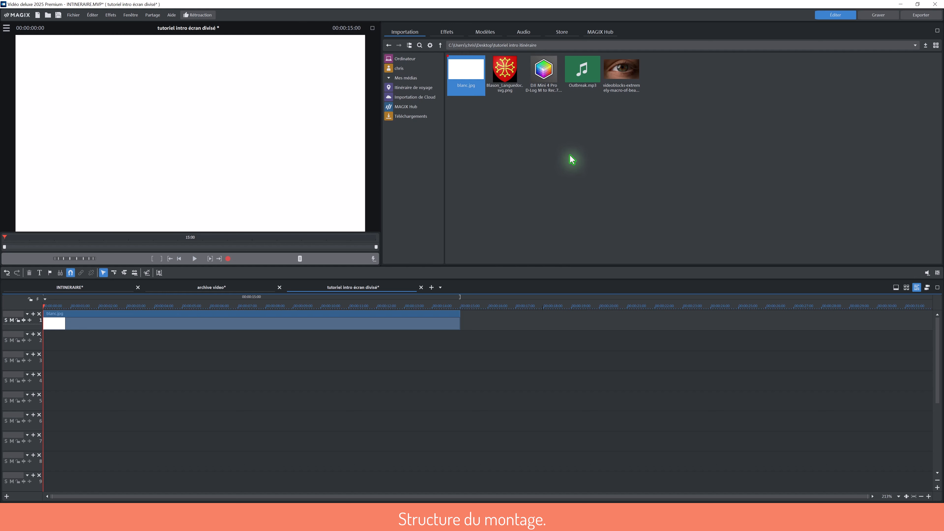
left_click_drag(624, 69, 507, 319)
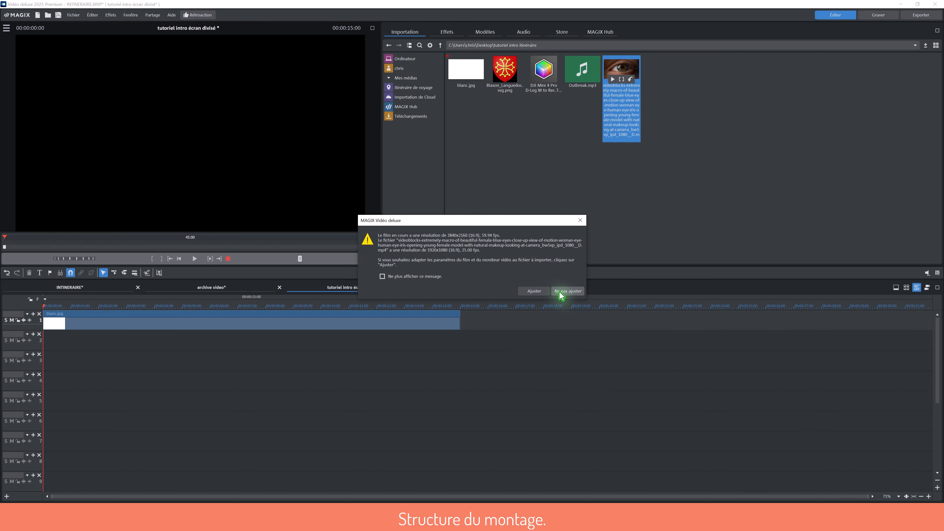
left_click(560, 291)
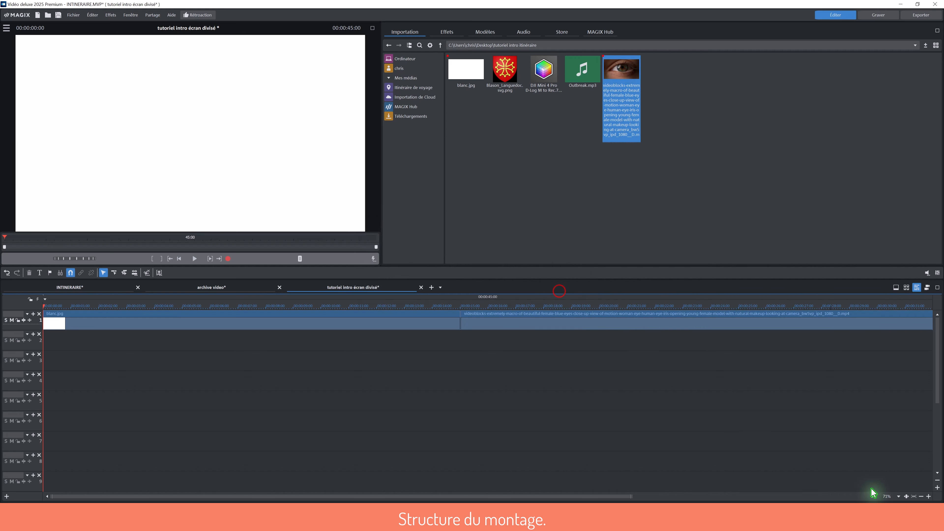
left_click(920, 496)
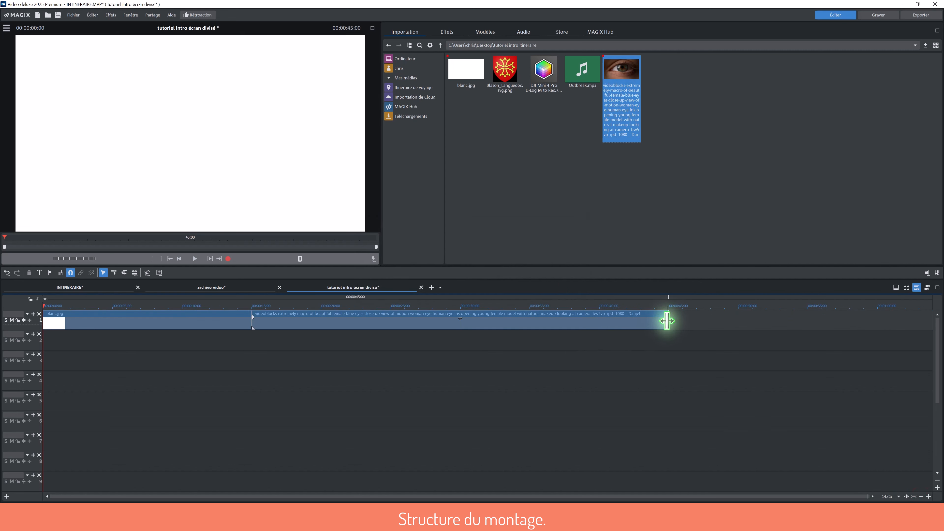
left_click_drag(667, 319, 320, 314)
left_click(368, 352)
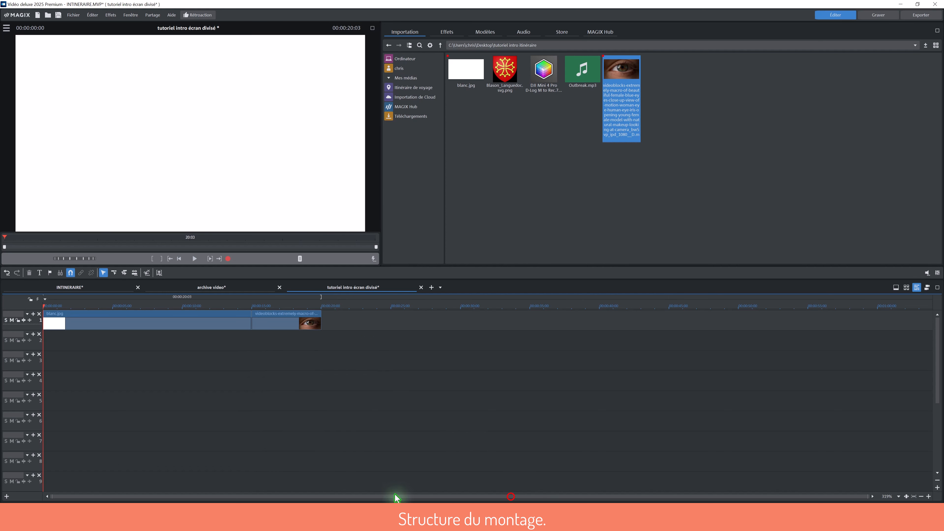
Copy the Perpignan - Toulouse map clip from the "archive video" film
left_click(163, 306)
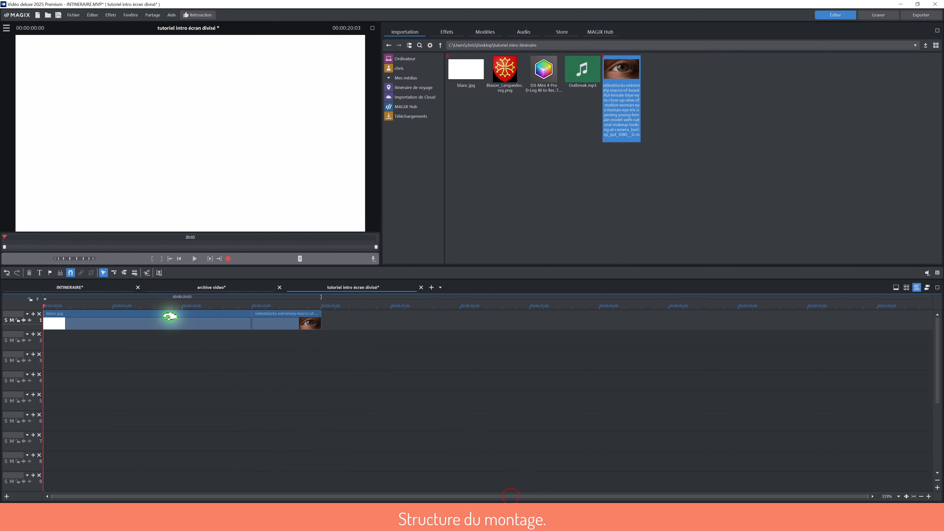
left_click(239, 291)
left_click(281, 320)
right_click(281, 320)
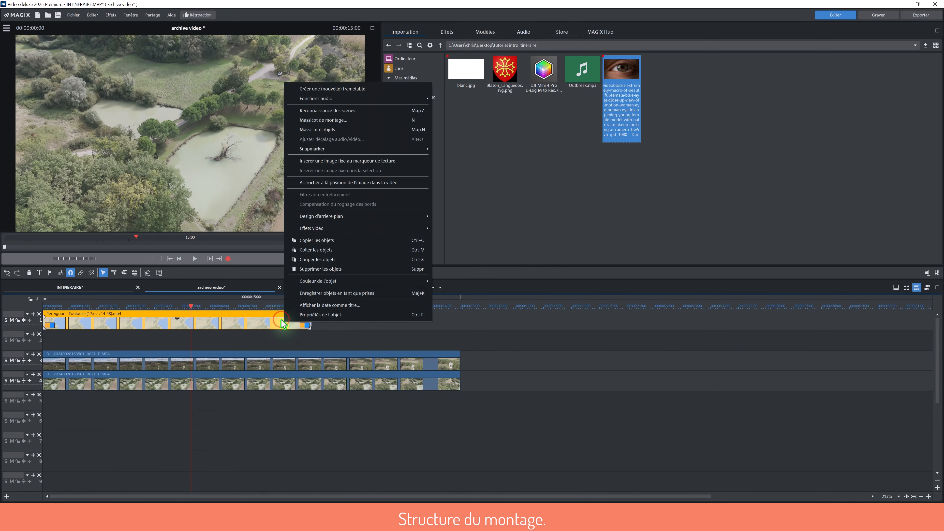
left_click(348, 241)
Paste the map clip into the "tutoriel intro écran divisé" film on track 2, starting at 5 seconds
left_click(371, 287)
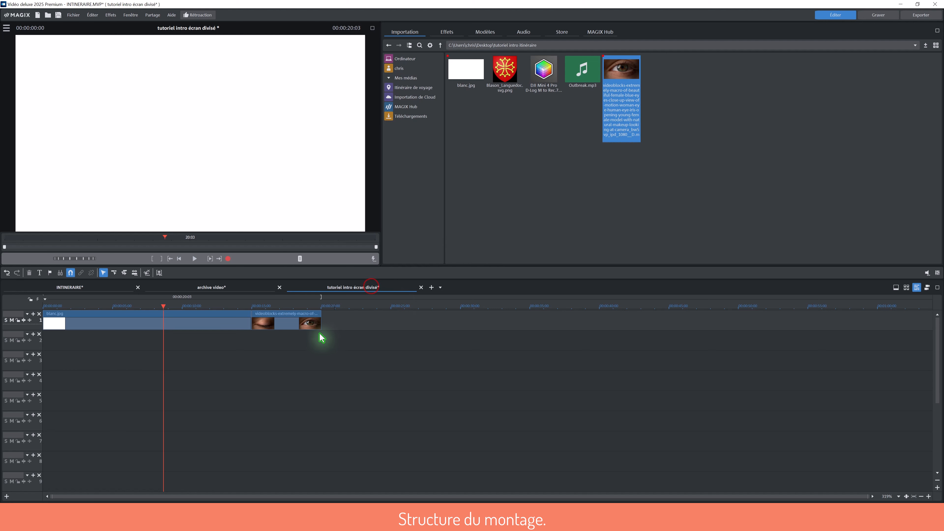
left_click(112, 311)
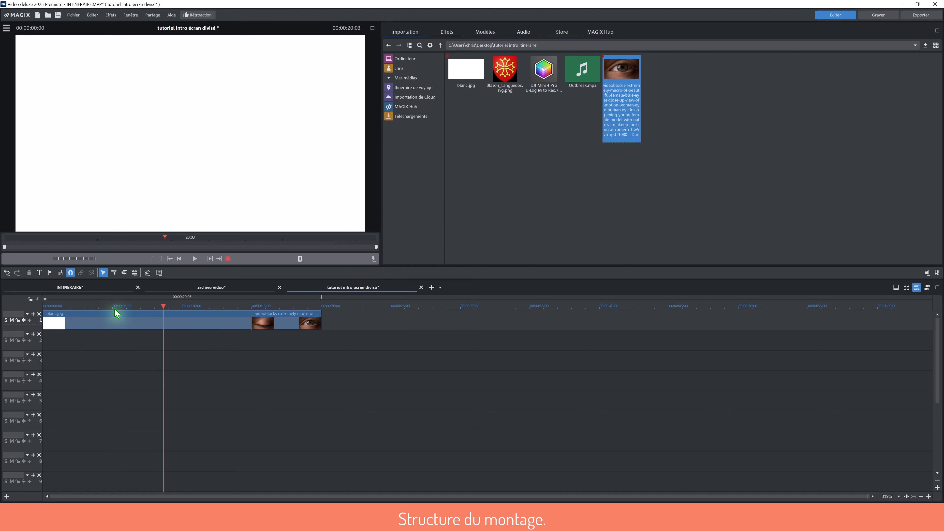
left_click(164, 306)
left_click_drag(164, 306, 112, 306)
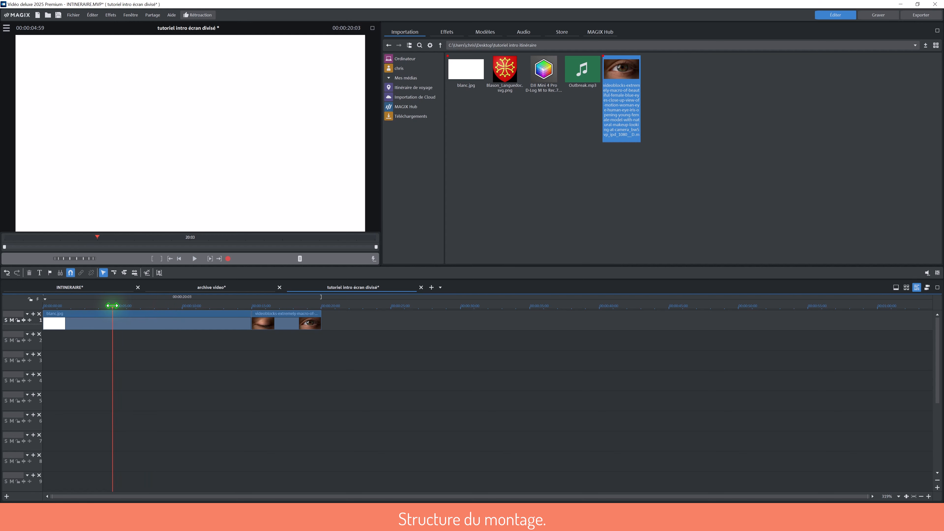
right_click(161, 347)
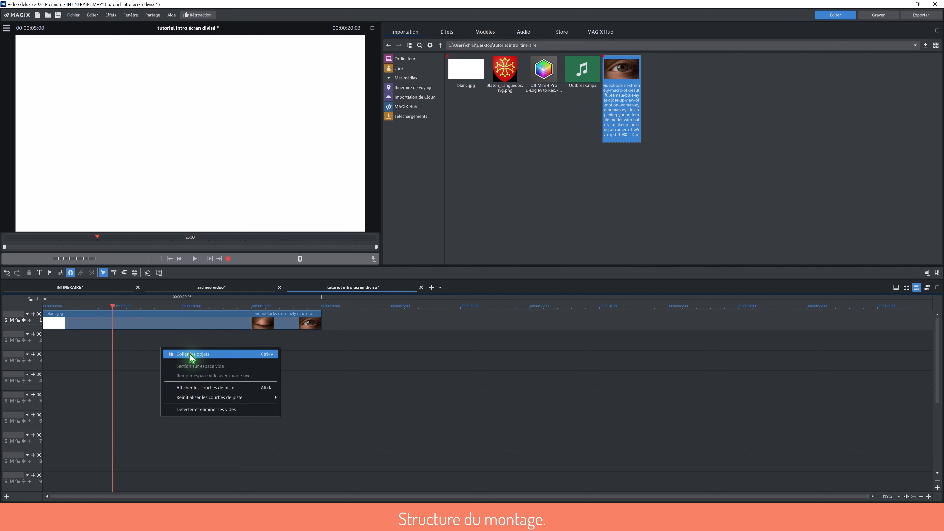
left_click(191, 357)
mouse_move(205, 324)
left_mouse_down()
mouse_move(210, 317)
mouse_move(209, 339)
left_mouse_up()
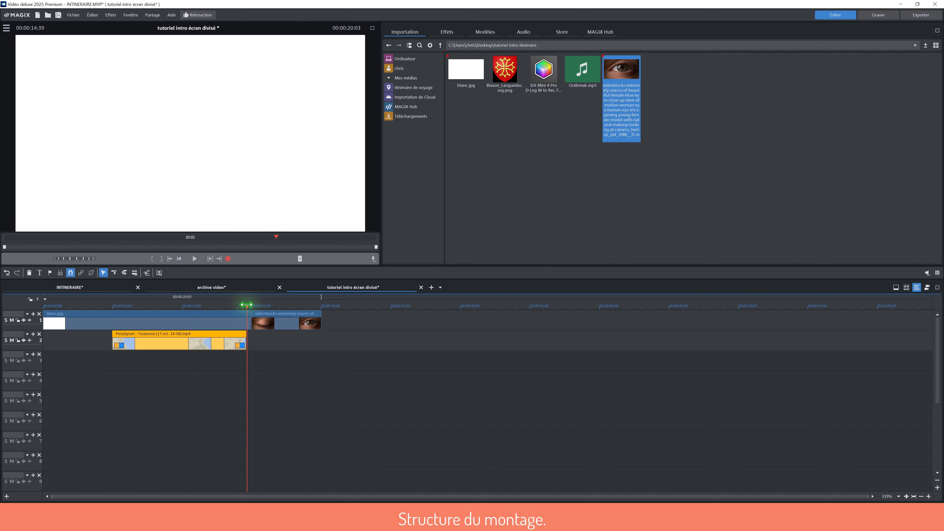
Shift the map clip on track 2 so it ends level with blanc.jpg, and preview the map within it
left_click_drag(255, 305, 313, 304)
left_click_drag(233, 336, 239, 335)
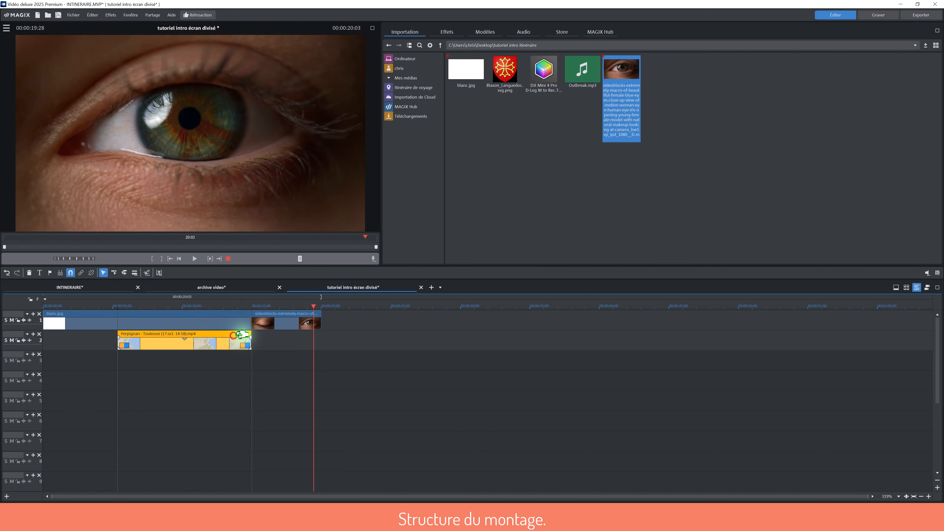
left_click(278, 351)
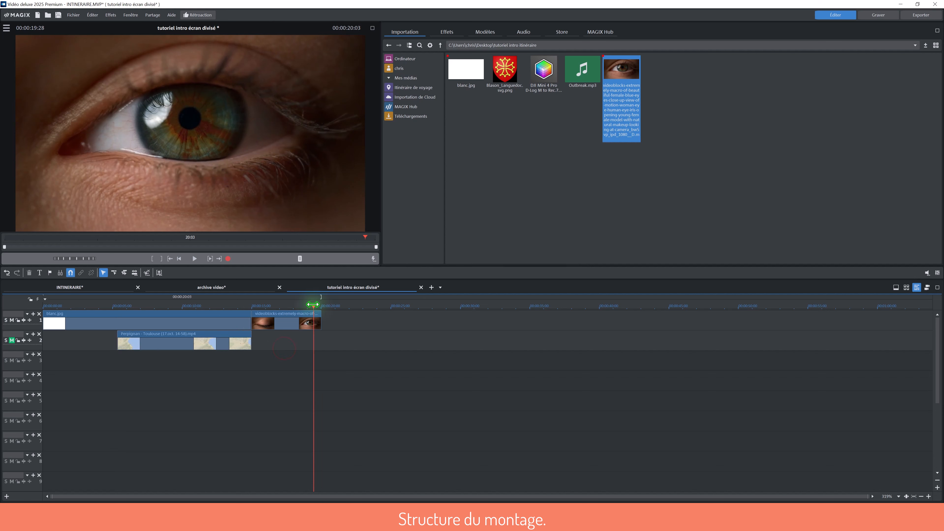
left_click_drag(312, 304, 160, 316)
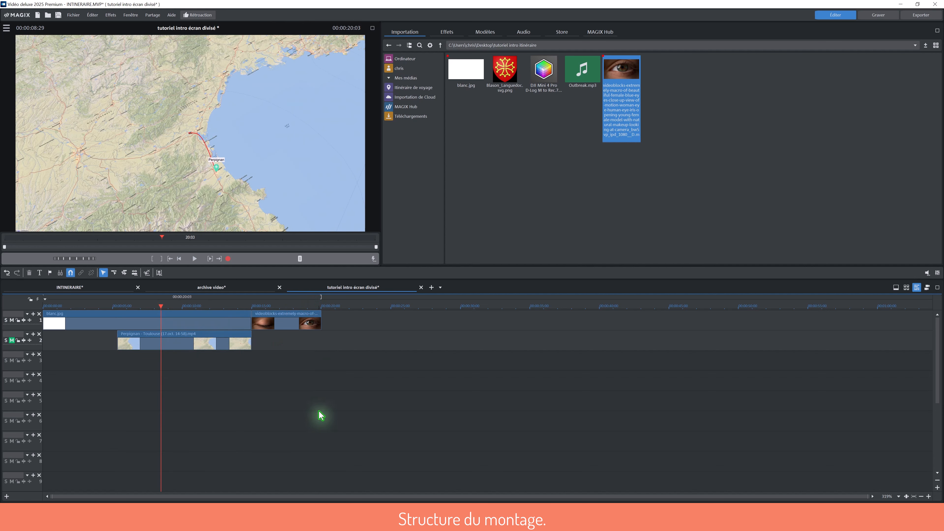
left_click(215, 380)
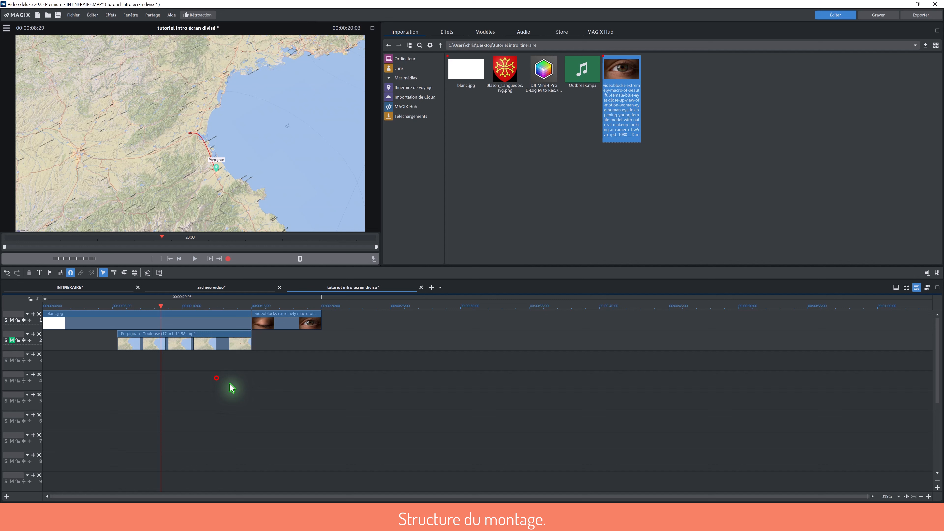
Copy the two drone clips from tracks 3 and 4 of "archive video" and return to the "tutoriel intro écran divisé" film
left_click(230, 287)
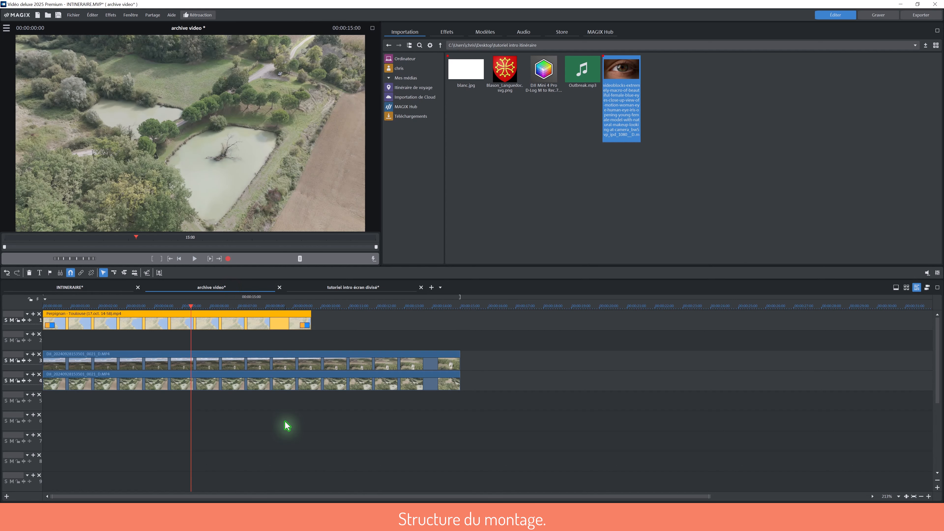
left_click(238, 403)
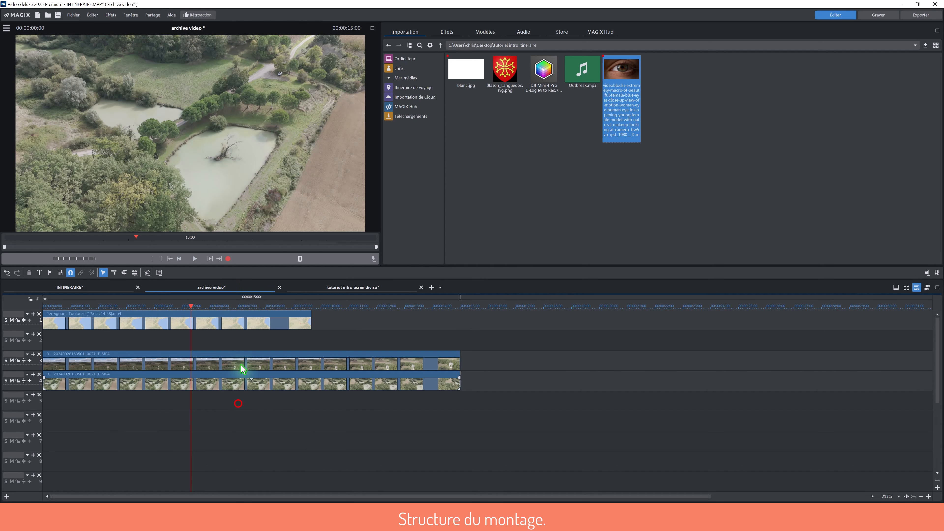
right_click(242, 363)
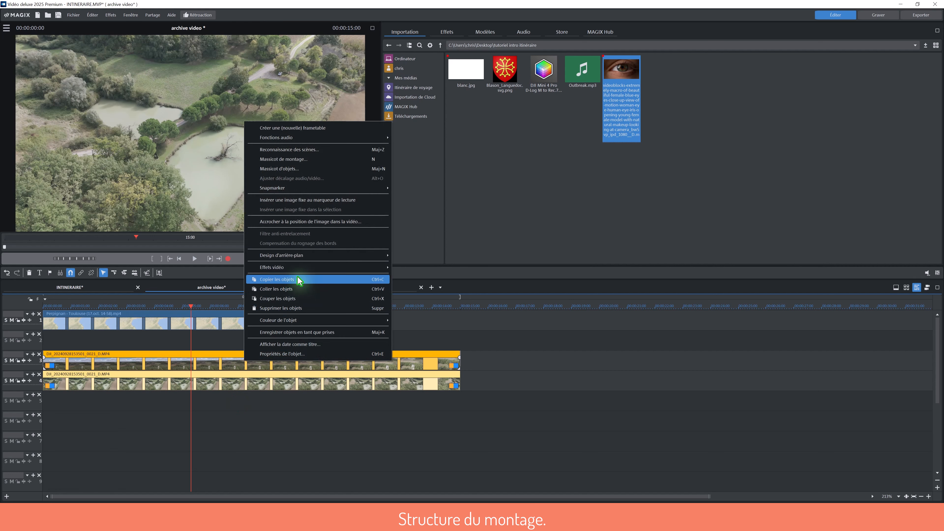
mouse_move(300, 274)
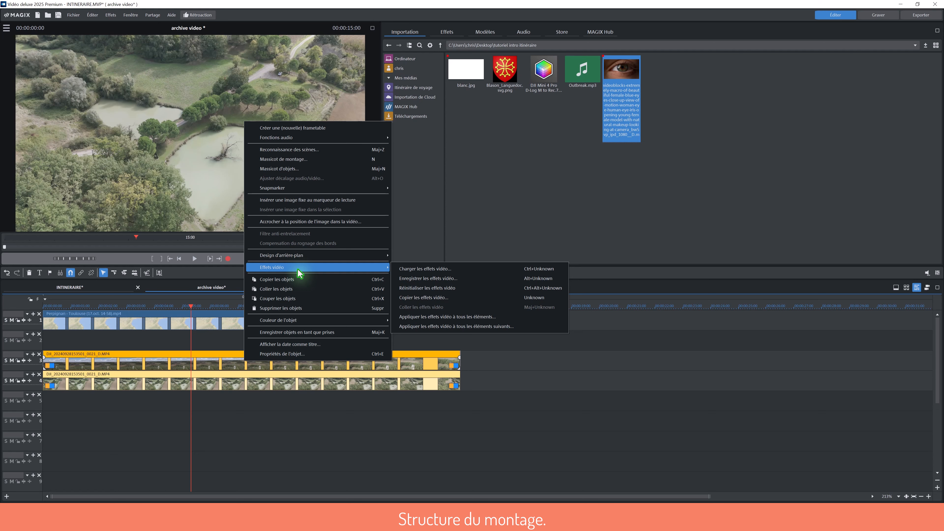
left_click(334, 277)
left_click(340, 287)
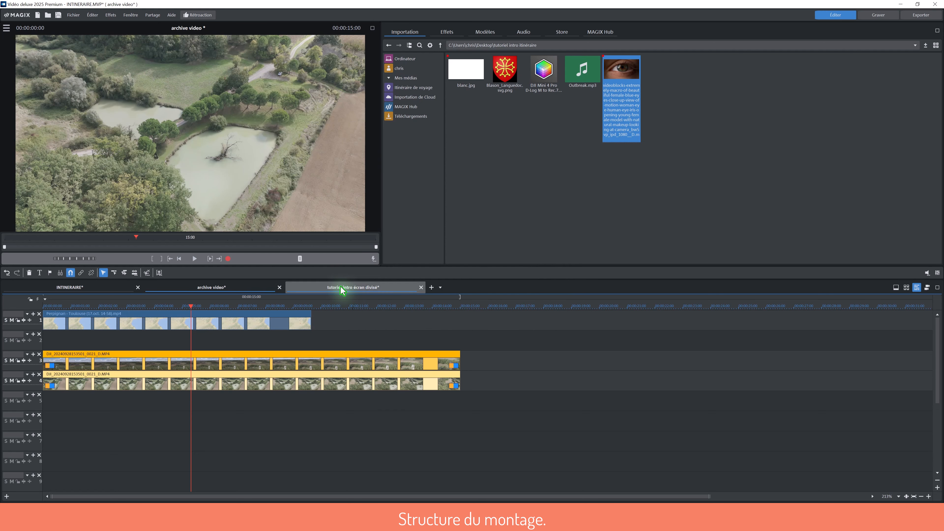
Paste the two drone clips on tracks 3 and 4 at the playhead and shift them to the film's start
left_click(30, 365)
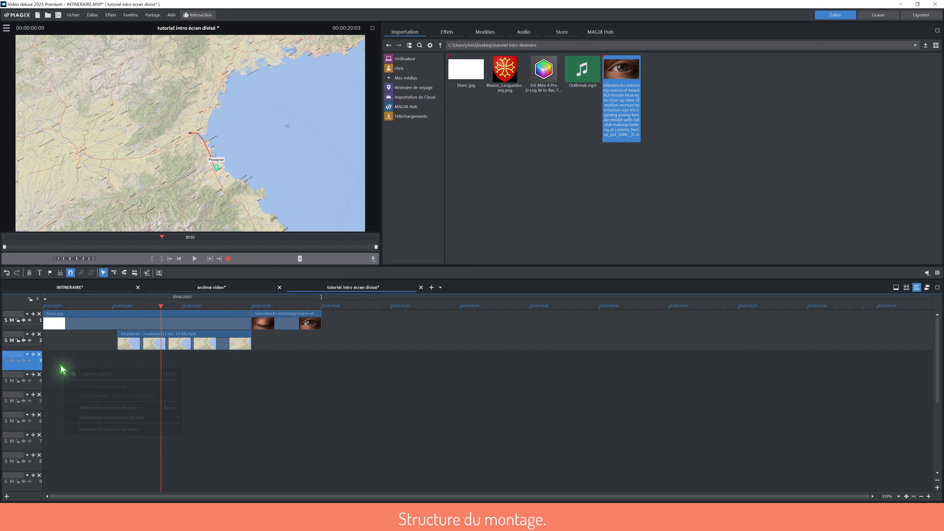
right_click(66, 370)
left_click(95, 373)
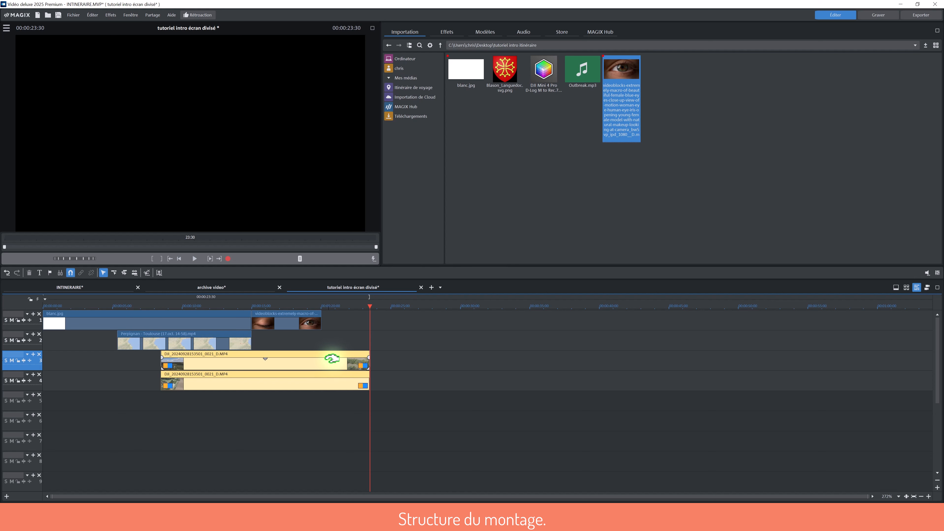
left_click_drag(330, 355, 207, 355)
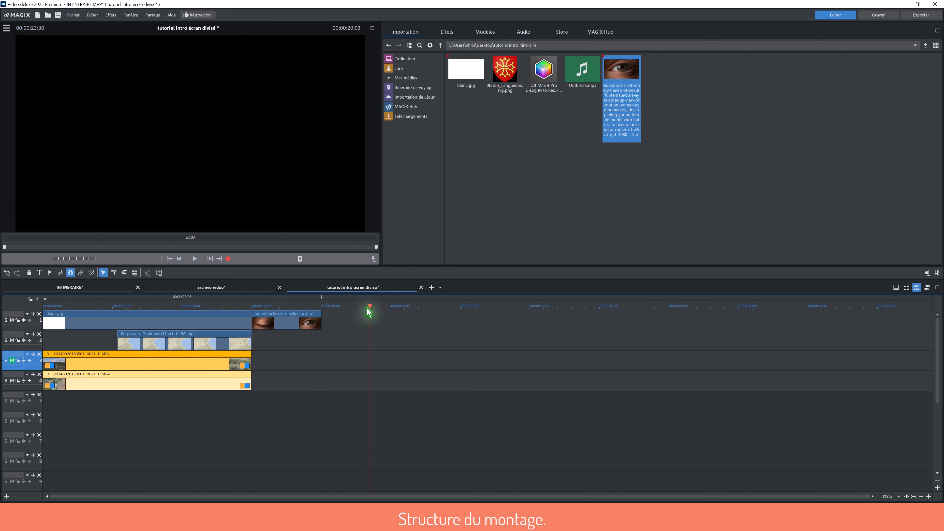
Undo the drone clips' placement and paste them again on tracks 3 and 4 with the playhead at the film's start
left_click_drag(368, 307, 35, 330)
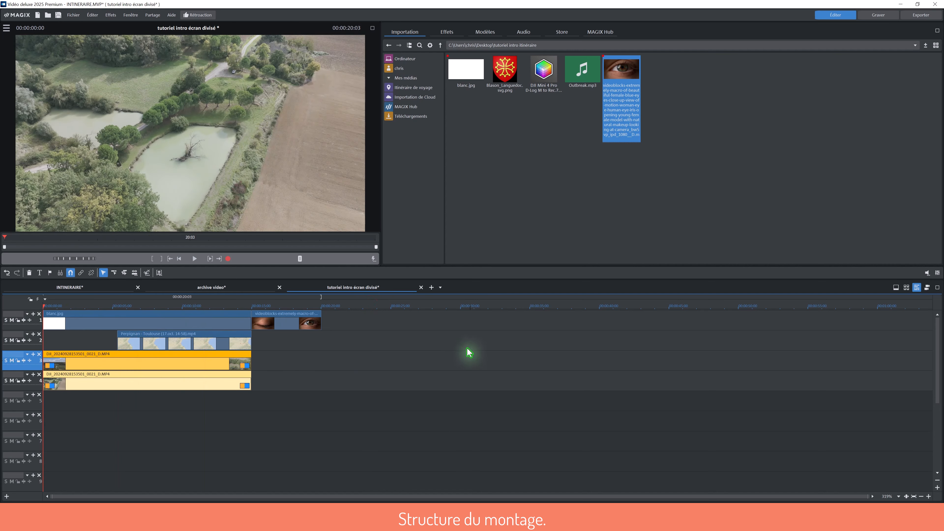
left_click(337, 429)
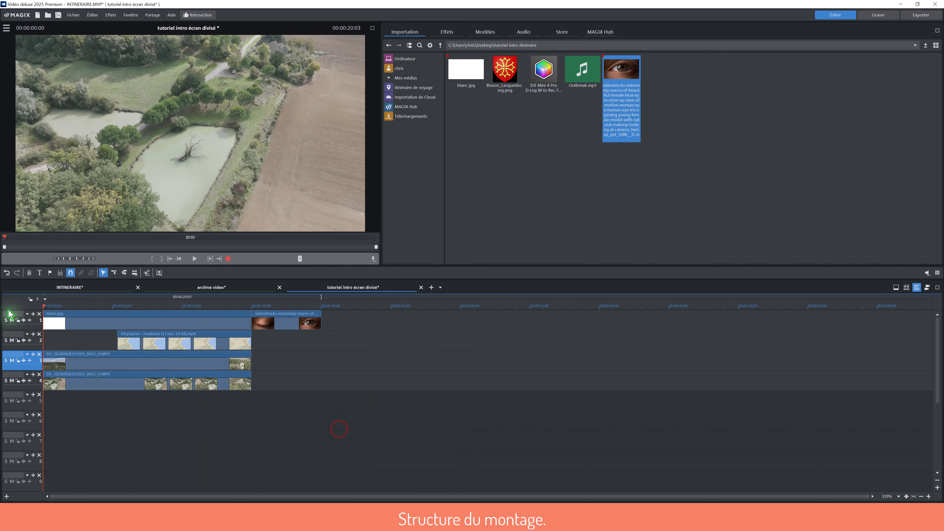
left_click(6, 273)
left_click(256, 411)
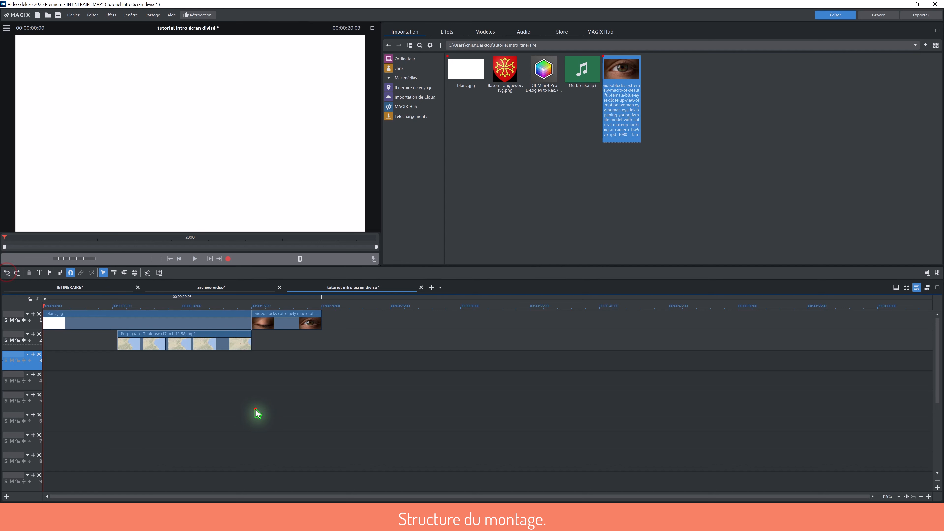
left_click(90, 378)
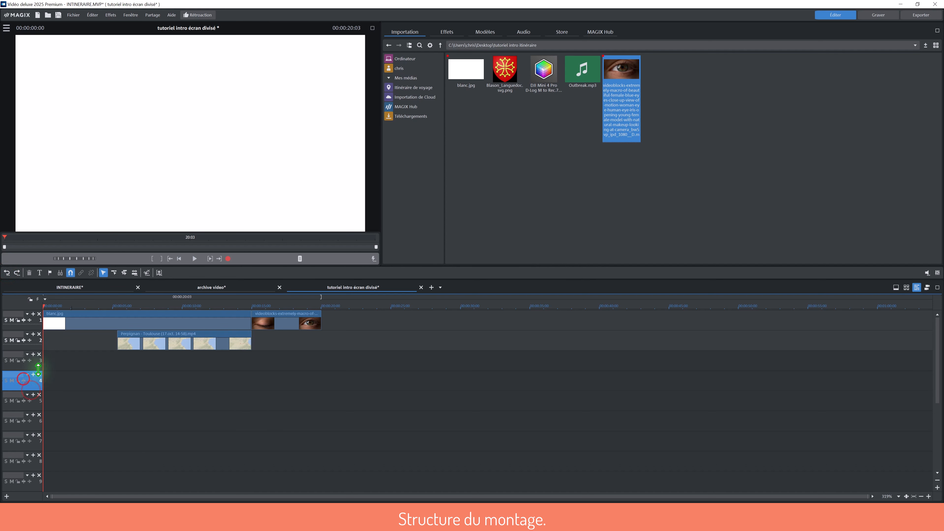
right_click(57, 363)
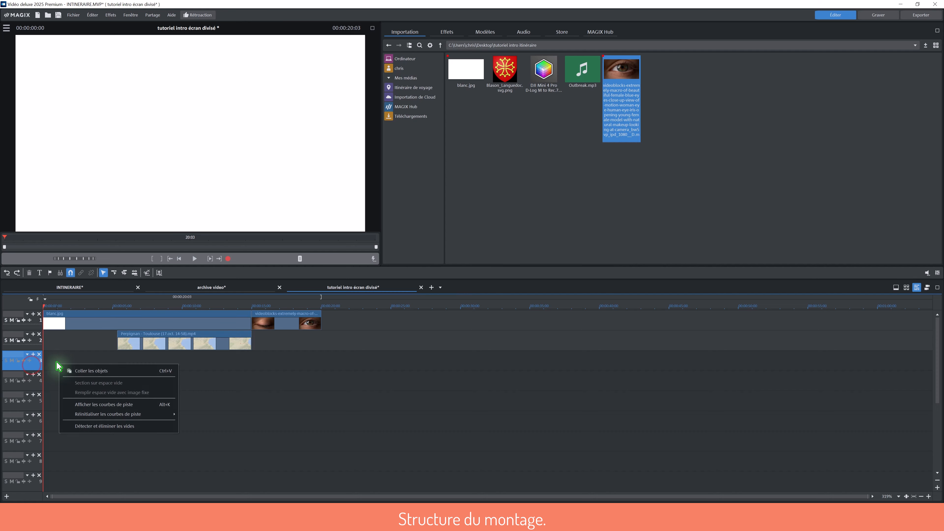
left_click(76, 371)
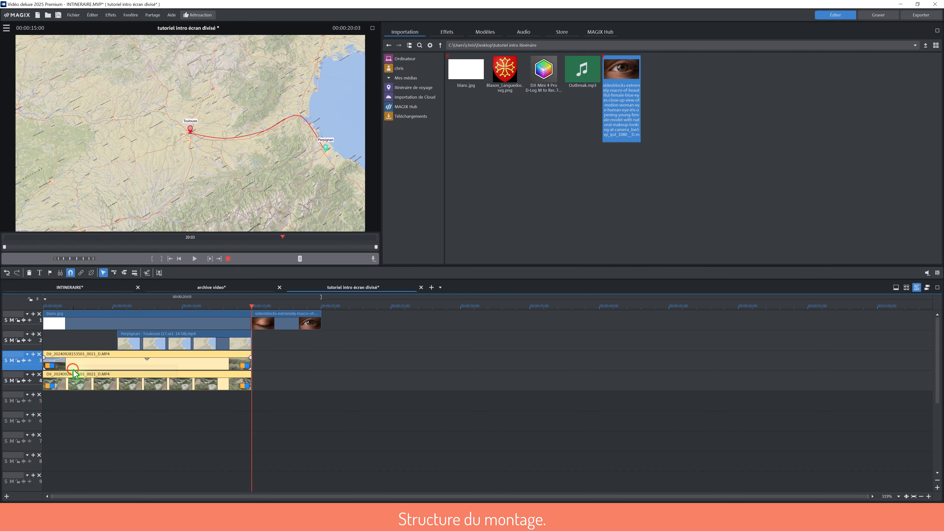
Return the playhead to the film's start and move both drone clips down one track, onto tracks 4 and 5
left_click(322, 405)
left_click_drag(252, 307, 33, 320)
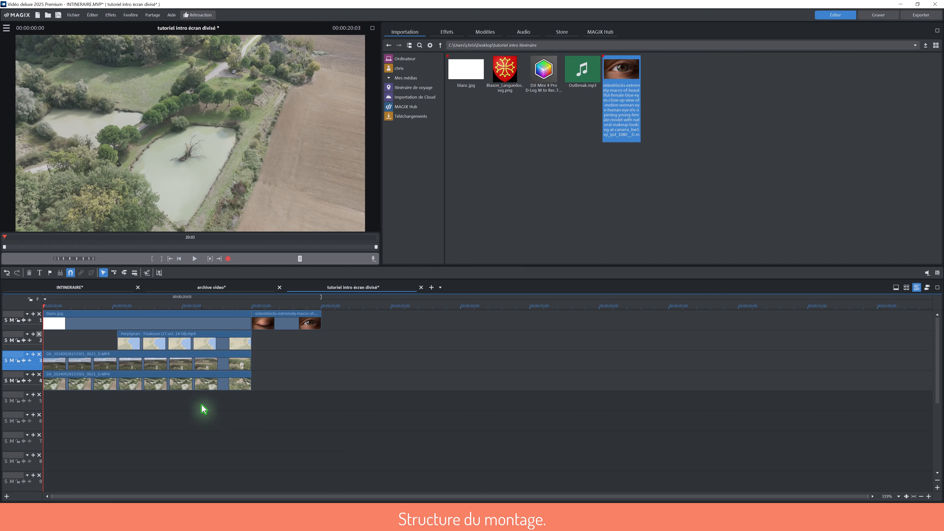
left_click_drag(201, 403, 179, 394)
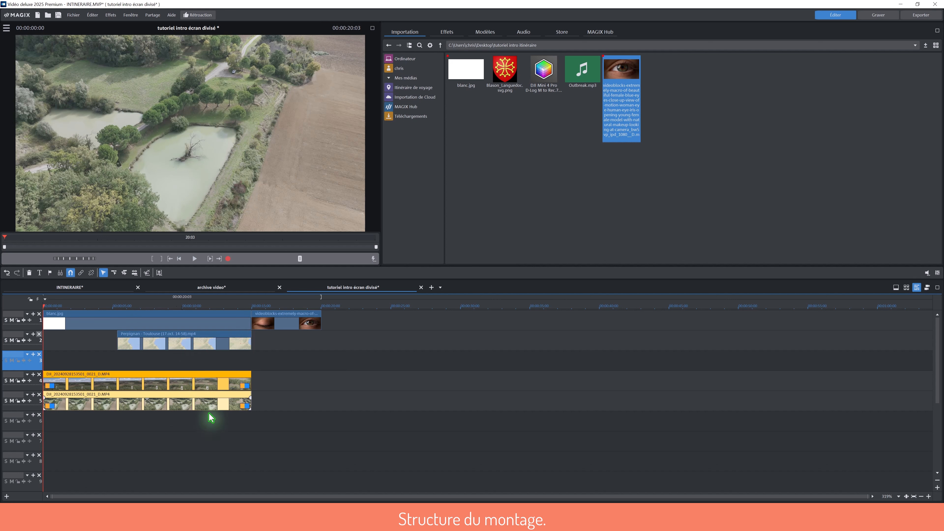
left_click(332, 436)
Scrub the film to examine how blanc.jpg, the map and the two drone clips are layered over time
left_click(203, 316)
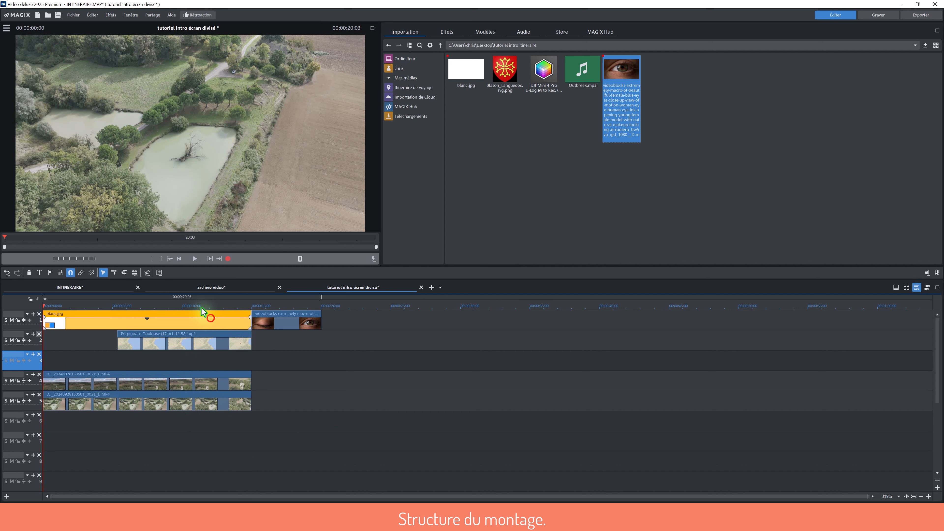
left_click(202, 306)
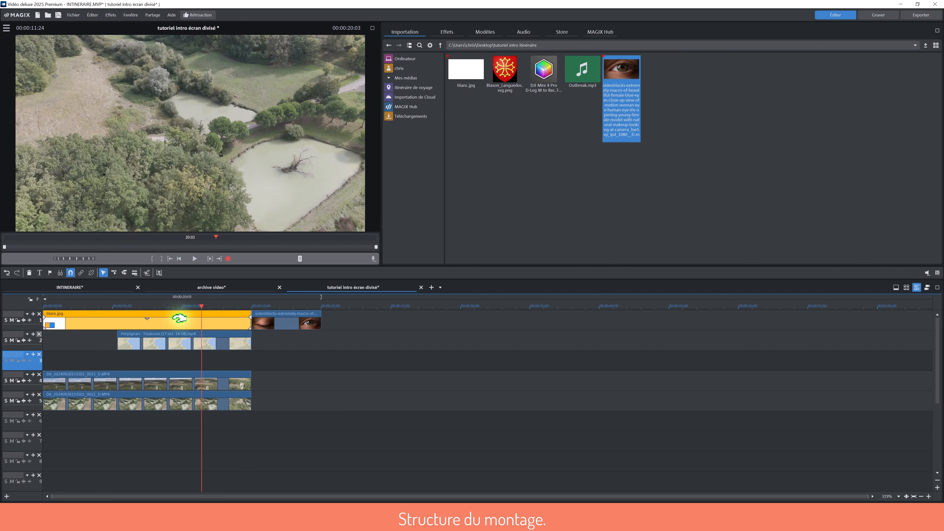
left_click(331, 378)
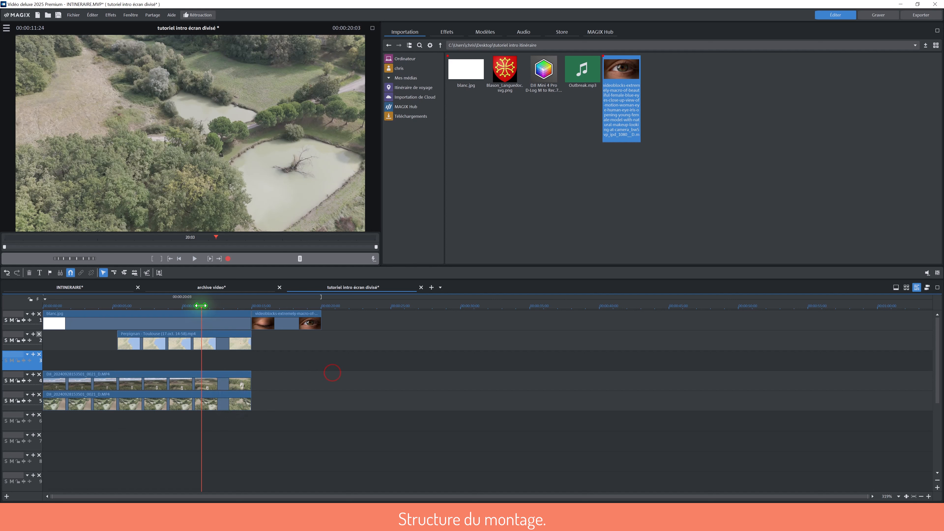
left_click_drag(201, 305, 44, 310)
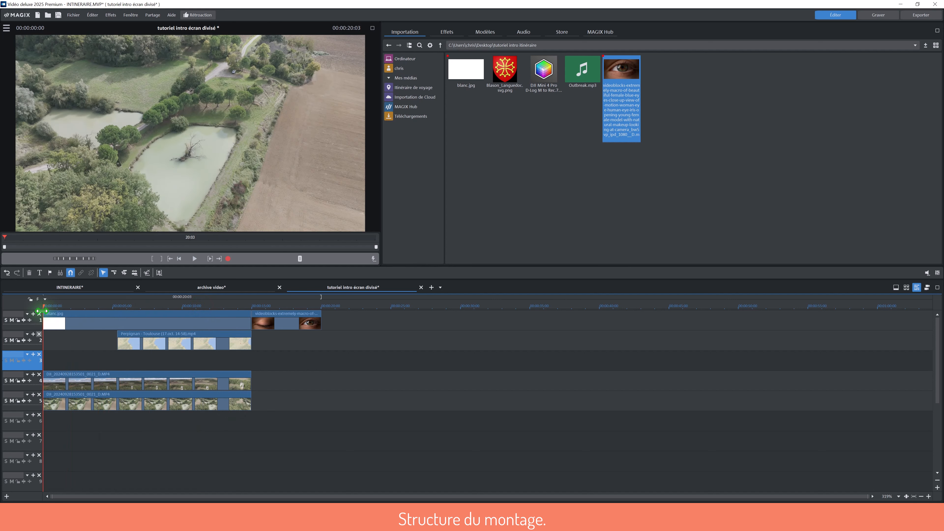
left_click(80, 340)
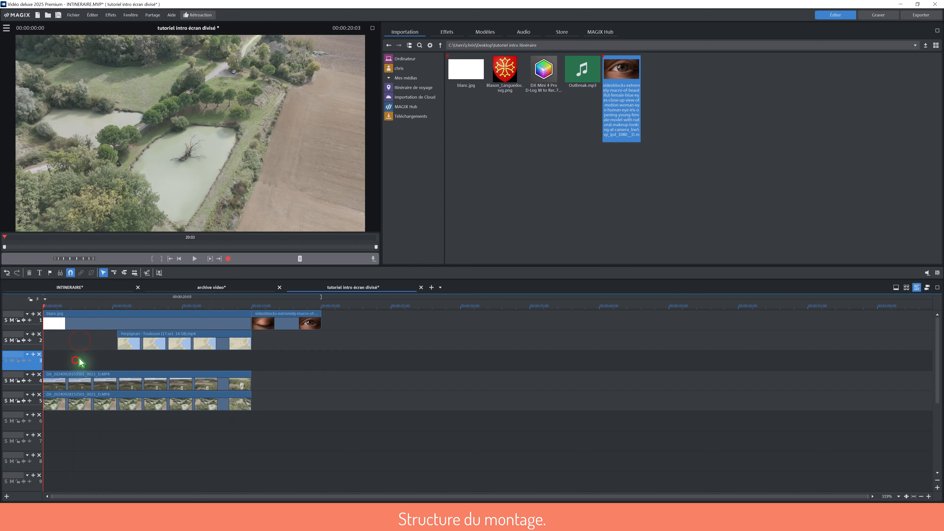
left_click(45, 306)
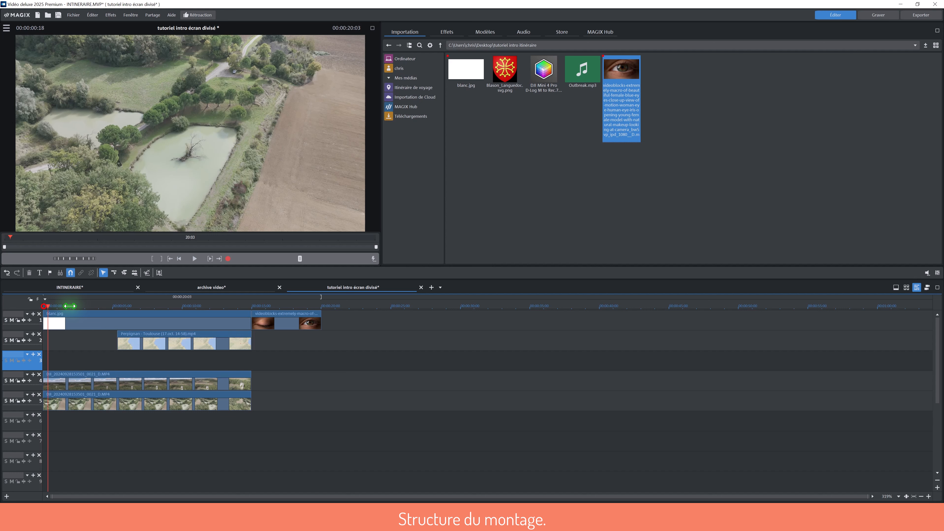
left_click_drag(70, 306, 170, 306)
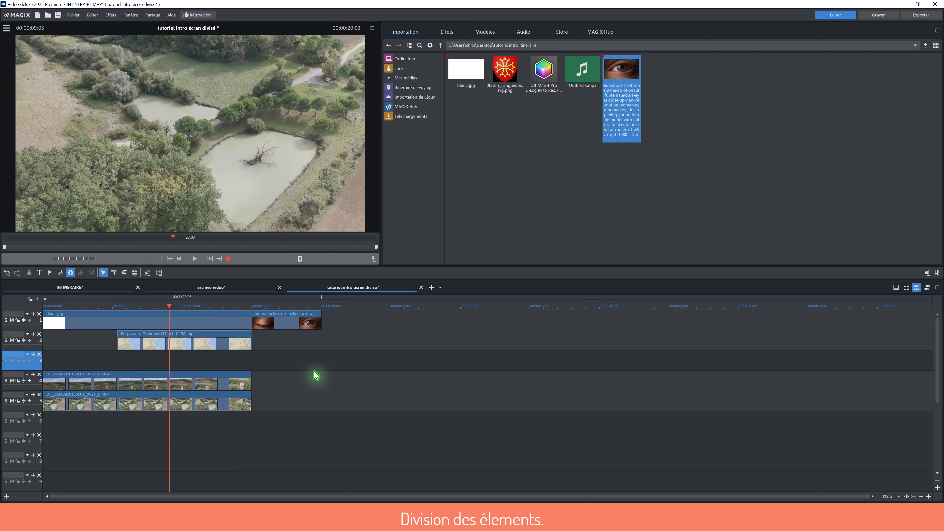
left_click(200, 320)
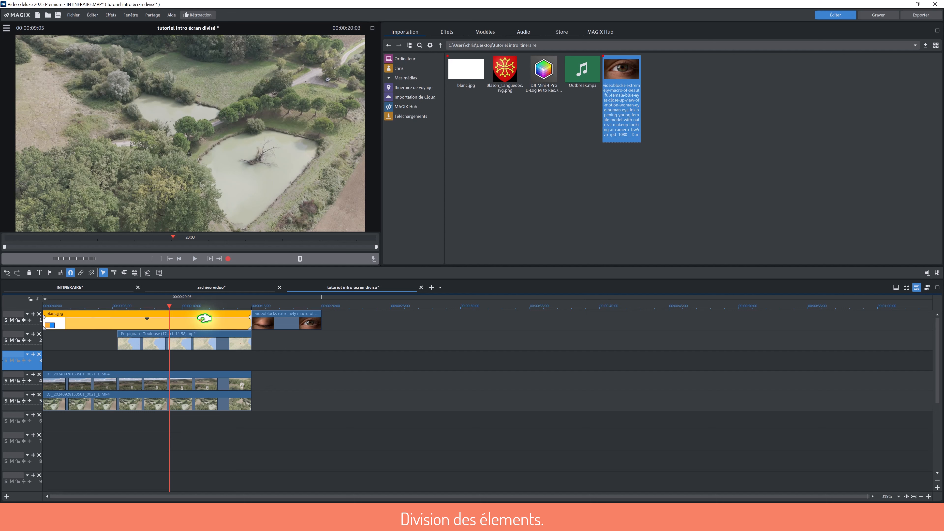
Try shrinking the track 4 drone clip to 2103.6 px wide with the Taille/Position/Rotation effect, and undo it
left_click(191, 386)
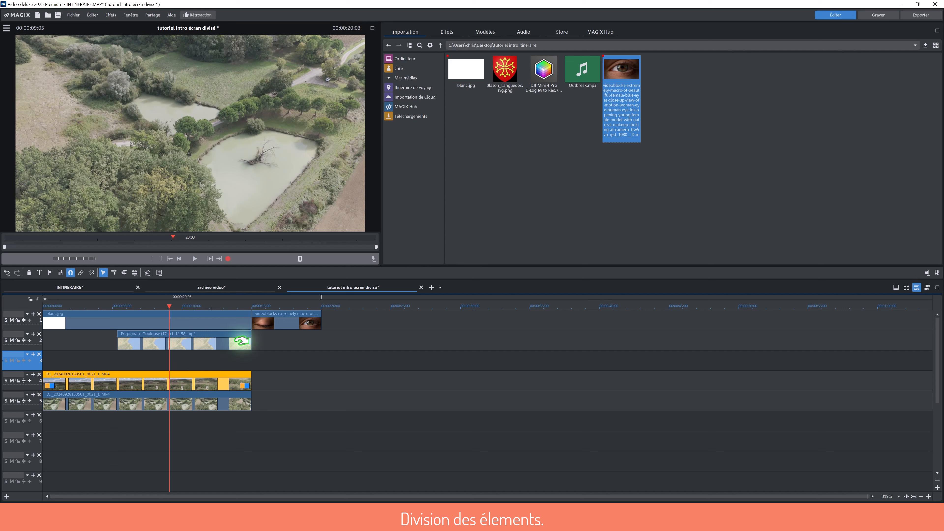
left_click(447, 31)
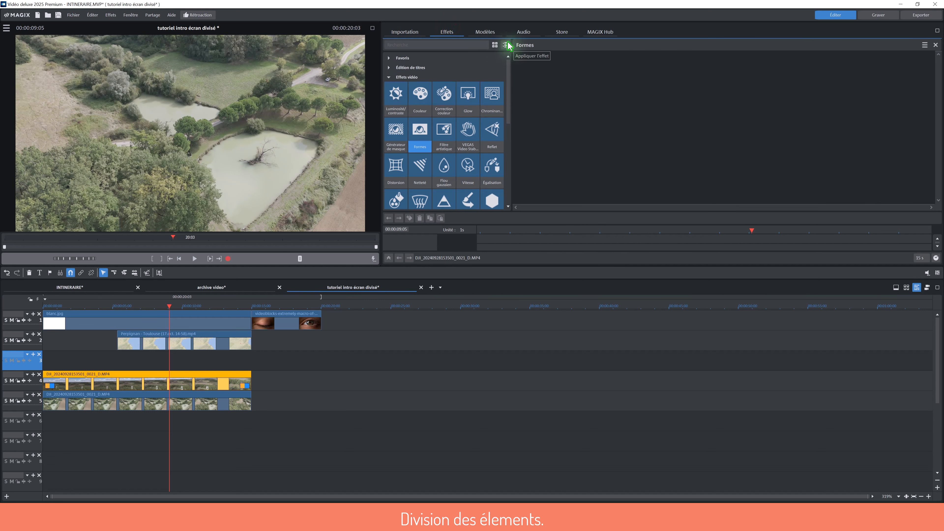
left_click(481, 77)
left_click(423, 86)
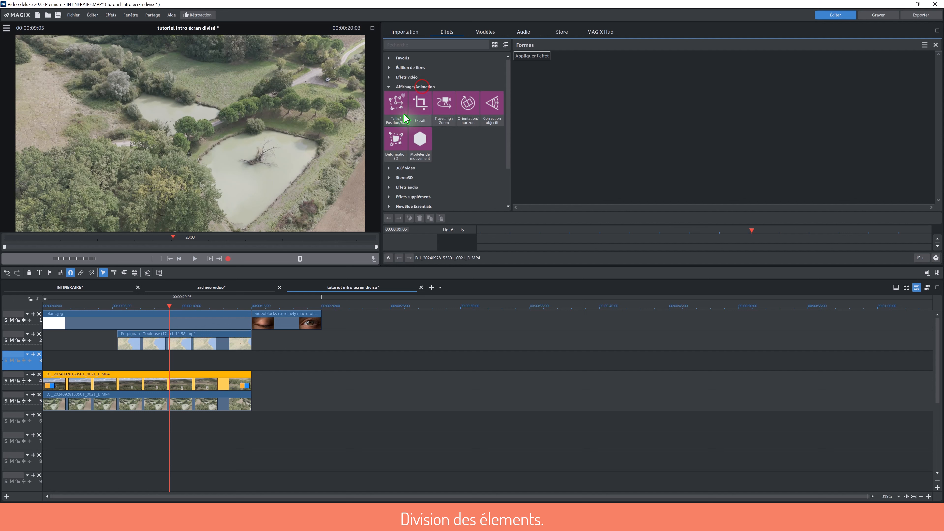
left_click(396, 110)
left_click(528, 56)
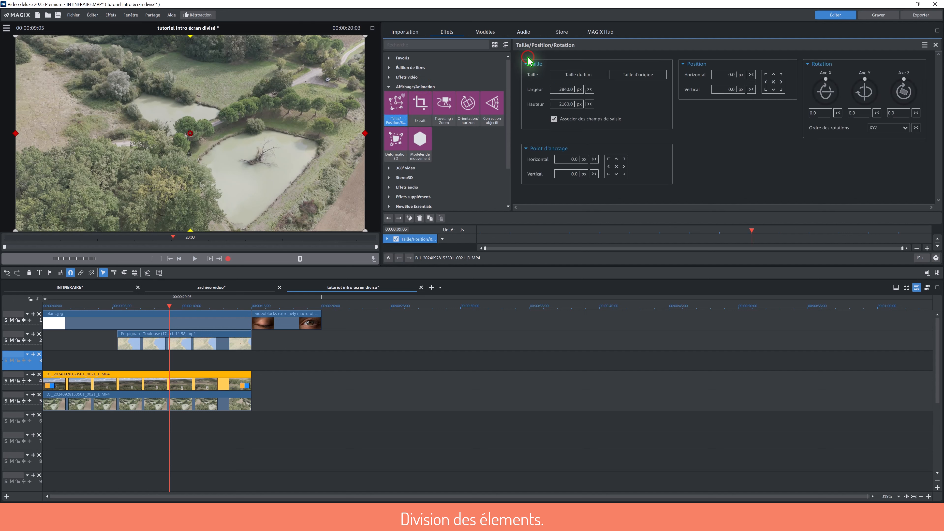
left_click_drag(564, 104, 594, 460)
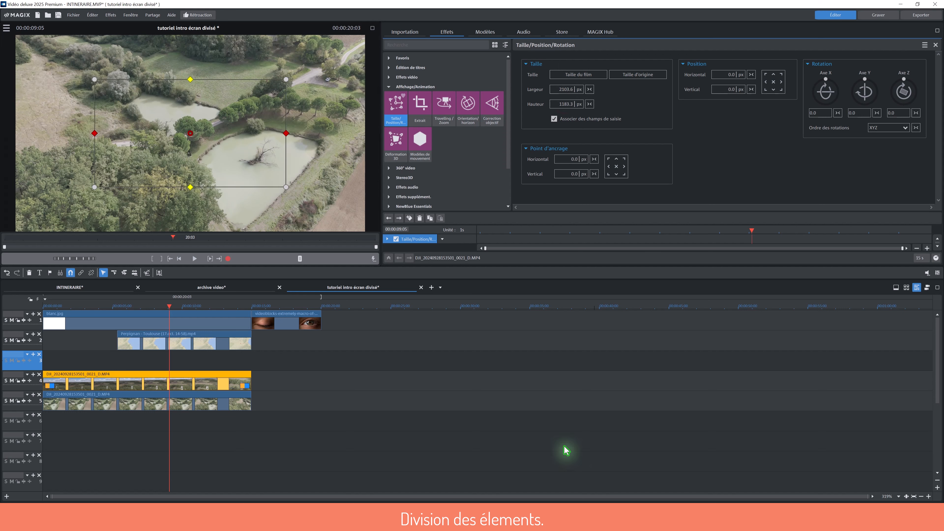
key("ctrl+z")
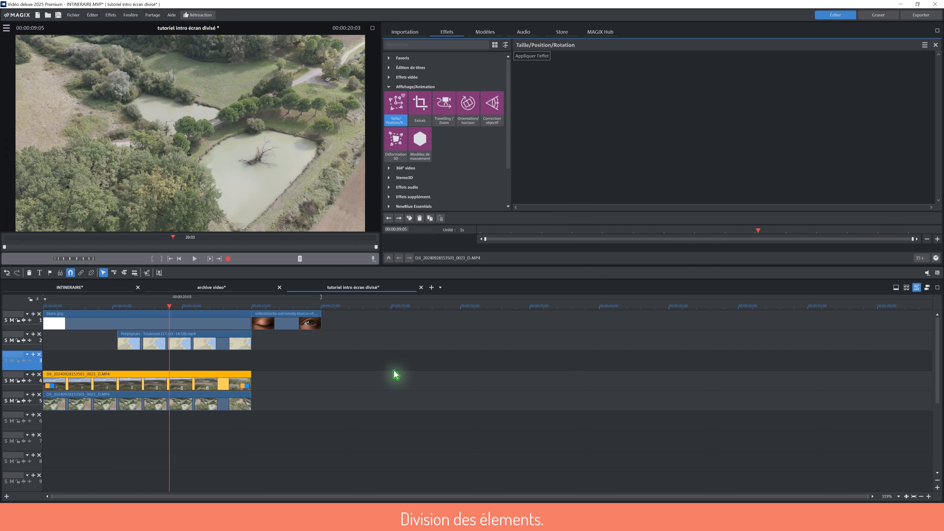
left_click(387, 87)
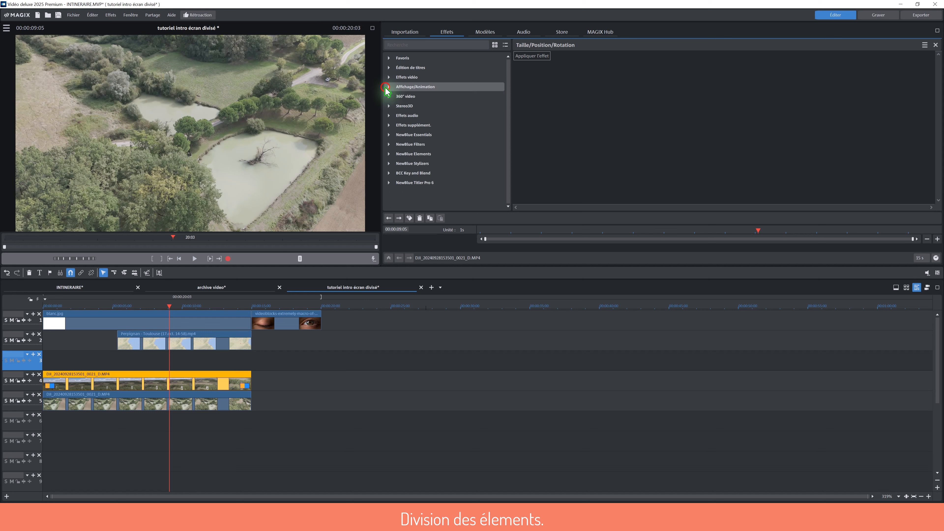
Apply the basic picture-in-picture templates "2/1 droite" to the track 4 drone clip and "2/1 gauche" to the track 5 clip
left_click(491, 32)
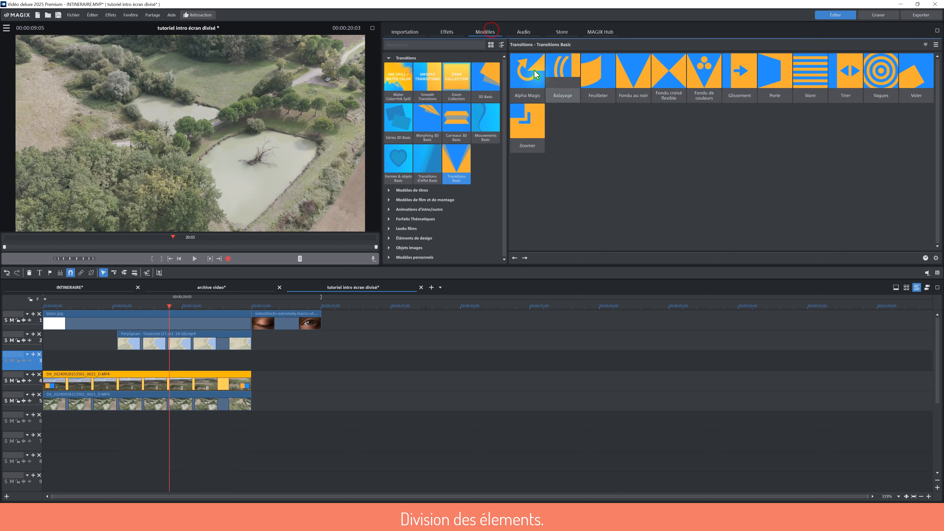
left_click(501, 45)
left_click(424, 116)
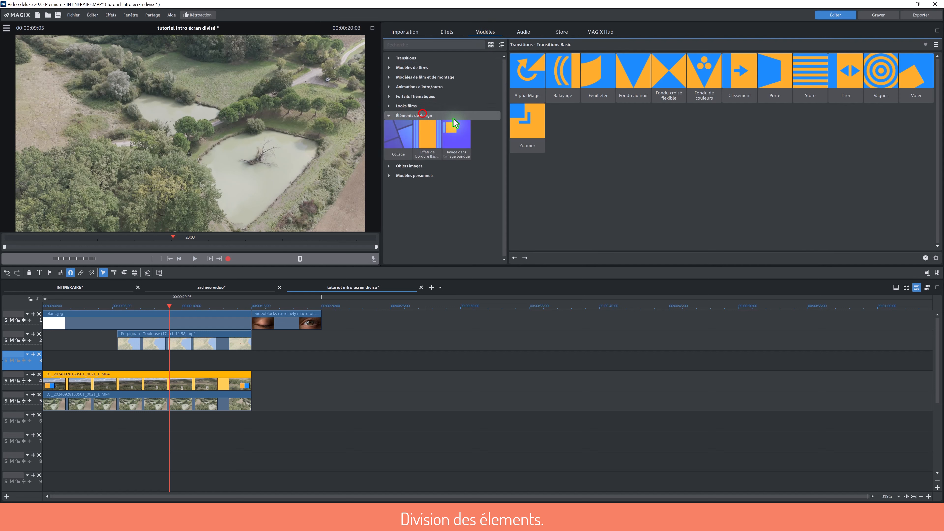
left_click(453, 139)
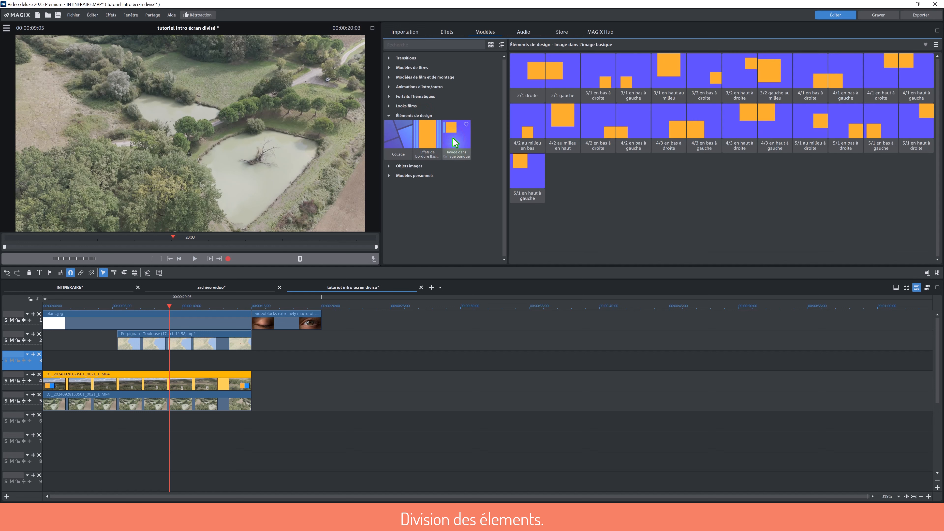
left_click(528, 60)
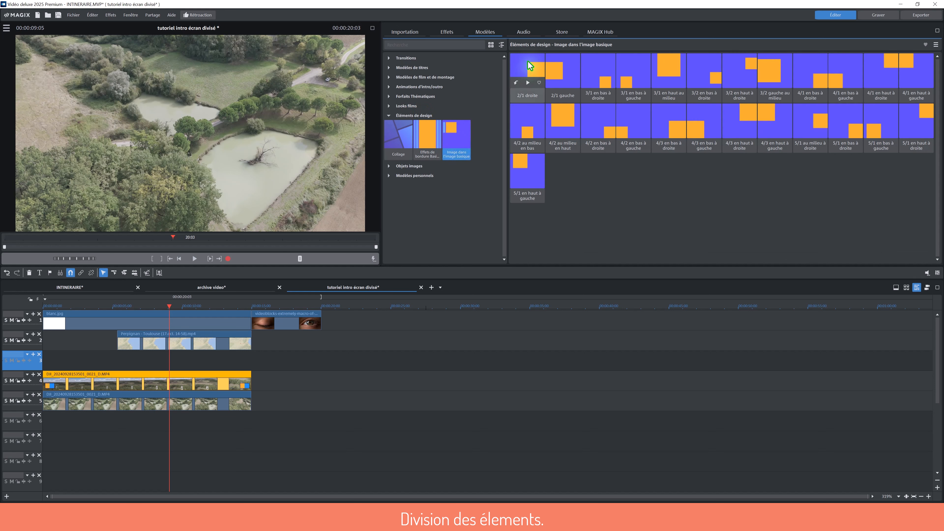
left_click(558, 69)
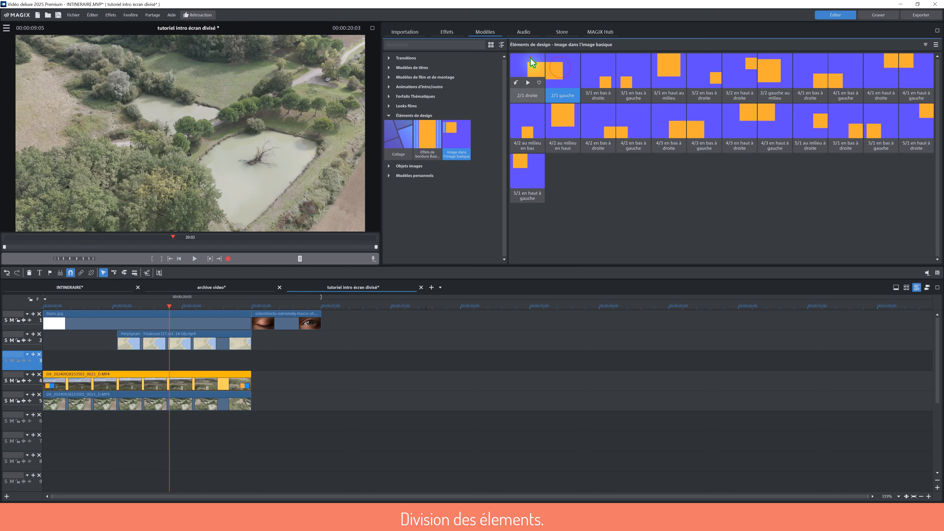
left_click_drag(530, 58, 127, 383)
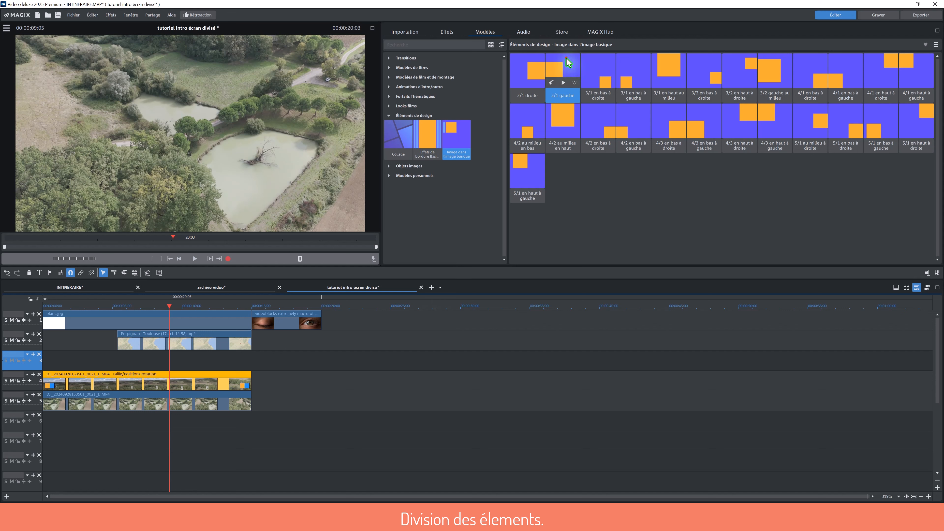
left_click_drag(567, 62, 158, 409)
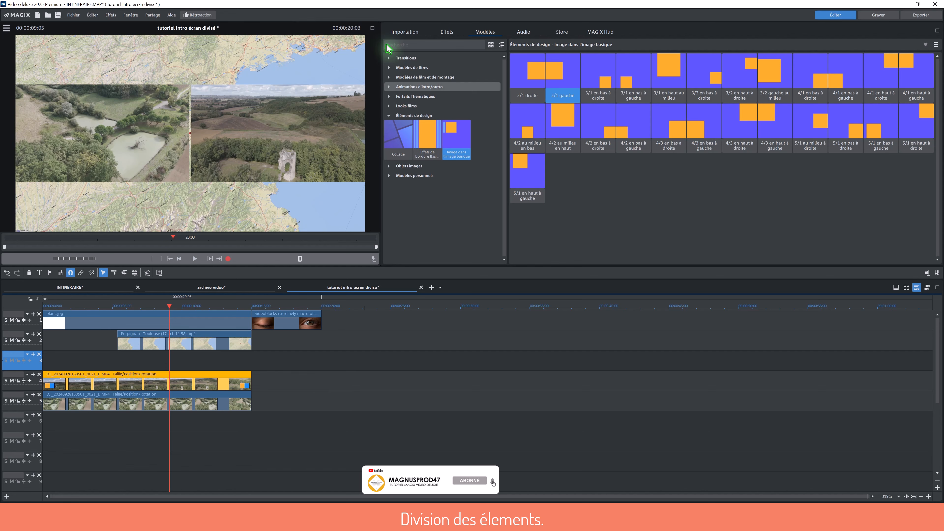
left_click(372, 28)
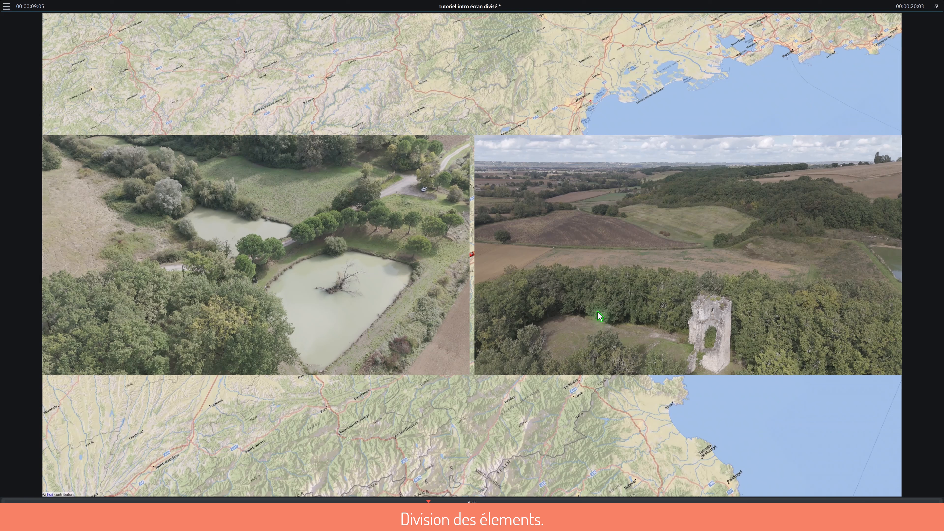
left_click(935, 7)
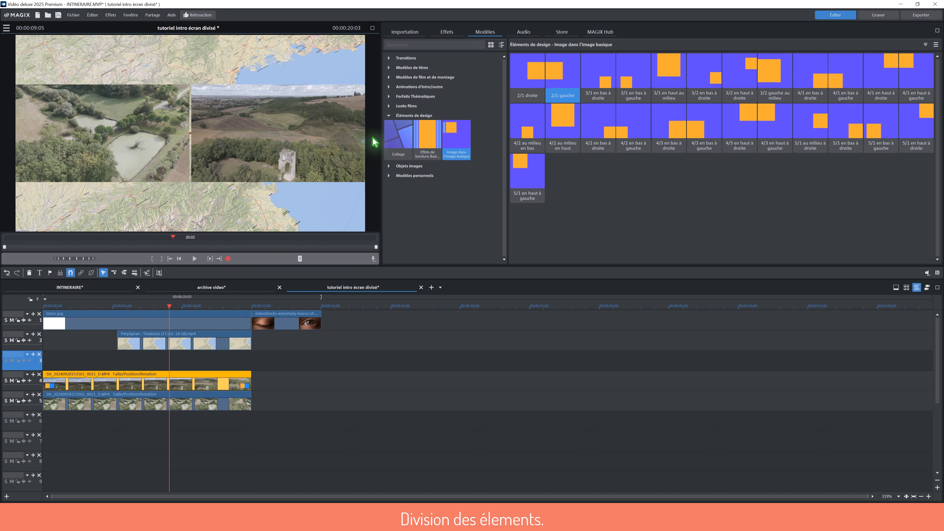
Align the drone clips on tracks 4 and 5 with the top edge of the frame using Taille/Position/Rotation
left_click(445, 34)
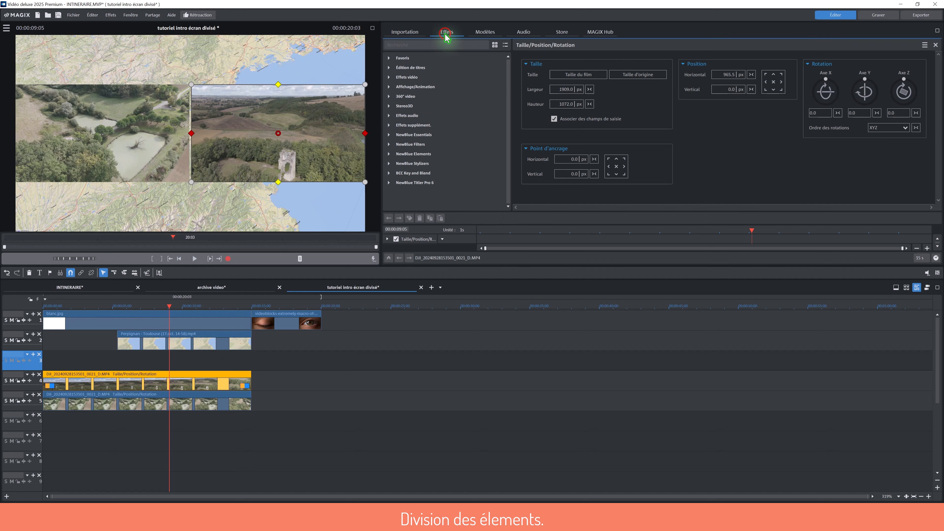
left_click(419, 88)
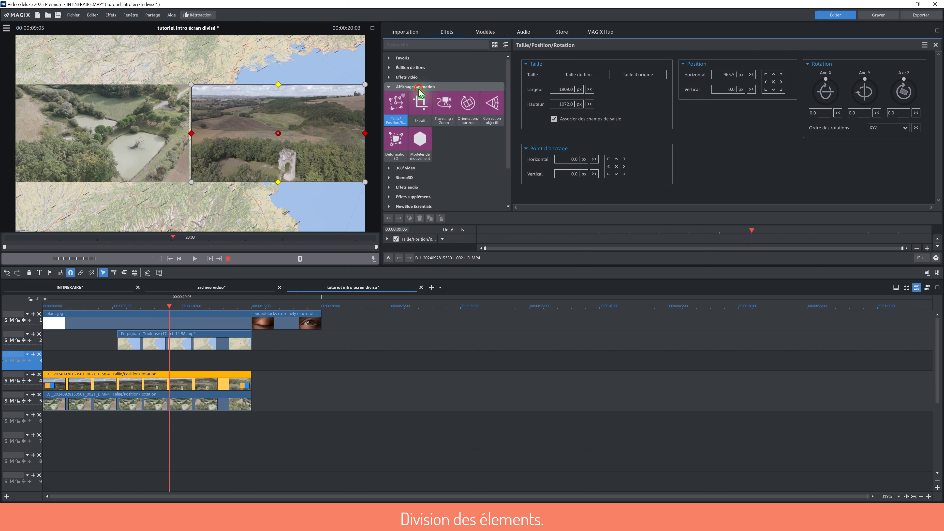
left_click(392, 126)
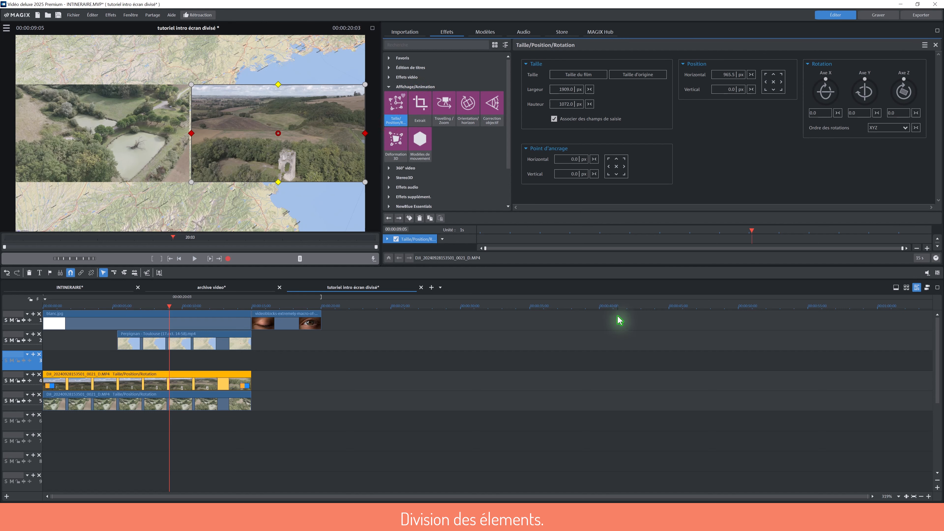
key("ctrl+s")
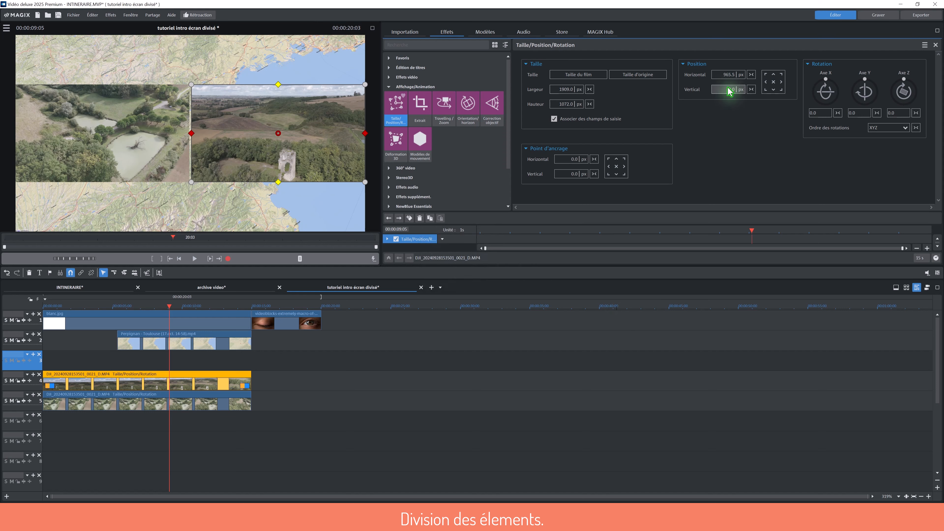
left_click(773, 75)
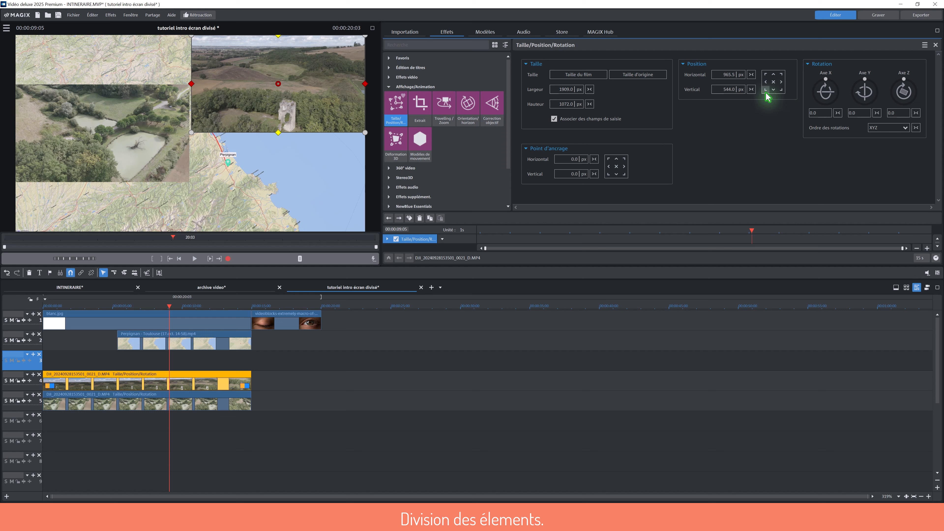
left_click(192, 401)
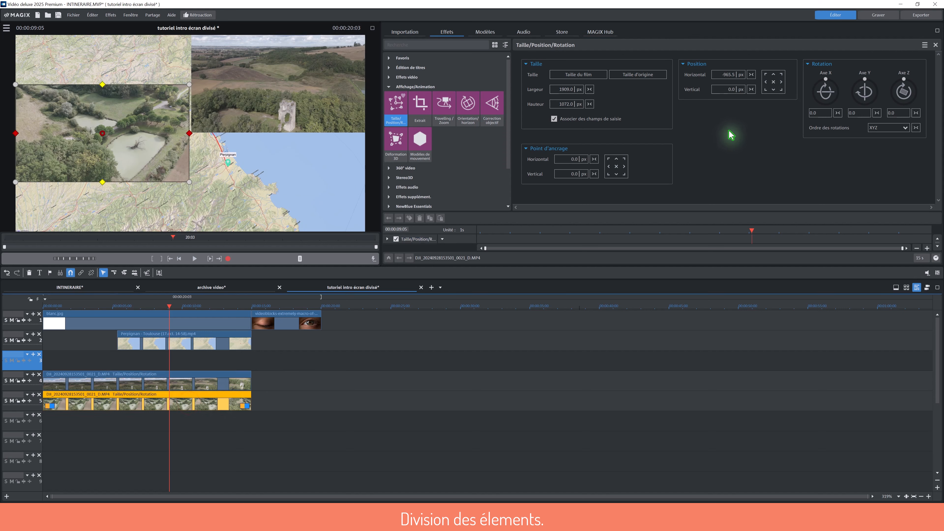
left_click(773, 75)
Apply Taille/Position/Rotation to the map clip on track 2 and shift it down to a vertical position of about 616 px
left_click(207, 341)
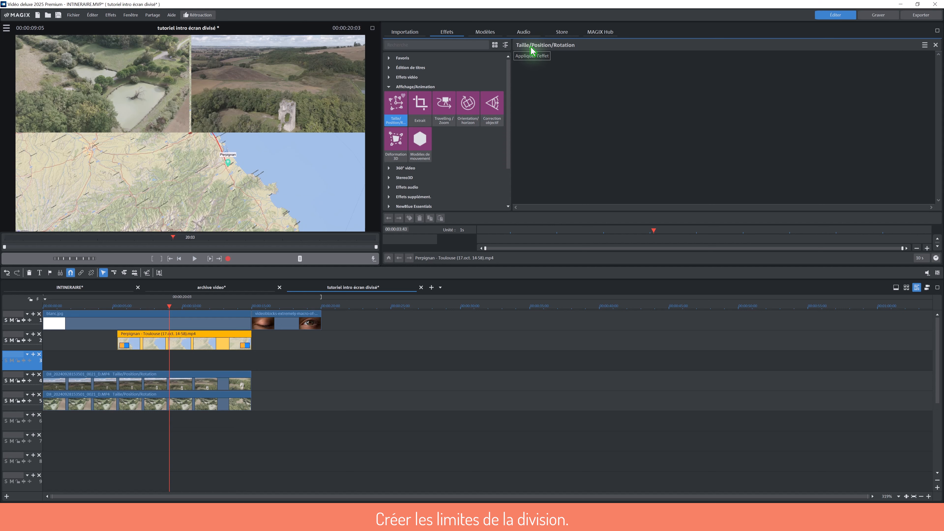
left_click(539, 56)
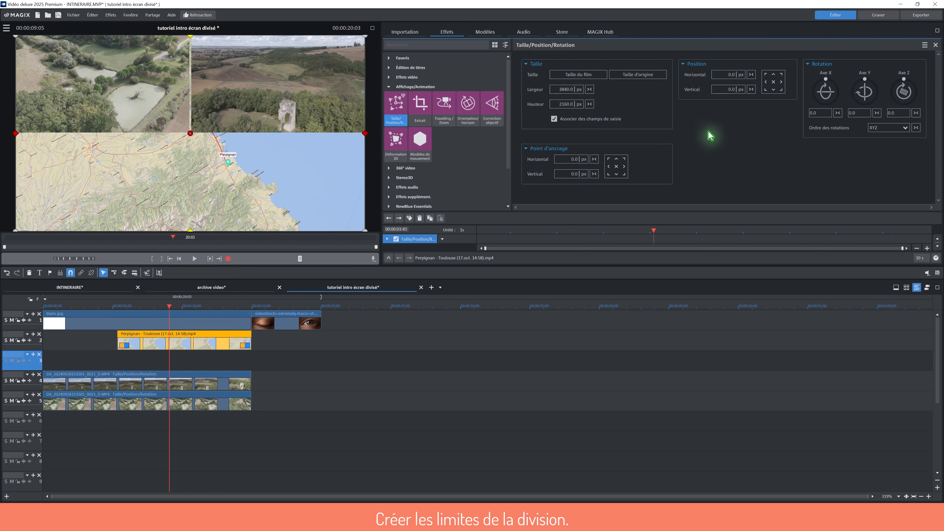
left_click_drag(727, 94, 673, 314)
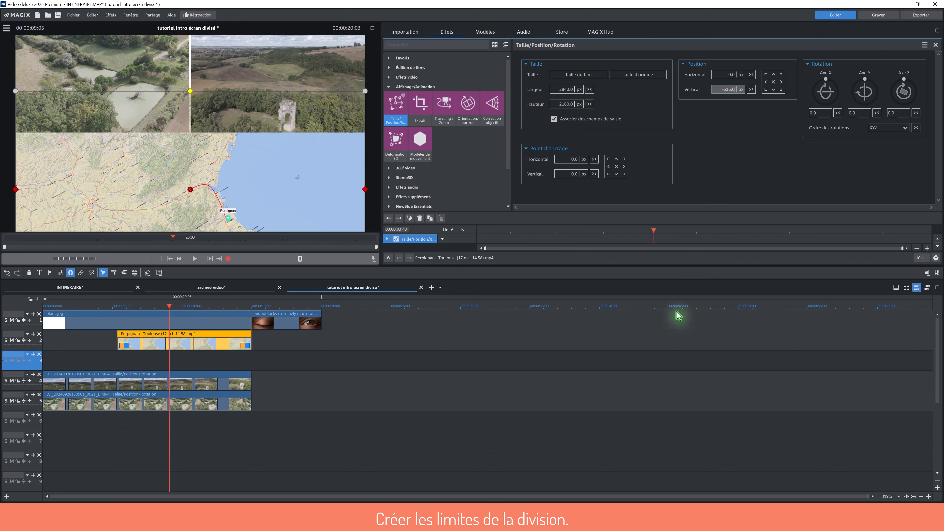
Set the map clip's vertical position to about -554 px and play the map from its start to check the framing
left_click(372, 29)
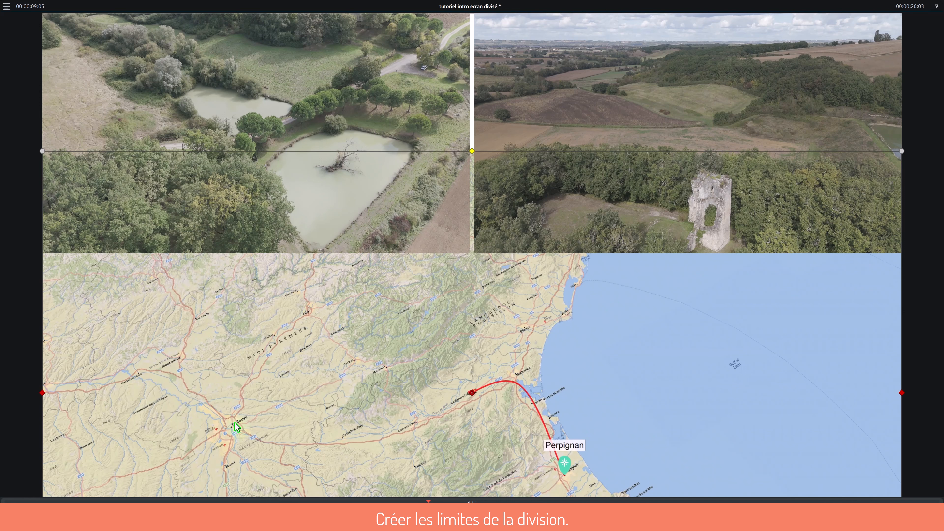
left_click(936, 8)
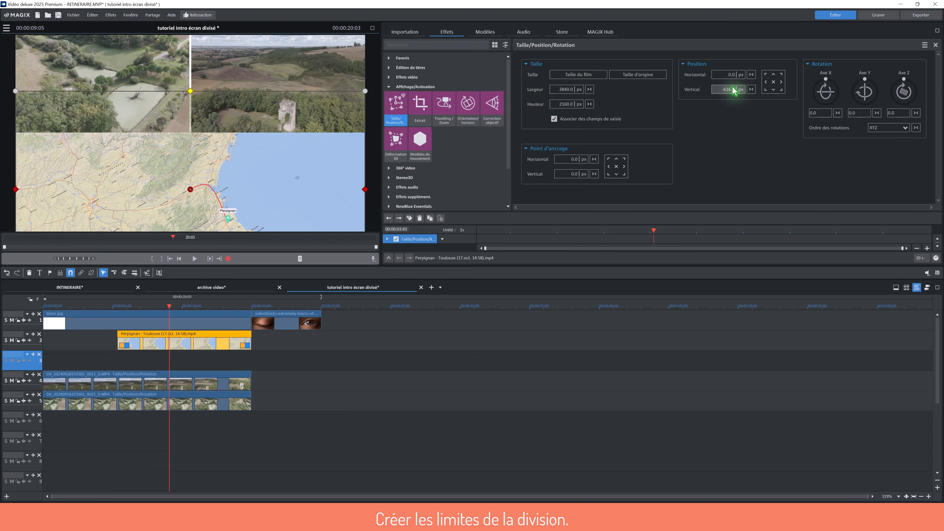
left_click_drag(731, 89, 731, 68)
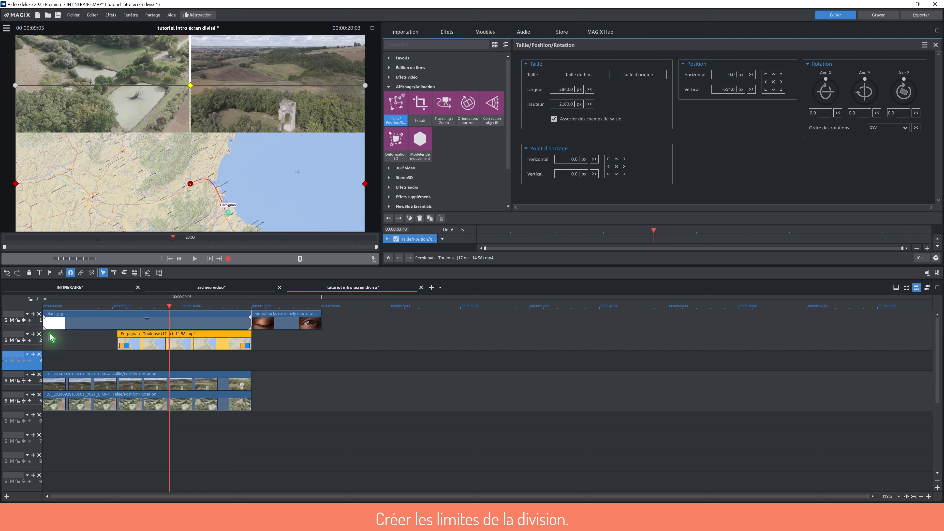
left_click_drag(169, 307, 117, 306)
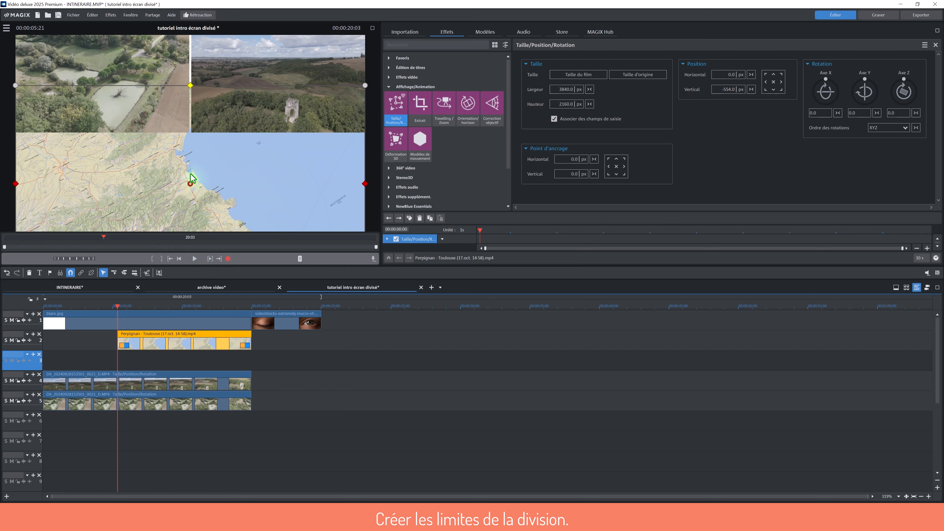
left_click(196, 259)
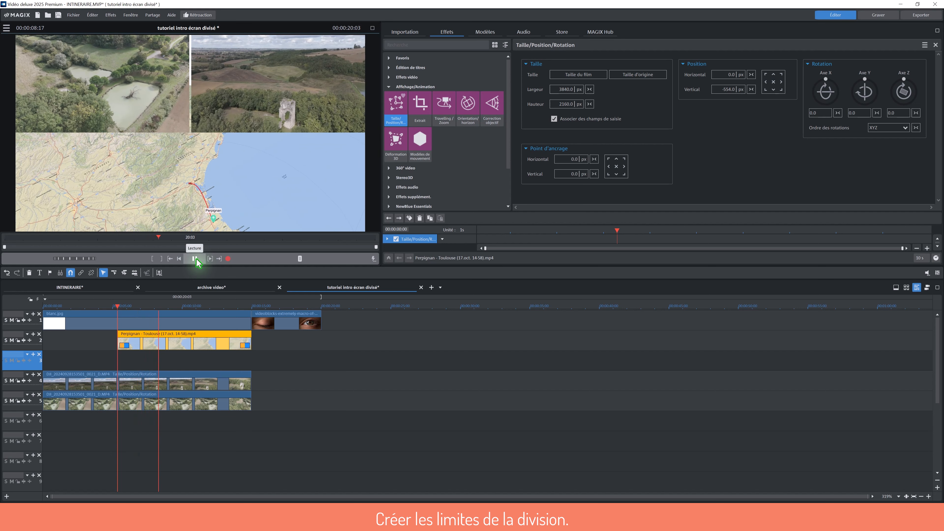
left_click(196, 259)
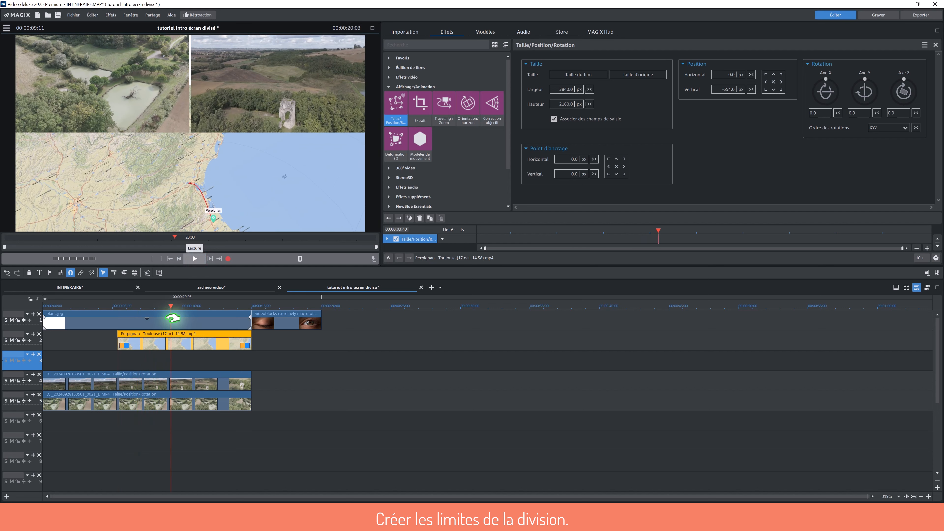
Near the end of the map clip, enlarge it to about 4737.3 px wide and shift it to about -294.3 px horizontally and -545.9 px vertically
left_click_drag(172, 304, 241, 306)
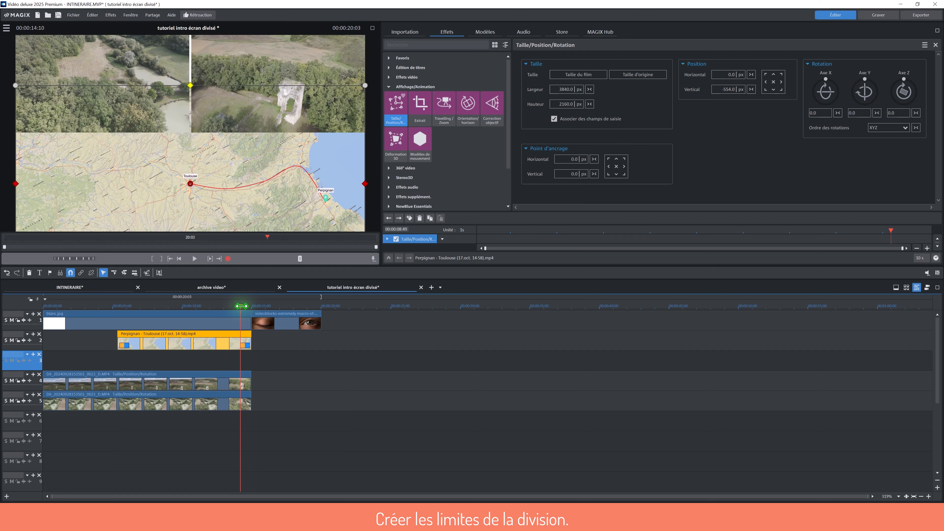
left_click(396, 396)
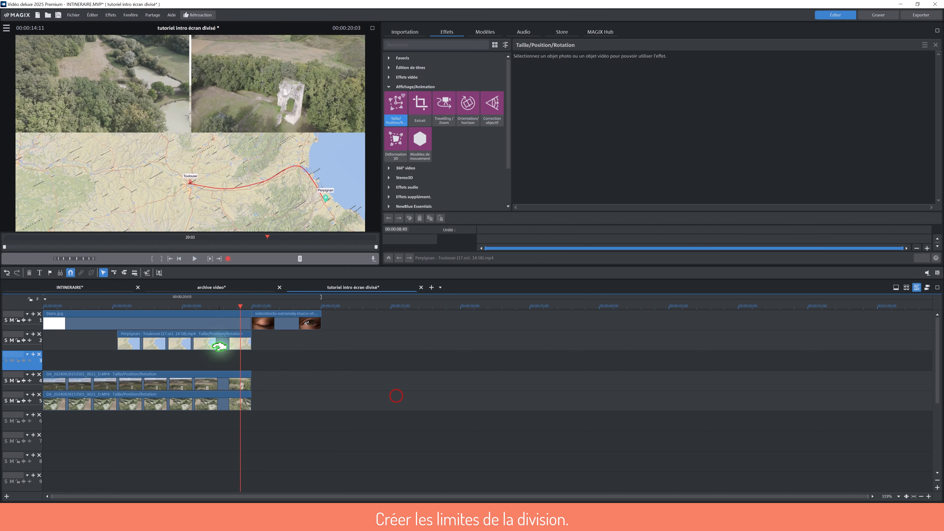
left_click(201, 340)
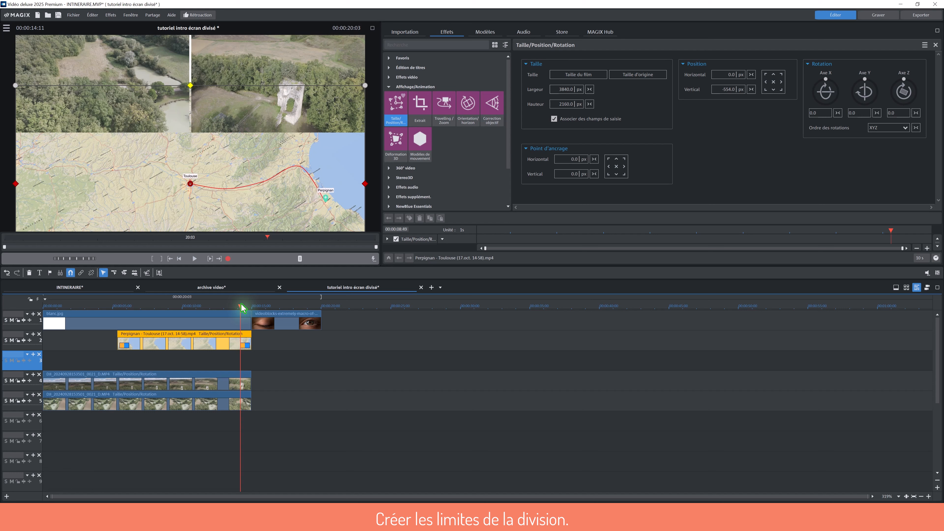
left_click(568, 87)
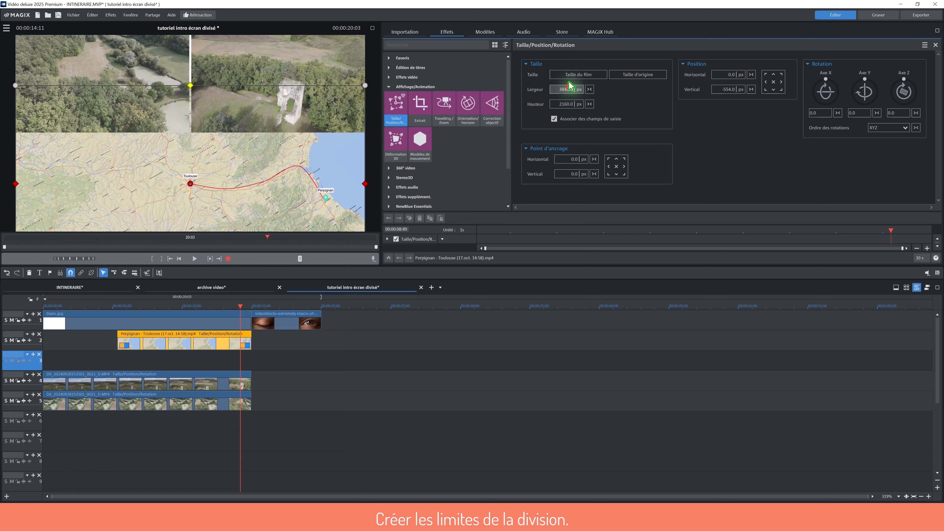
left_click_drag(568, 82, 577, 53)
left_click_drag(567, 87, 579, 5)
left_click_drag(325, 206, 298, 211)
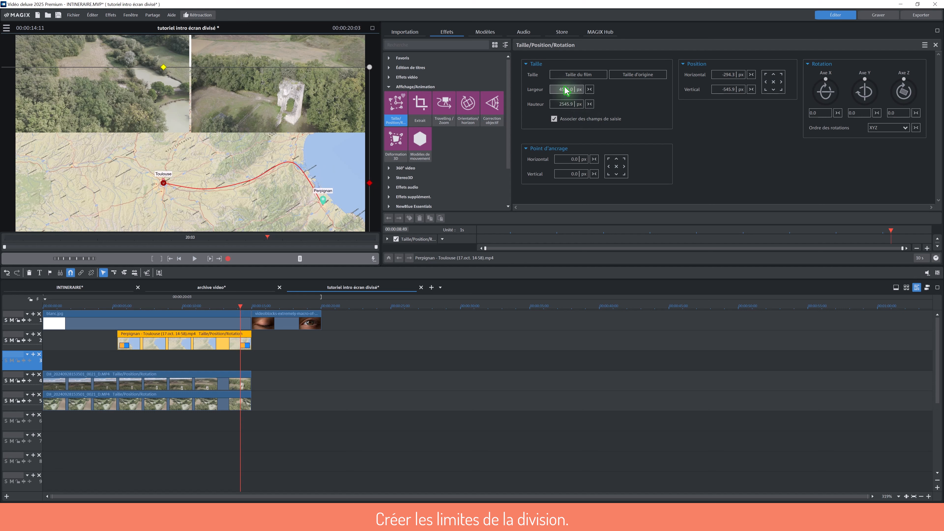
left_click_drag(565, 90, 564, 26)
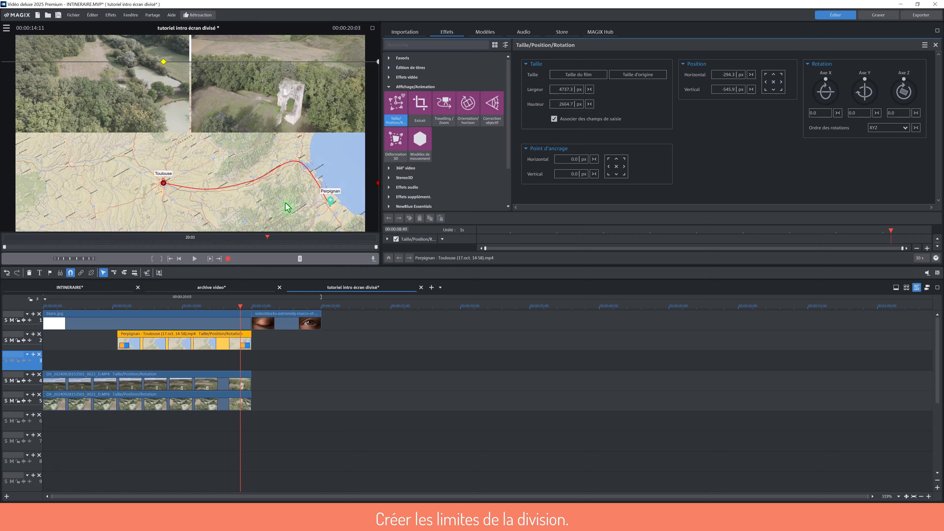
Shift the map clip to a horizontal position of about -358.6 px, fine-tuning it in the enlarged preview
left_click_drag(286, 206, 279, 206)
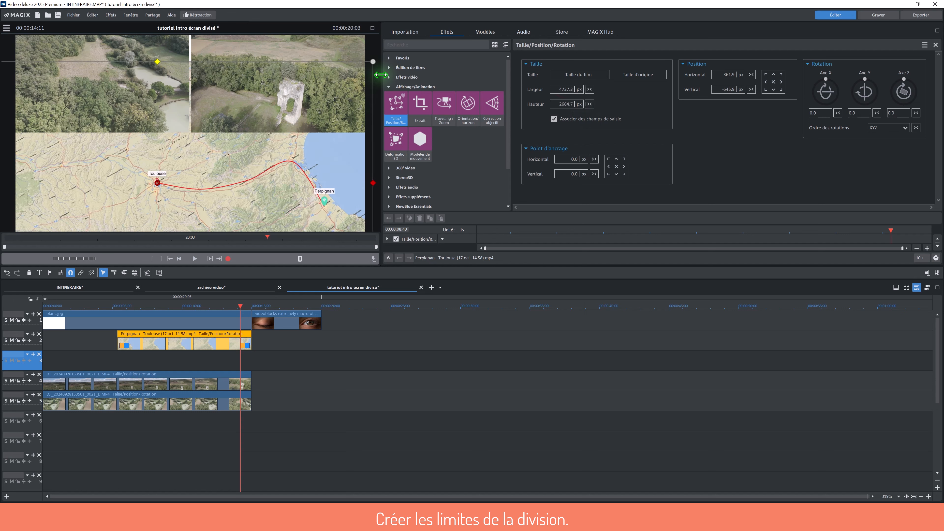
left_click(372, 28)
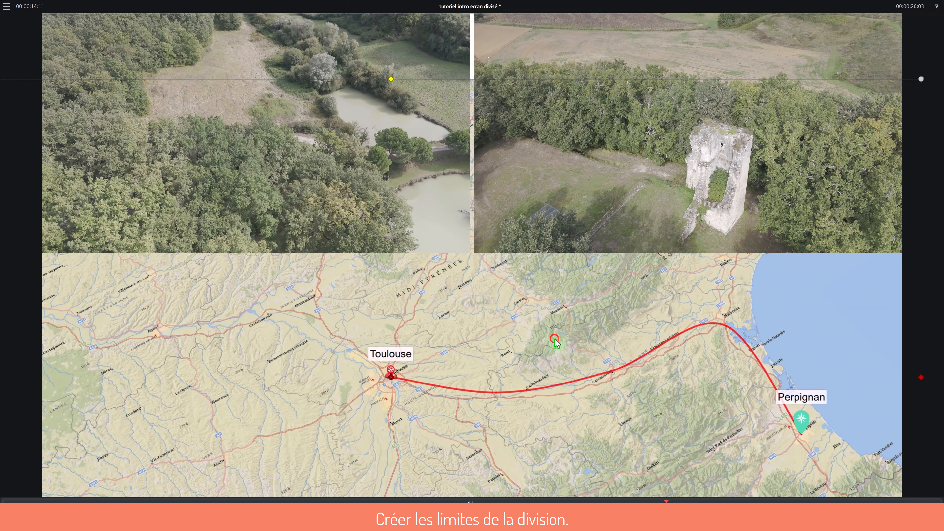
left_click_drag(554, 338, 555, 338)
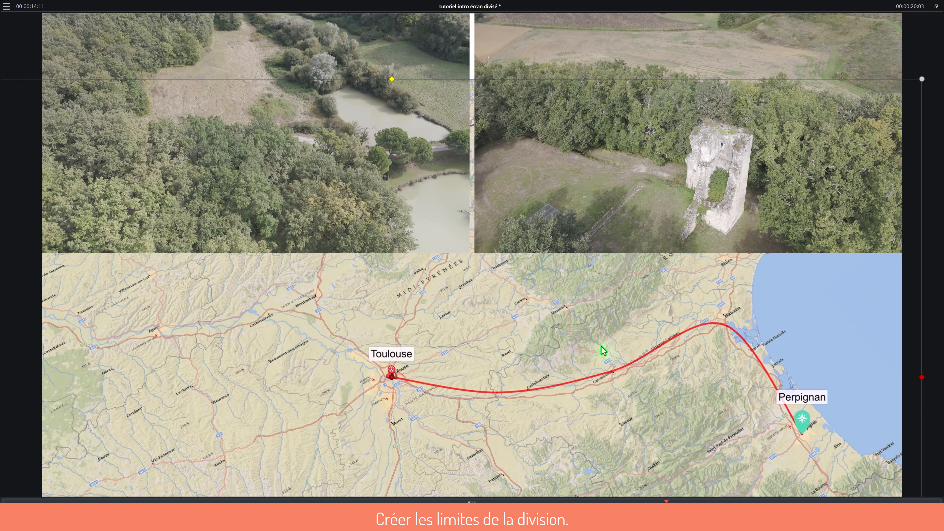
left_click(935, 7)
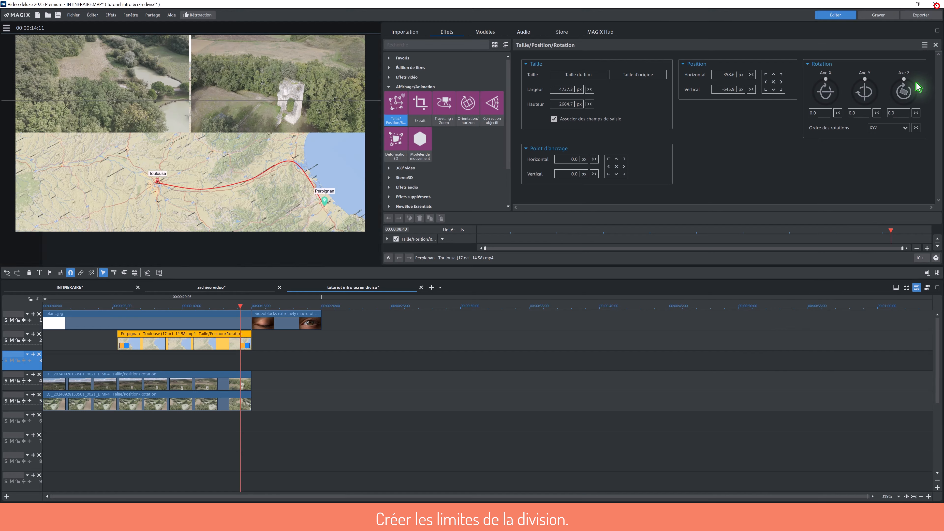
left_click(403, 441)
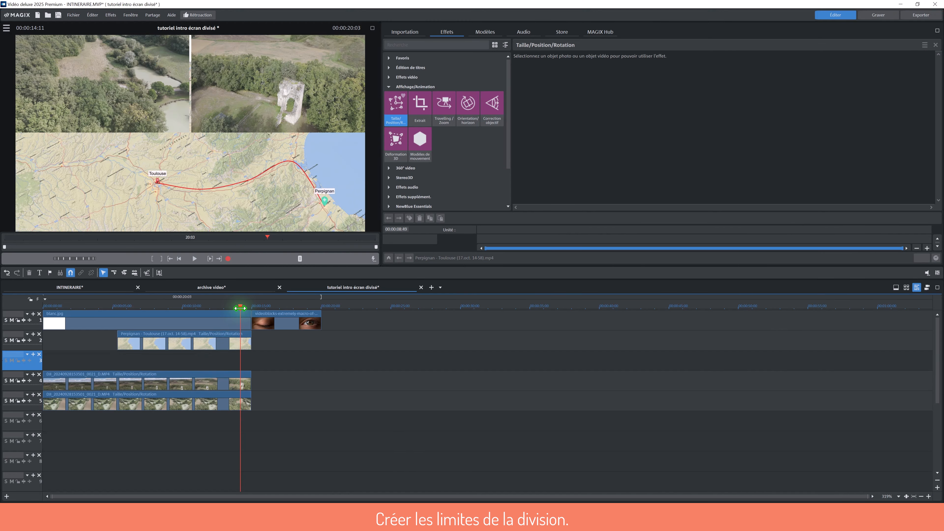
Split the white image on track 1 at the map clip's start and copy its second part to track 3, aligned with the map
left_click_drag(240, 307, 226, 341)
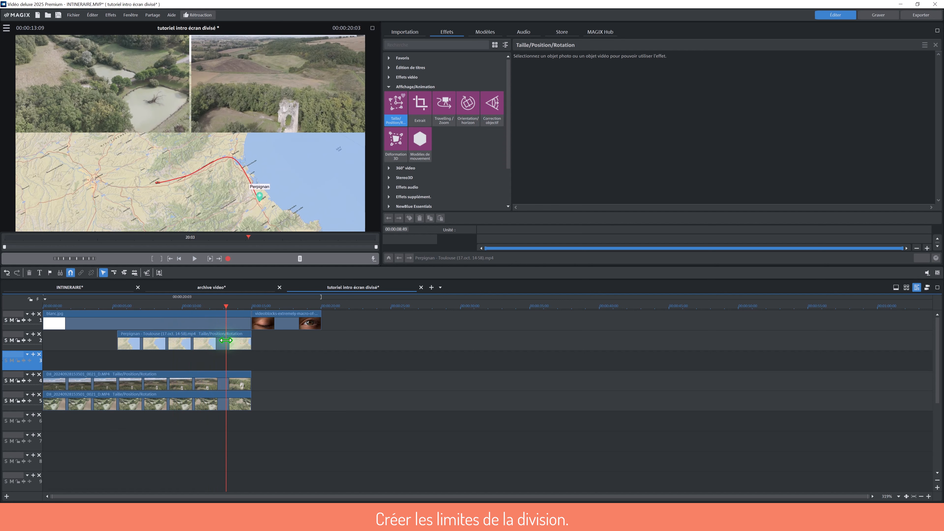
left_click(205, 343)
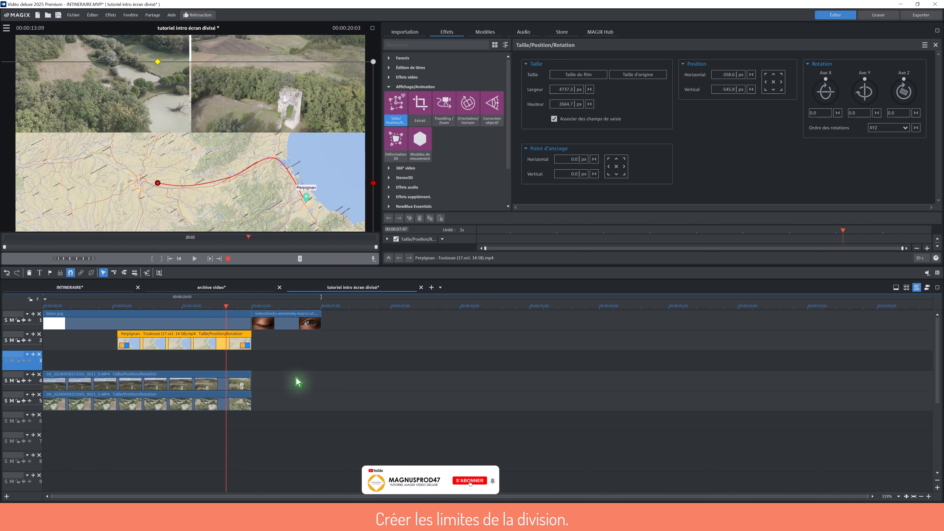
left_click(182, 322)
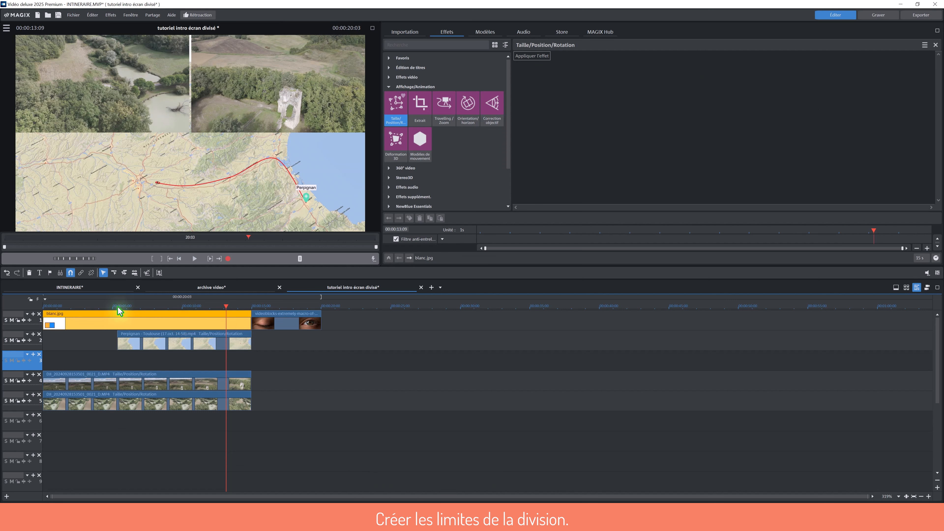
left_click(149, 322)
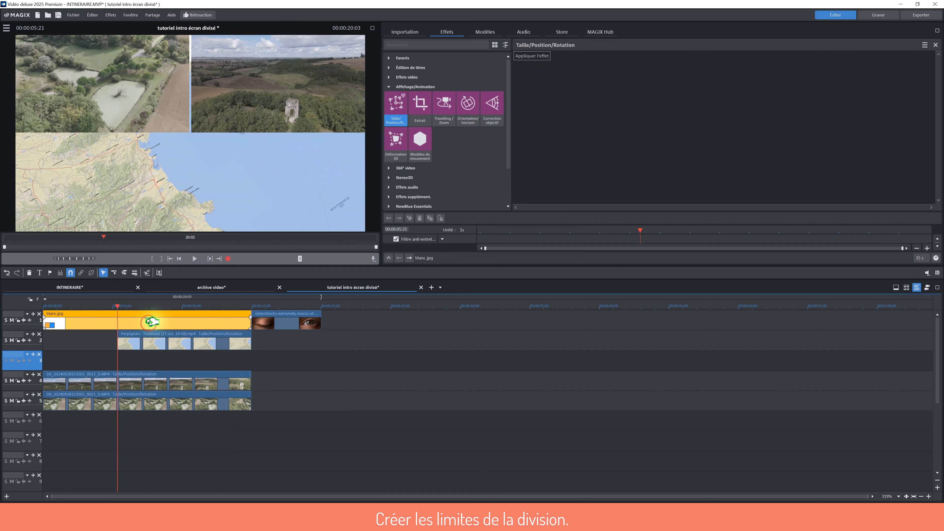
key("t")
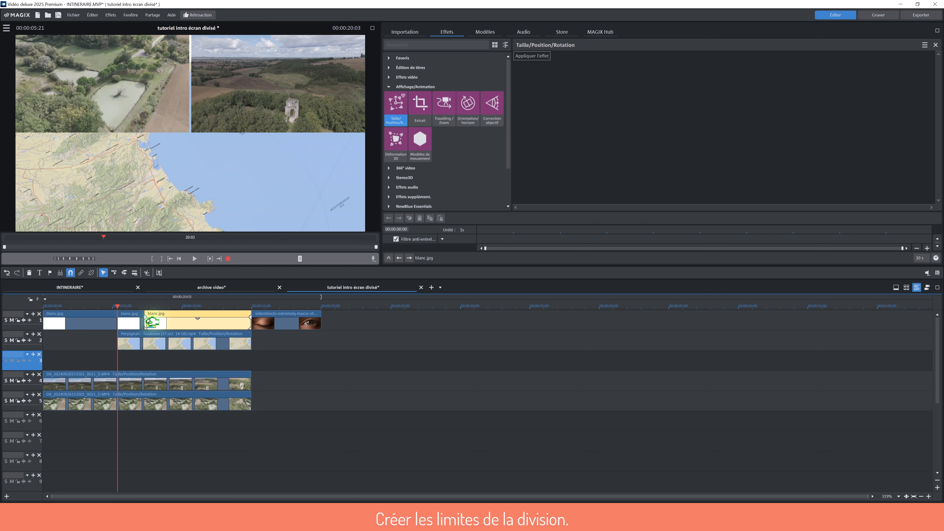
left_click_drag(161, 321, 138, 361)
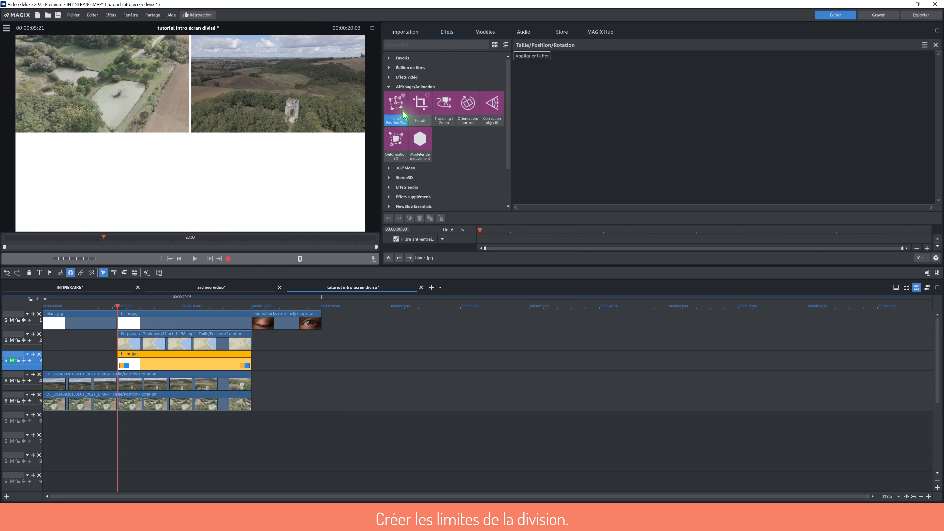
Apply Taille/Position/Rotation to the white image on track 3, unlink width from height, anchor it at the top edge and reduce its height to about 1104.2 px
left_click(538, 59)
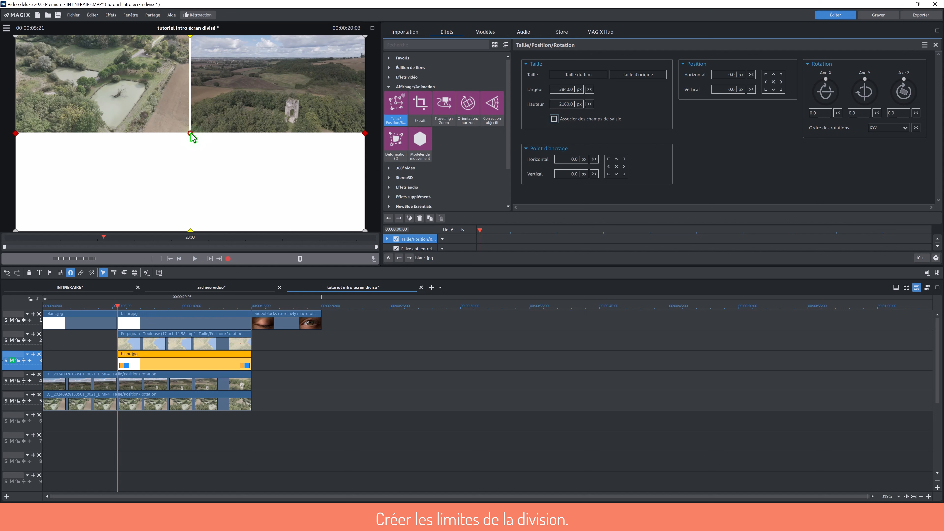
left_click(615, 159)
left_click_drag(191, 231, 218, 136)
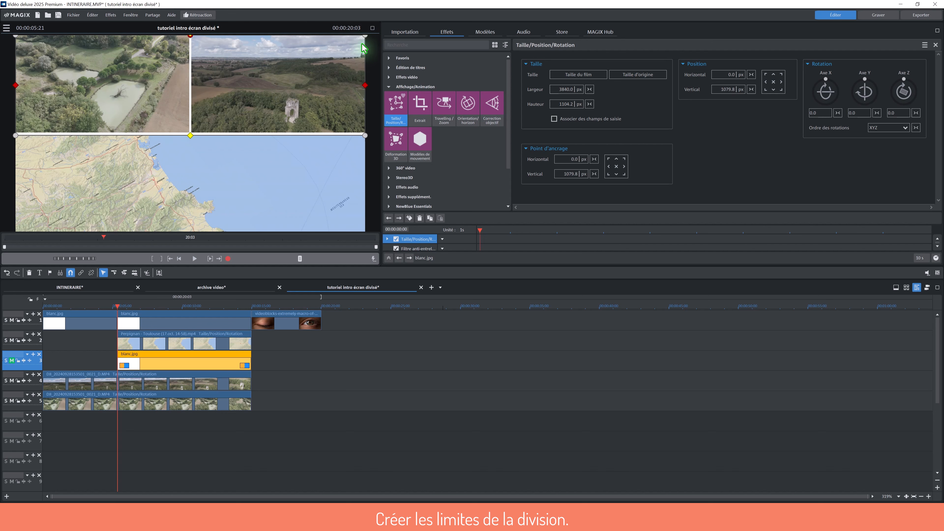
Fine-tune the white image's lower edge in the enlarged preview to thin the horizontal divider above the map
left_click(372, 28)
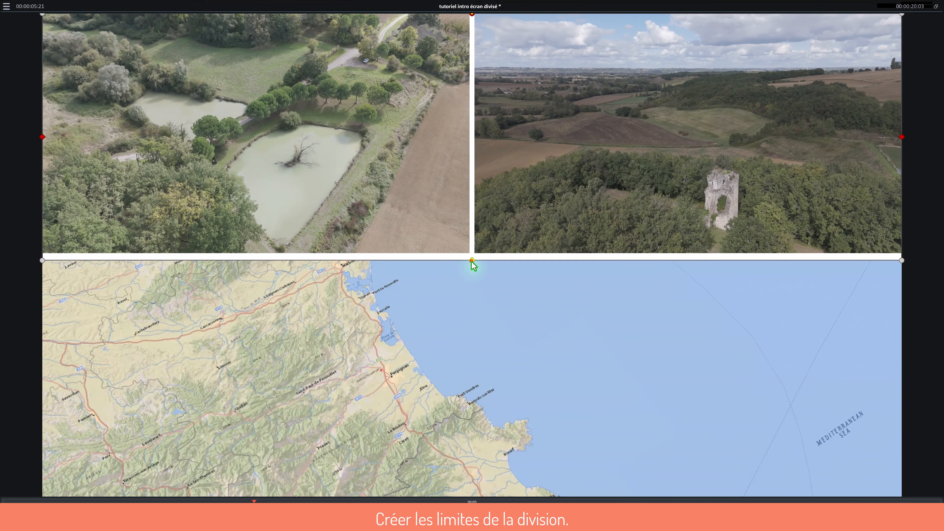
left_click_drag(473, 265, 468, 261)
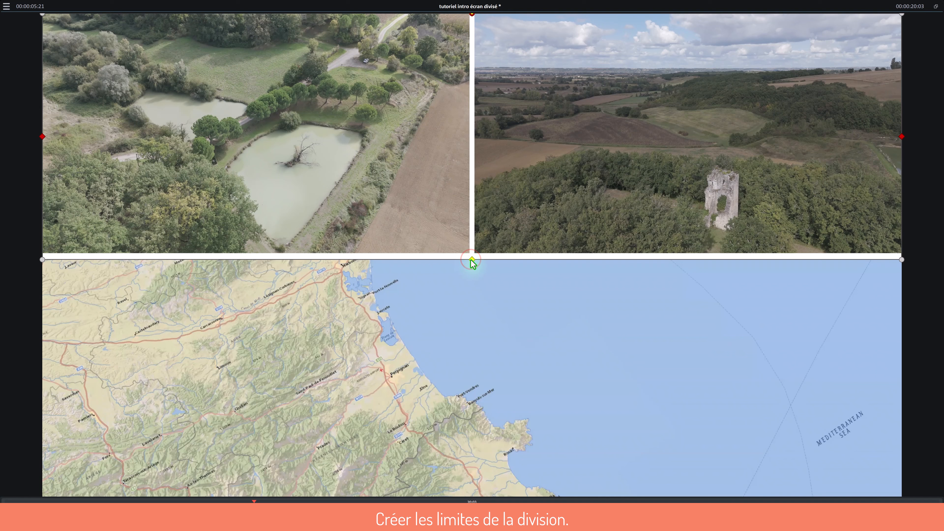
left_click_drag(473, 264, 472, 264)
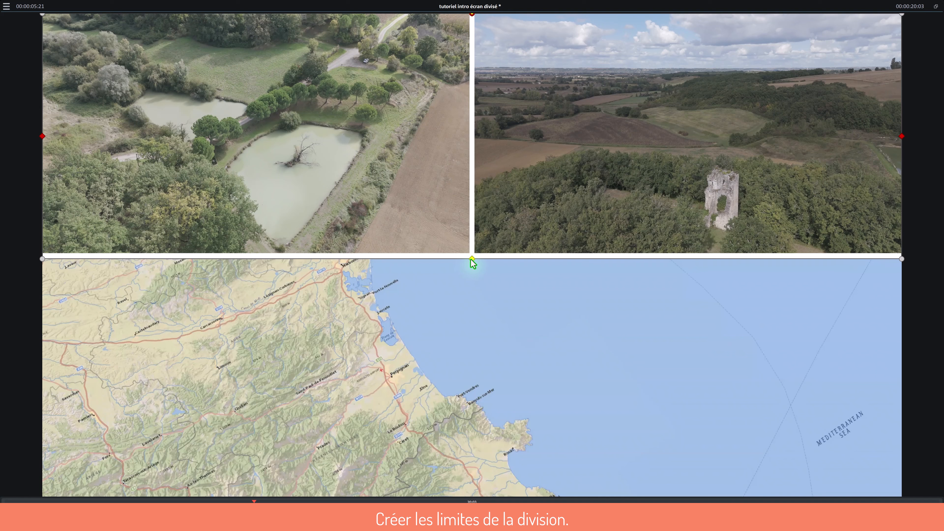
left_click(908, 219)
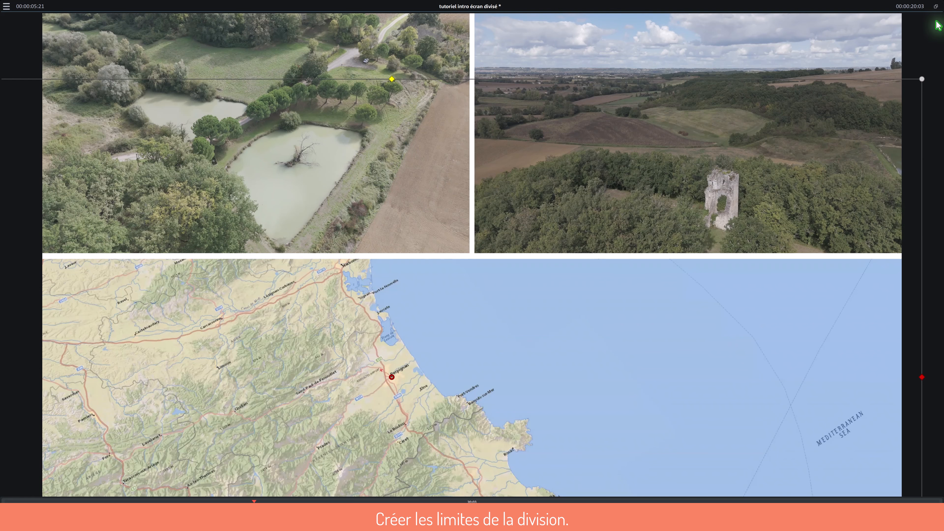
left_click(935, 6)
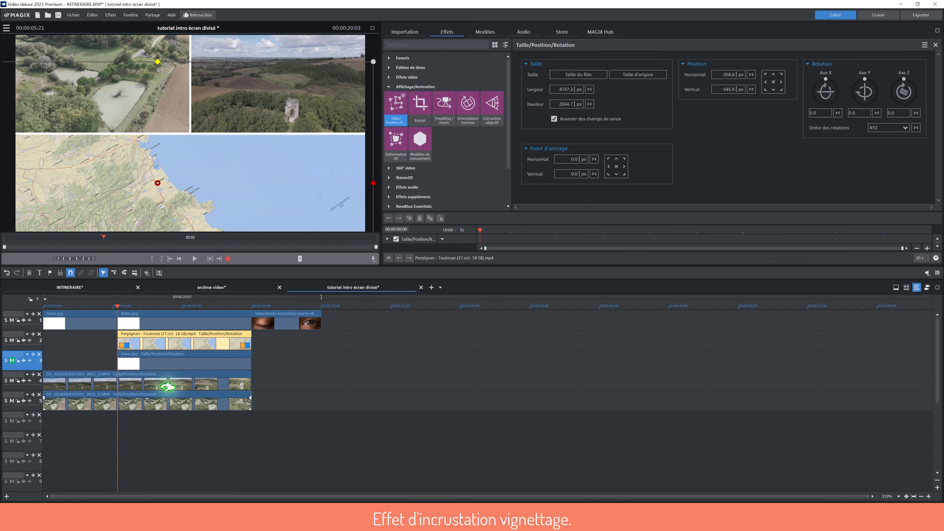
Apply the Formes video effect to the Perpignan–Toulouse map clip on track 2, with the playhead at about 00:00:06:18
left_click(117, 309)
left_click_drag(118, 309, 130, 308)
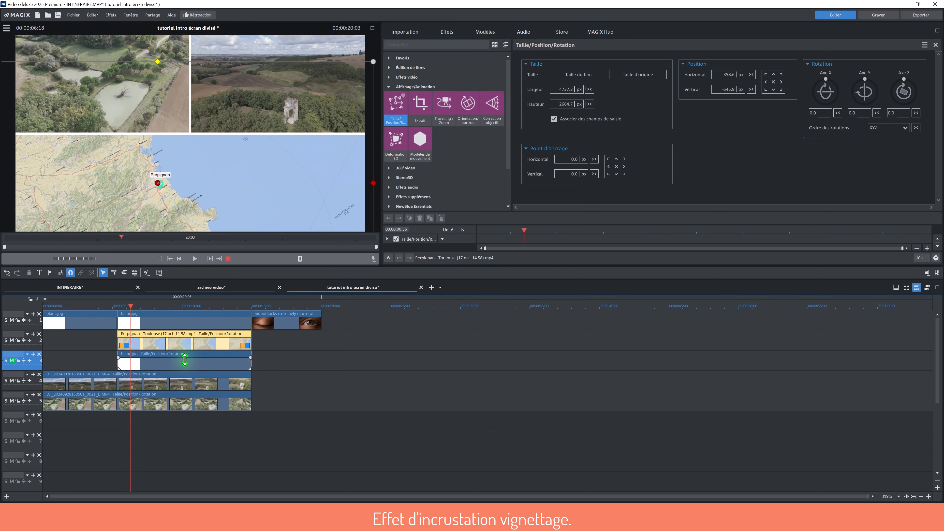
left_click(191, 342)
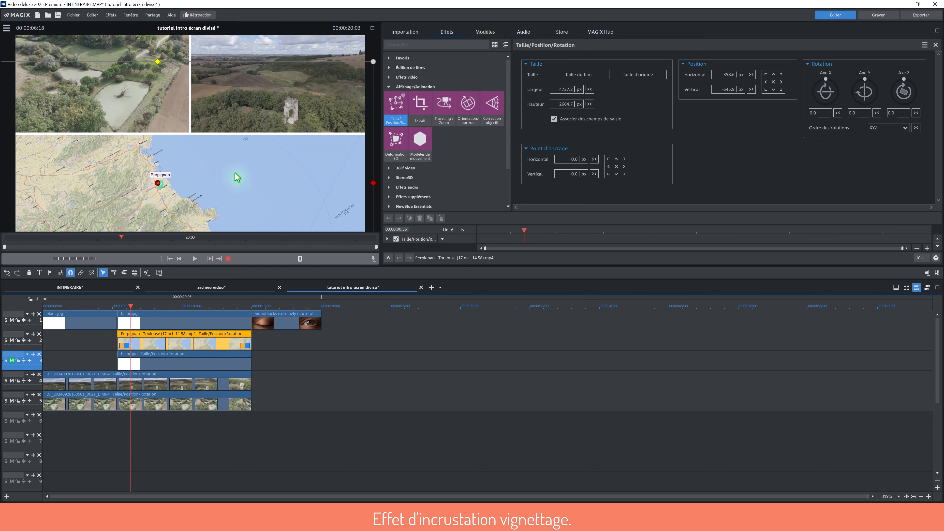
left_click(388, 87)
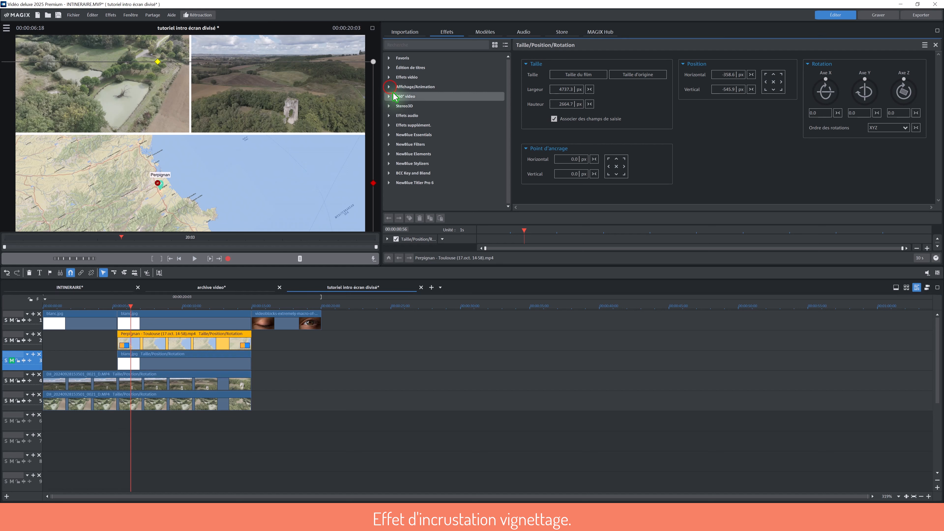
left_click(395, 77)
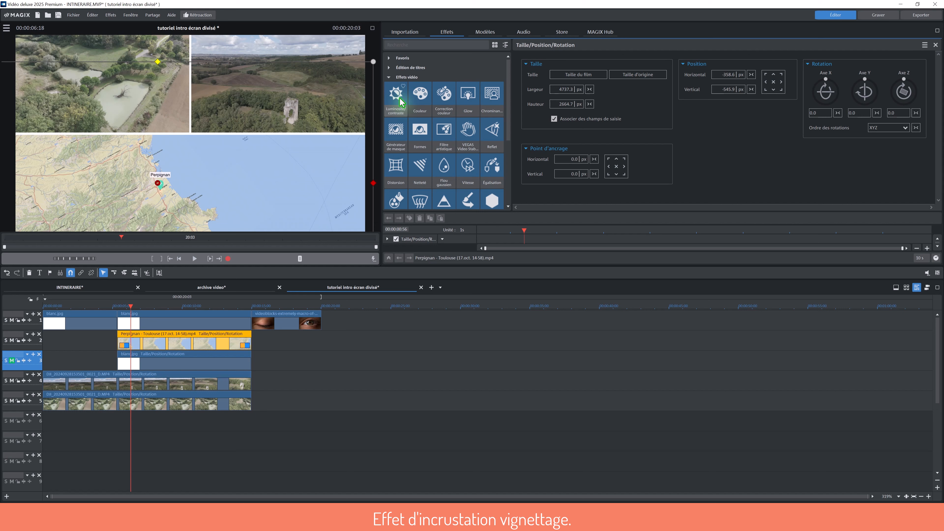
left_click(420, 145)
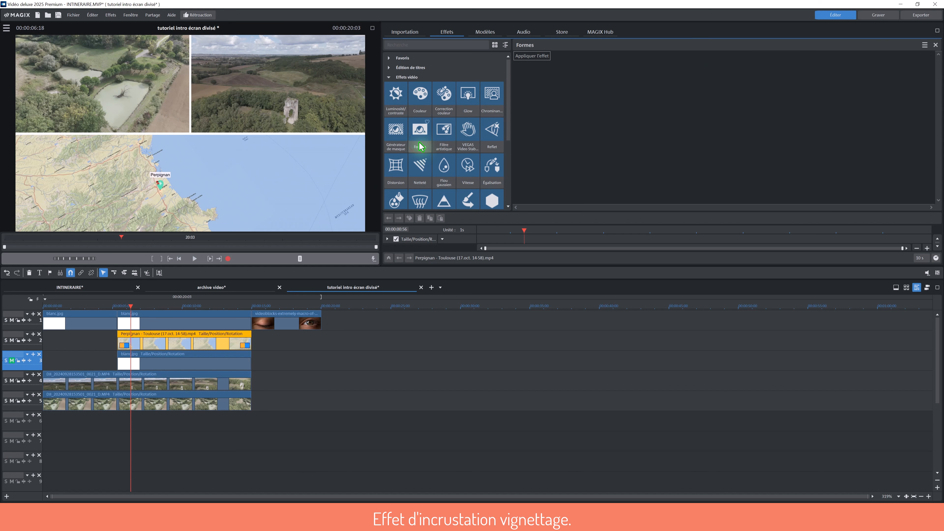
key("shift+a")
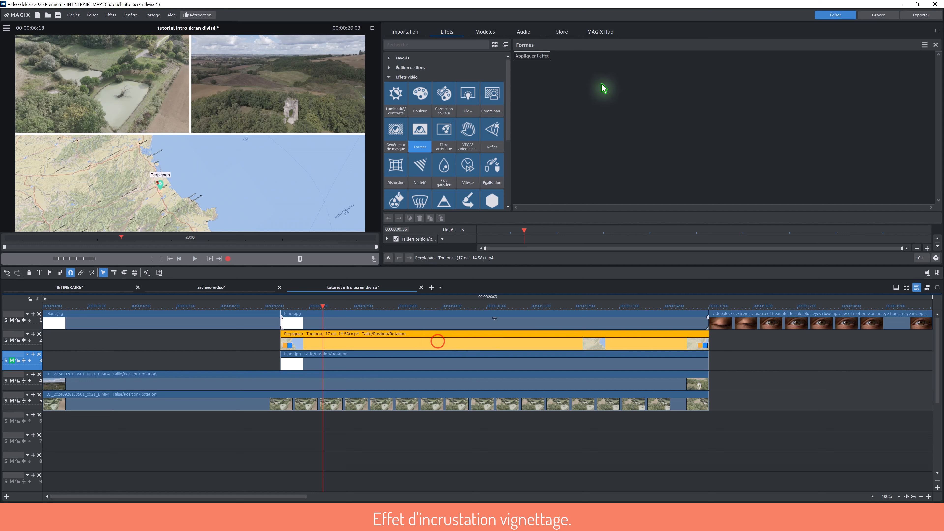
left_click(534, 56)
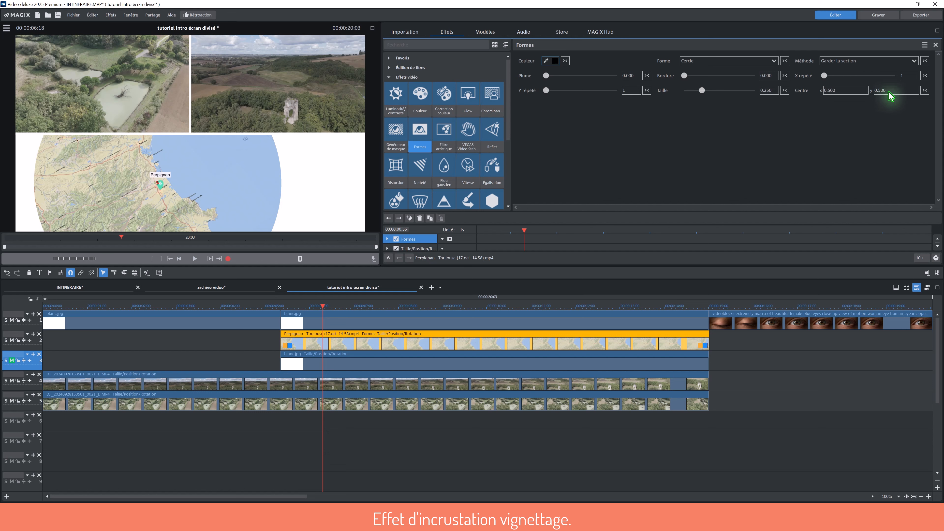
Shift the map's circle shape to a centre X of about 0.567, enlarge it to about 0.308 and feather its edge to about 0.359
left_click_drag(884, 93, 861, 74)
left_click(925, 90)
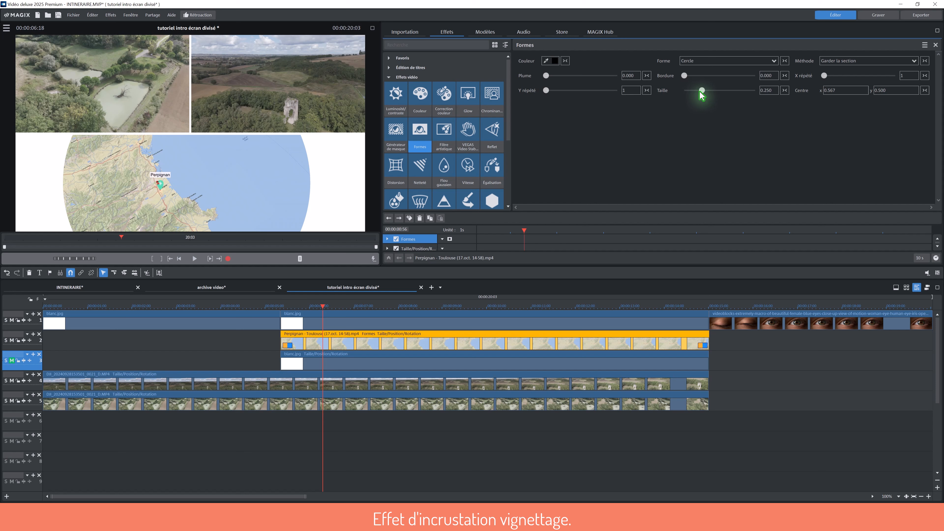
left_click_drag(700, 92, 705, 91)
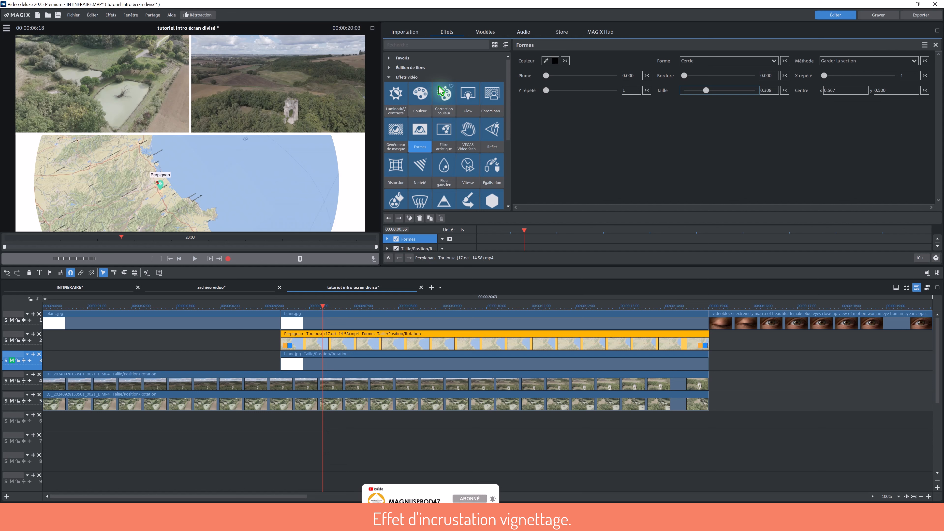
left_click_drag(545, 77, 559, 81)
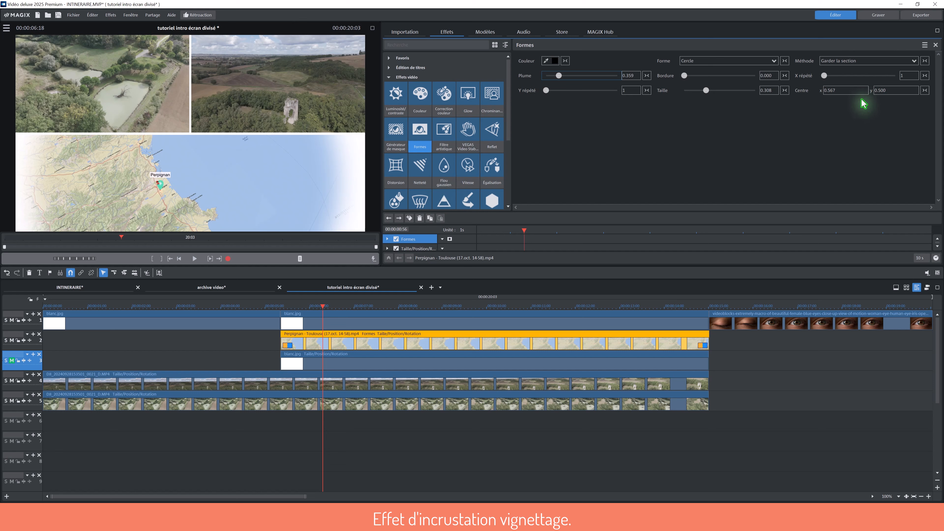
Fine-tune the map's circle to a centre X of 0.571 and a size of 0.297, checking the vignette in the enlarged preview
left_click(849, 91)
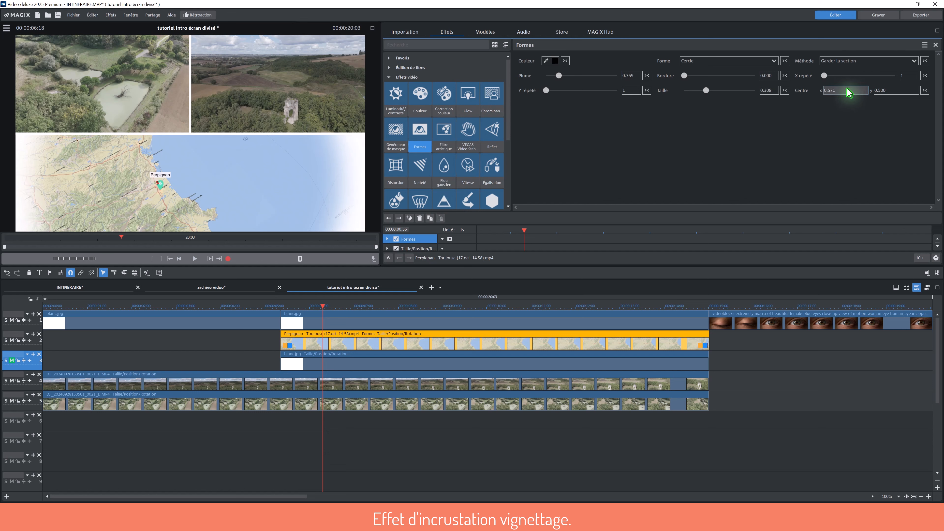
left_click_drag(849, 93, 842, 88)
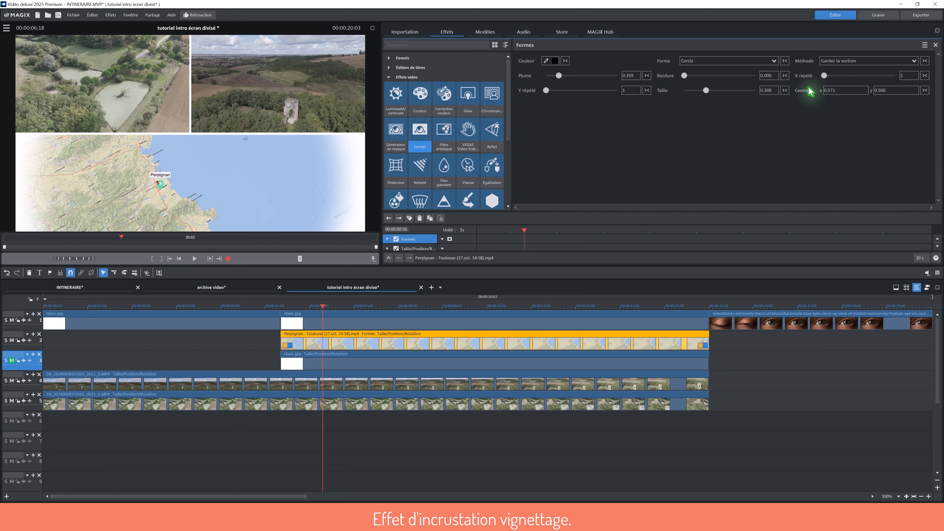
left_click_drag(773, 98, 772, 101)
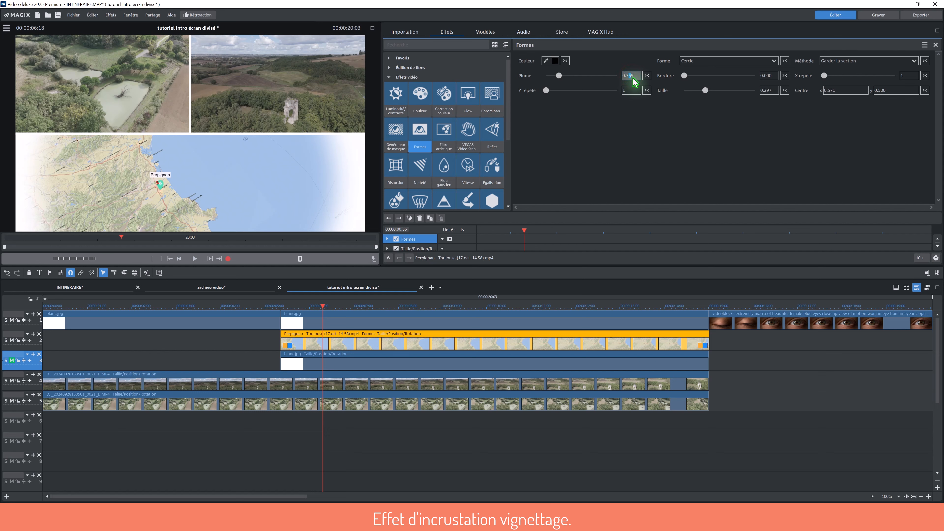
left_click(372, 28)
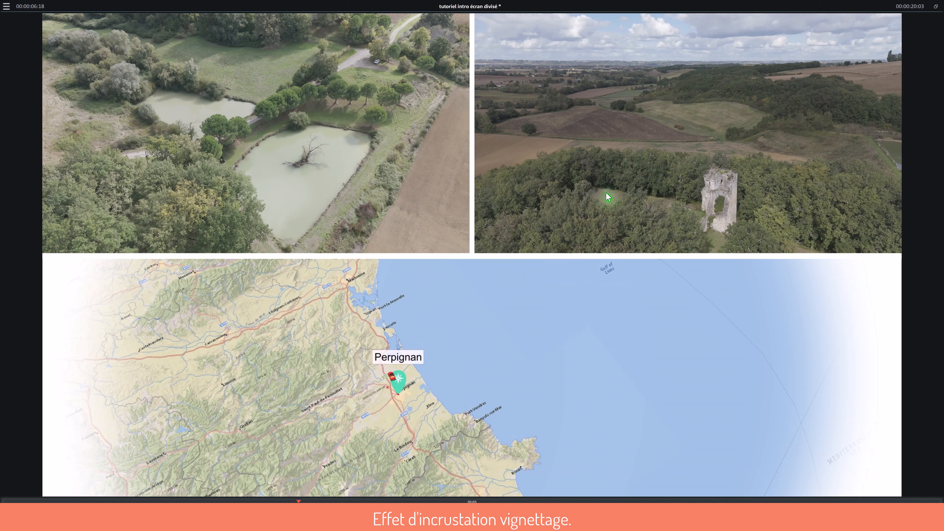
left_click(936, 7)
left_click(642, 474)
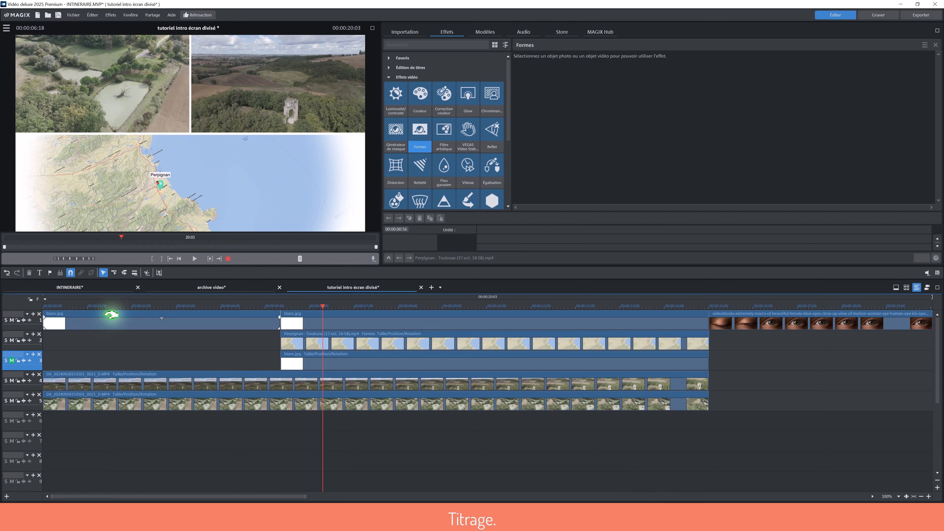
Add a title on the white area at about 00:00:01:43 reading "Découverte Tour des templiers"
left_click(119, 306)
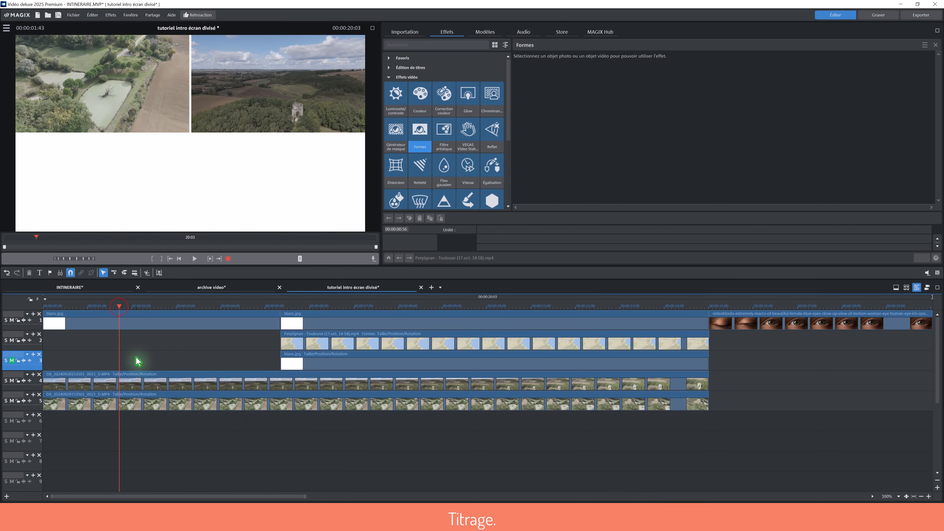
left_click(136, 356)
left_click(141, 337)
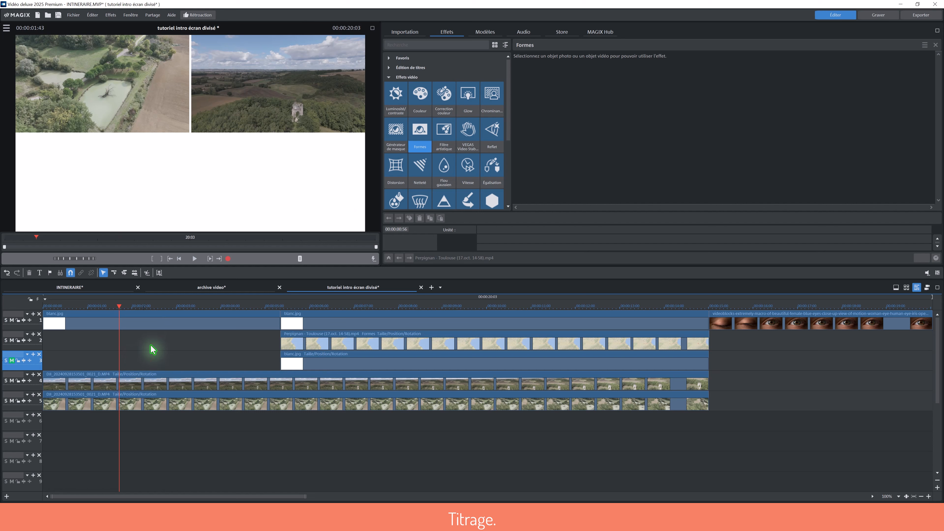
left_click(389, 77)
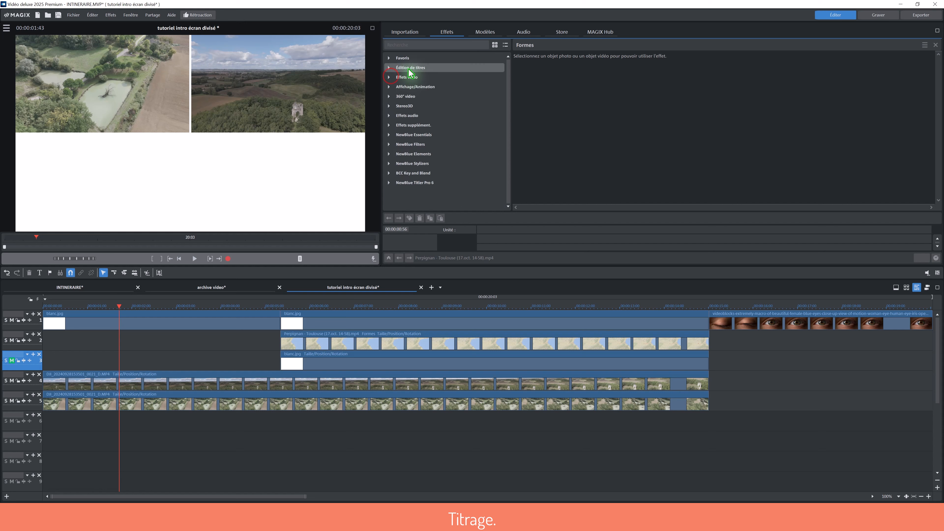
left_click(409, 69)
left_click(396, 84)
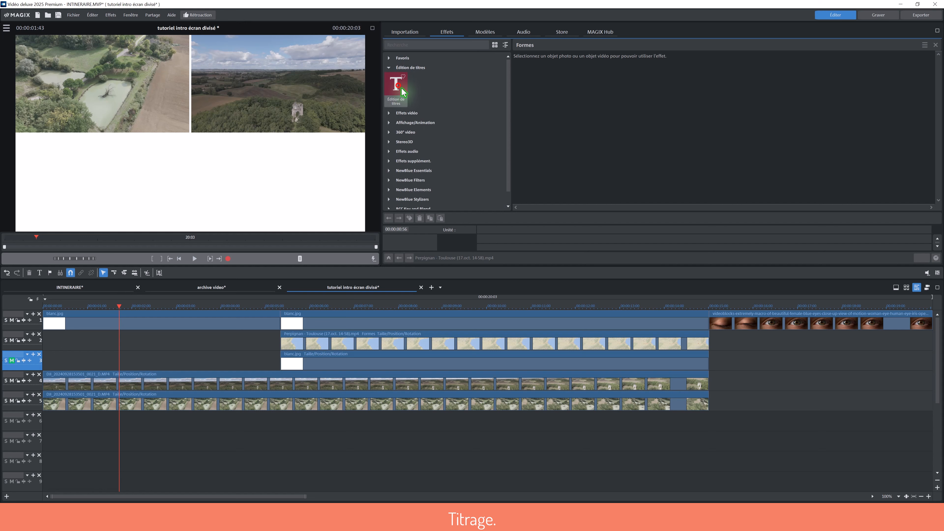
left_click(121, 160)
type("Découverte tour des templiers")
Correct the title's capitalisation to "Découverte tour des Templiers"
left_click(605, 76)
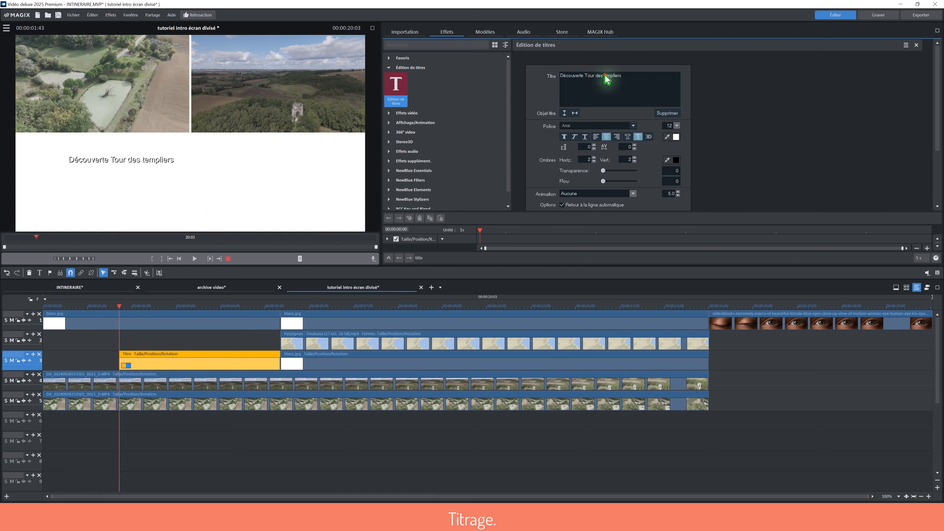
key("BackSpace")
type("T")
left_click(586, 76)
key("BackSpace")
type("Tt")
Set the title's font size to 21 and switch its font to a brush-script typeface
left_click(676, 125)
left_click(681, 156)
left_click(632, 126)
scroll(584, 213, "down", 3)
left_click(574, 172)
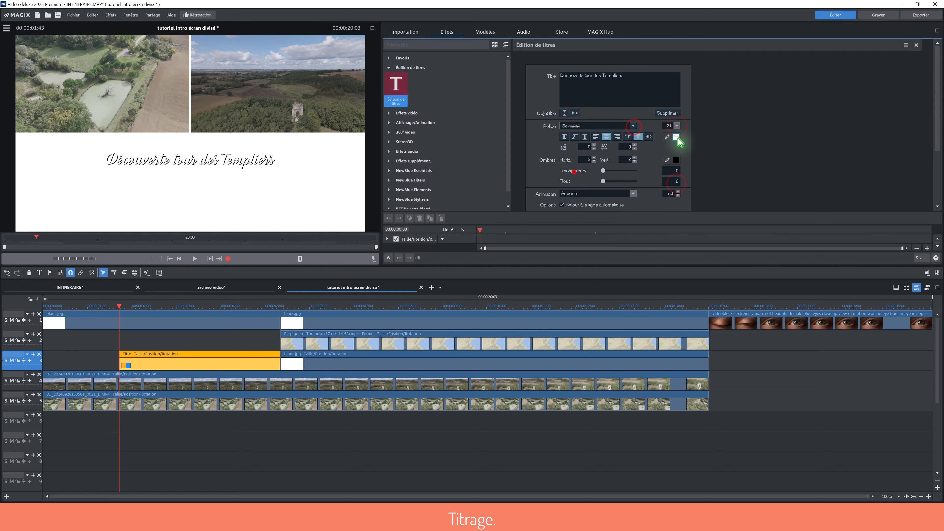
Recolour the title text a pale grey-green and give its shadow a dark colour
left_click(678, 137)
left_click(665, 137)
left_click(130, 100)
left_click(676, 159)
left_click(122, 52)
left_click(758, 120)
left_click(676, 137)
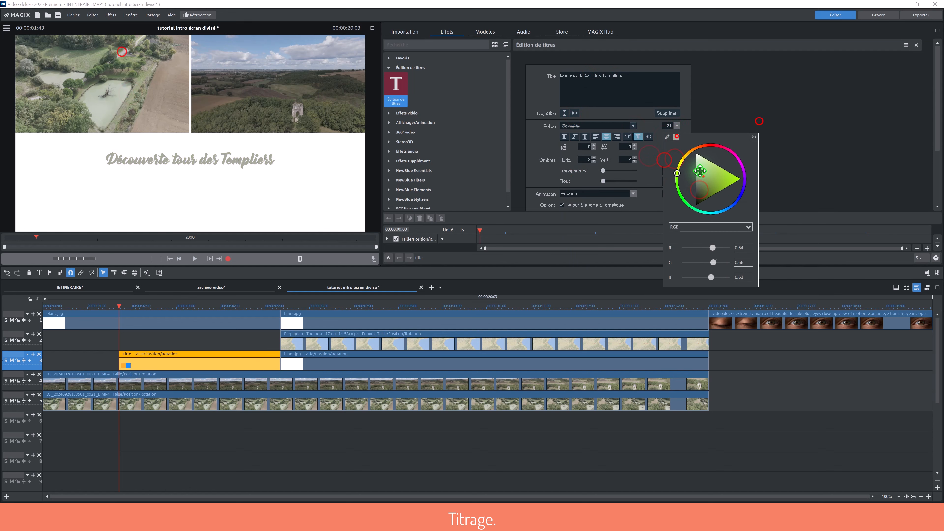
left_click(702, 176)
left_click(676, 159)
left_click_drag(698, 192, 693, 182)
Fit the title on track 2 from the film's start to the map's start and copy it to track 3
left_click_drag(221, 360, 150, 342)
left_click_drag(264, 341, 280, 341)
left_click_drag(203, 343, 152, 358)
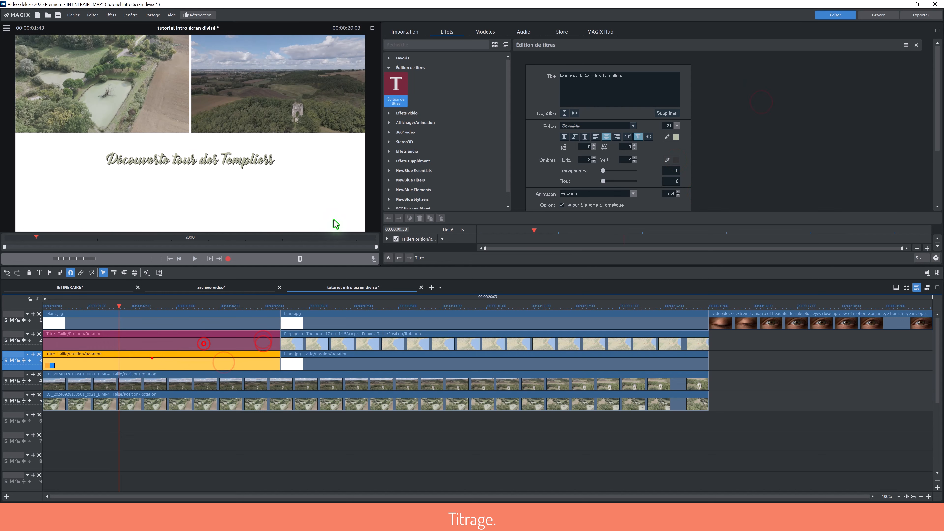
Use Taille/Position/Rotation to arrange the two titles one below the other on the white area
left_click(412, 122)
left_click(396, 148)
left_click_drag(721, 90, 725, 112)
left_click(213, 154)
Replace the text of the title on track 3 with "En Occitanie."
left_click(164, 367)
left_click(398, 92)
left_click(630, 75)
left_click_drag(624, 74, 558, 78)
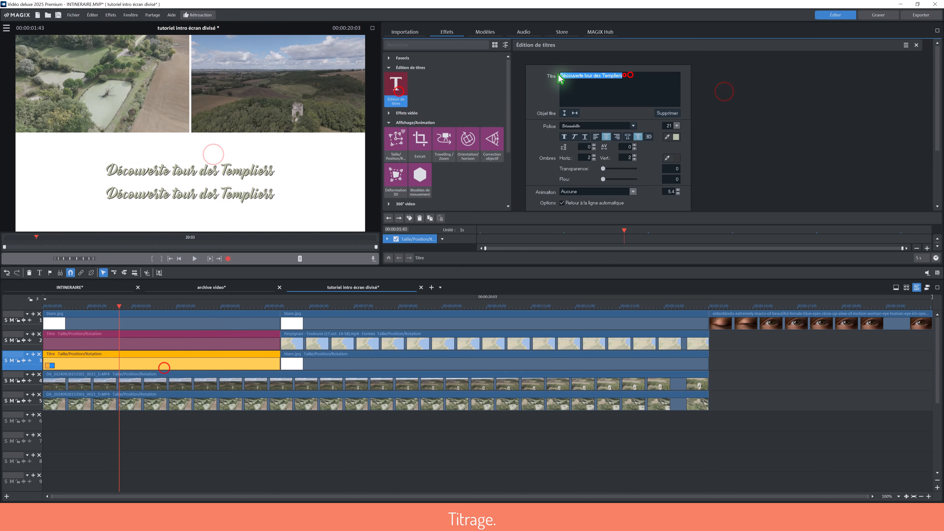
type("En Occitanie.")
left_click(794, 110)
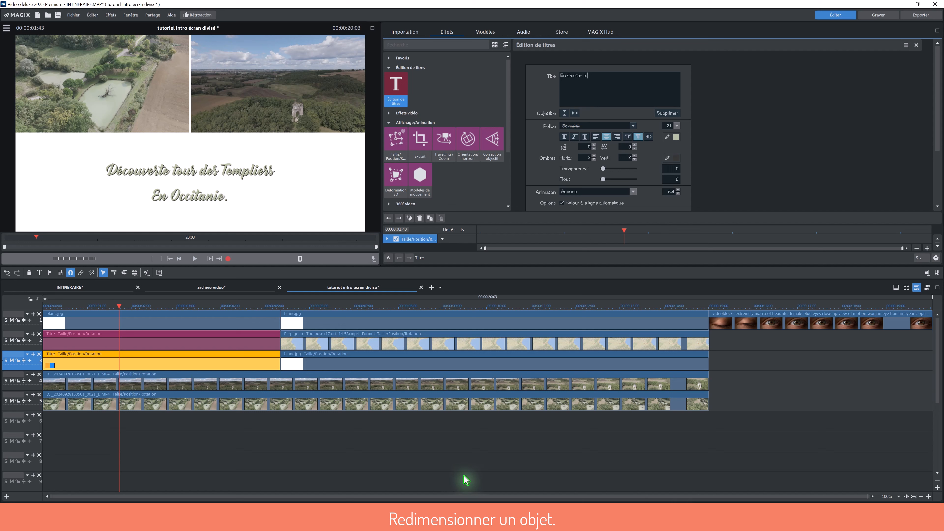
Place the Blason_Languedoc image on track 6, extending it from the film's start to its end, and split it at the eye video's start
left_click(404, 32)
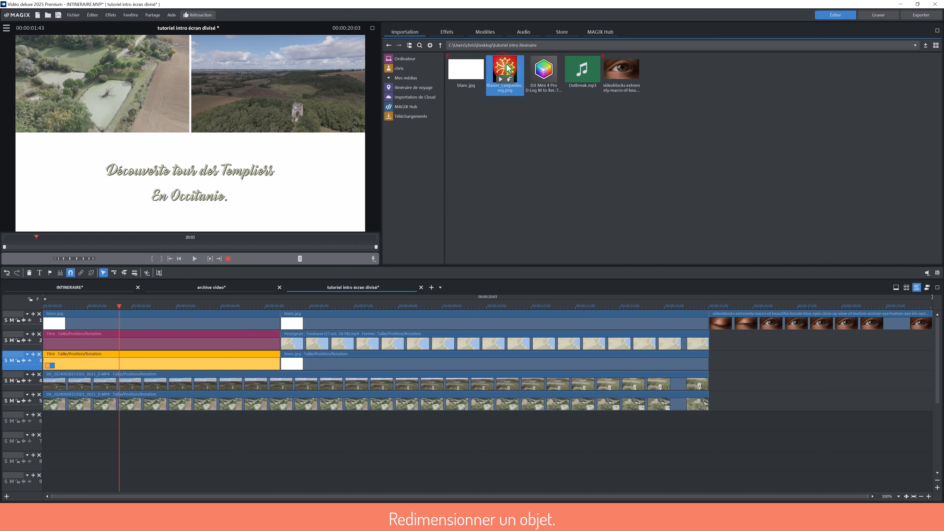
left_click_drag(505, 76, 80, 429)
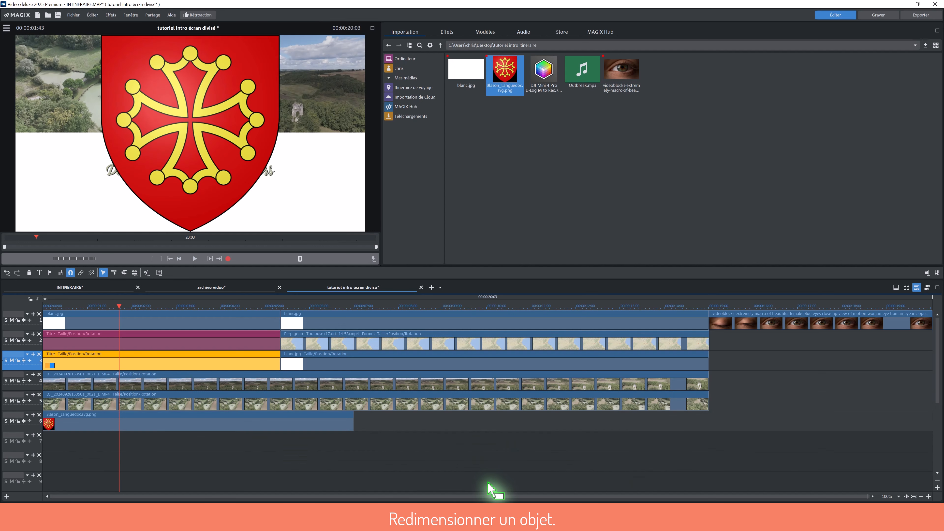
left_click_drag(352, 424, 935, 409)
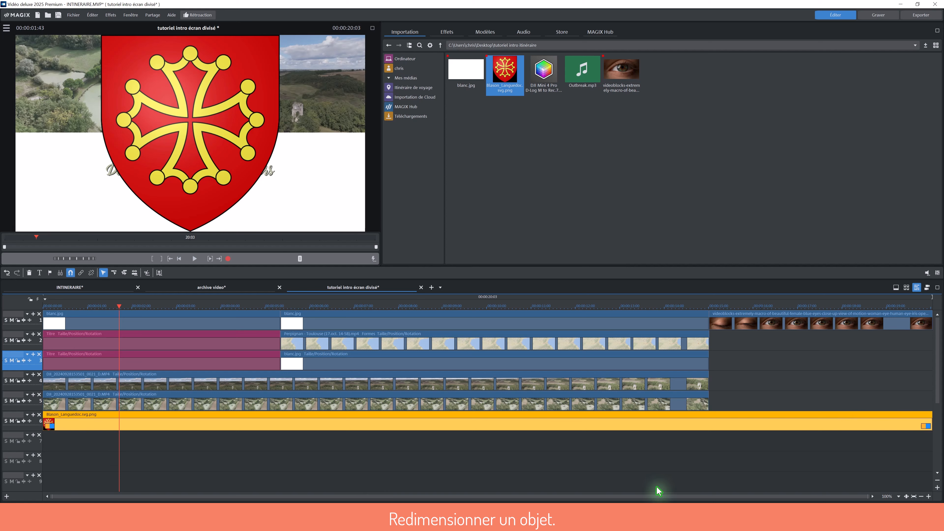
left_click(708, 307)
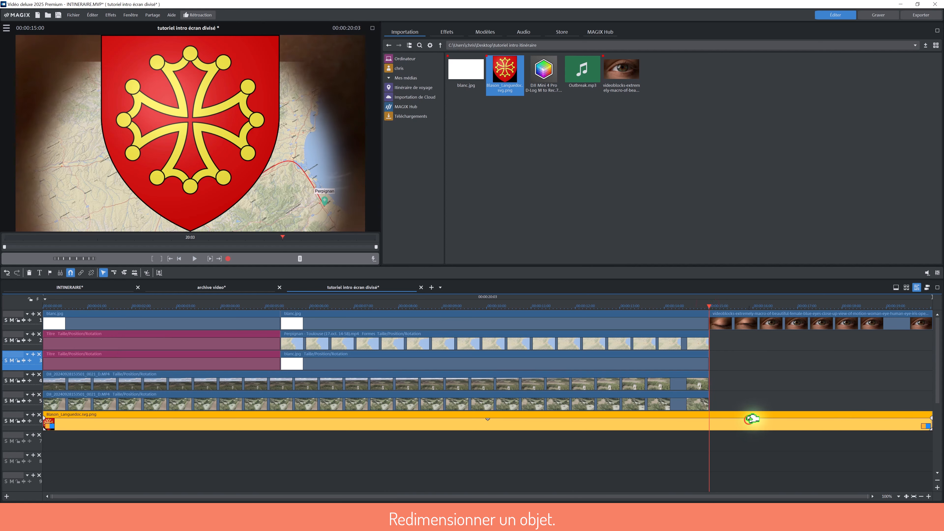
key("t")
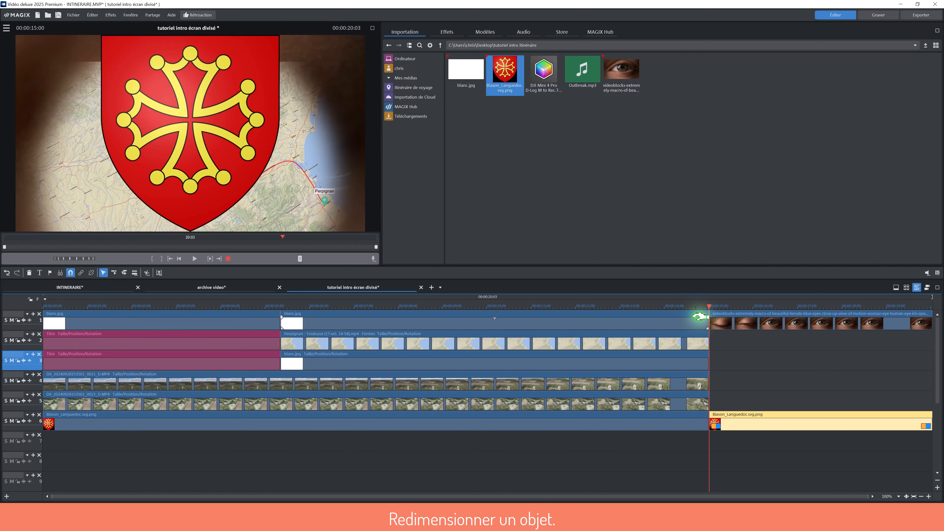
Apply Taille/Position/Rotation to the first part of the coat of arms on track 6, with the playhead near the map's start
left_click_drag(709, 306, 298, 320)
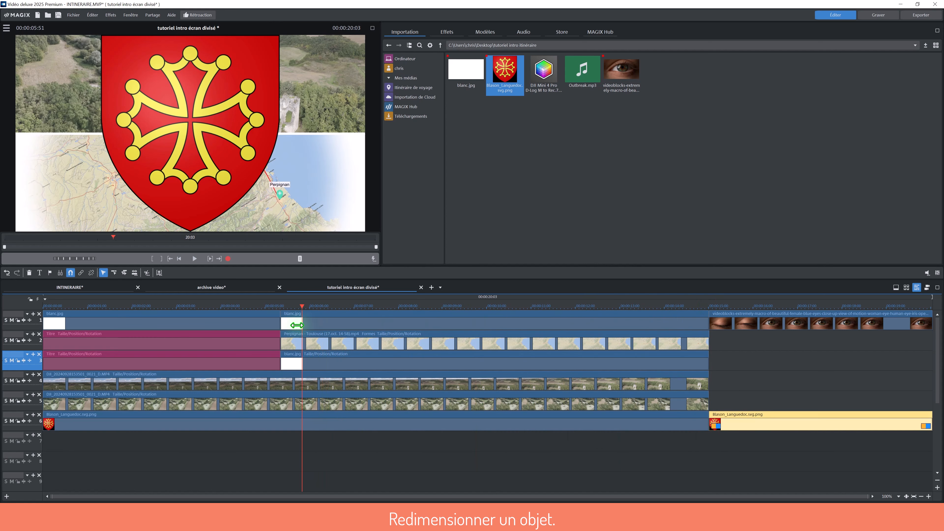
left_click(337, 424)
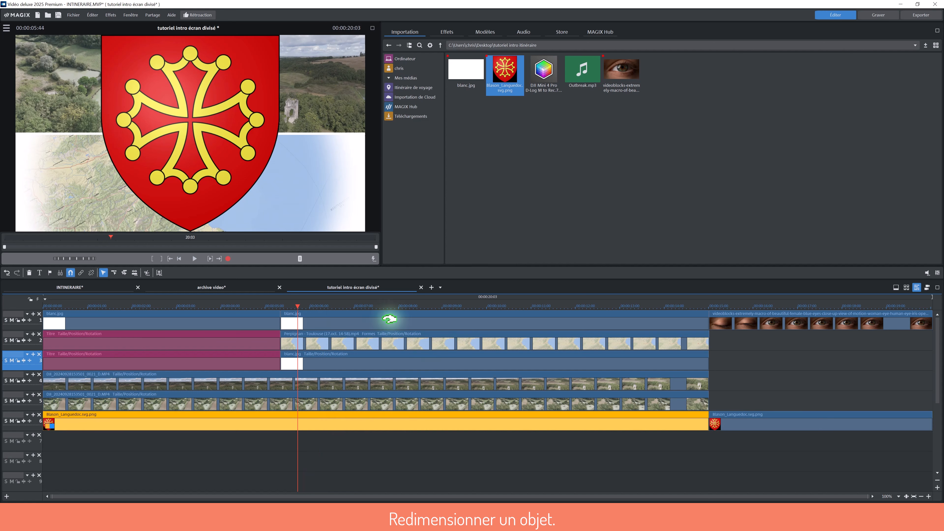
left_click(446, 31)
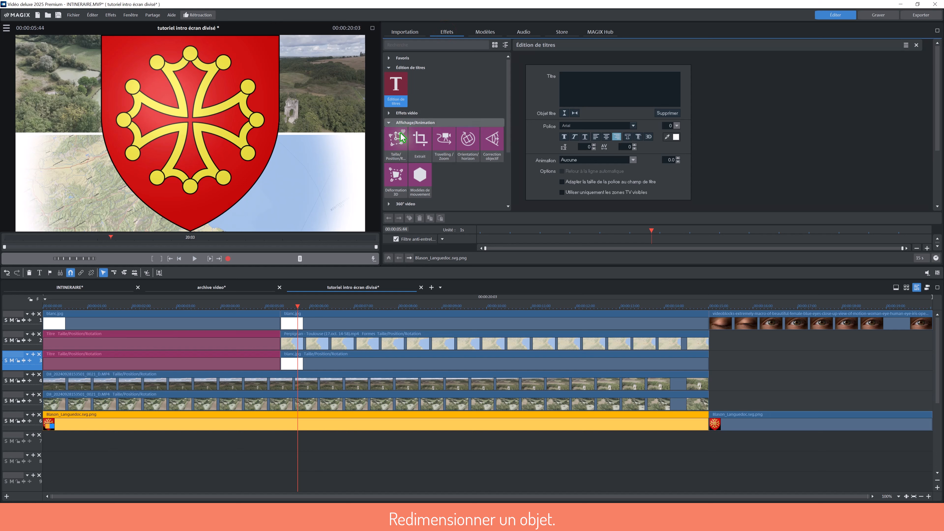
left_click(397, 149)
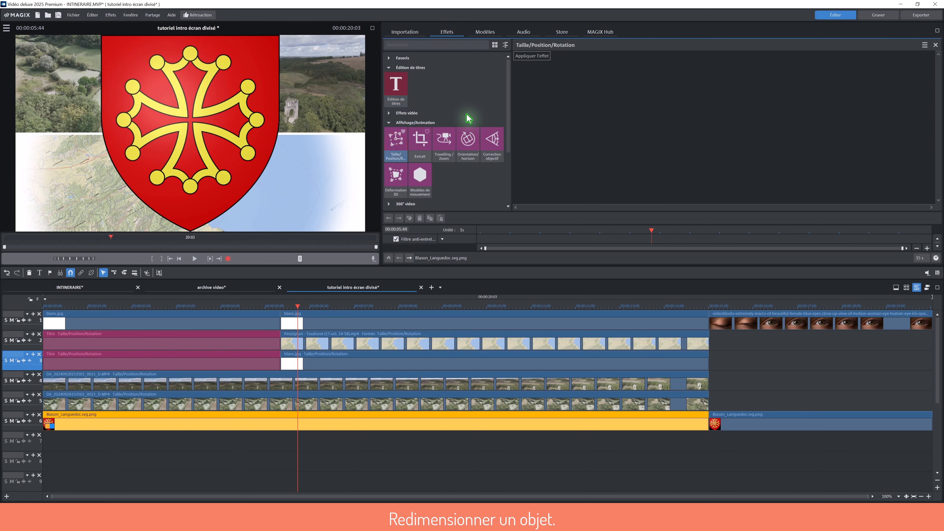
left_click(539, 57)
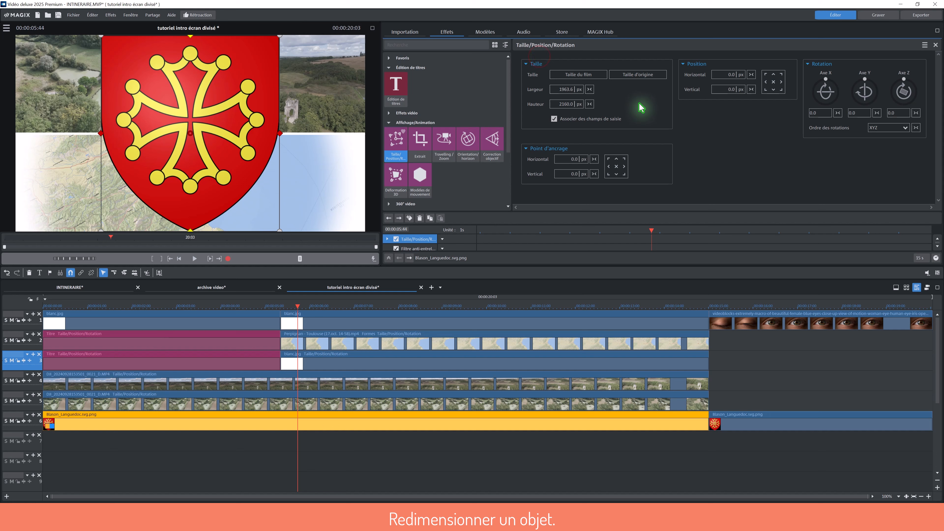
Shrink the first part of the coat of arms on track 6 to a small centred badge where the white dividers meet
left_click(563, 105)
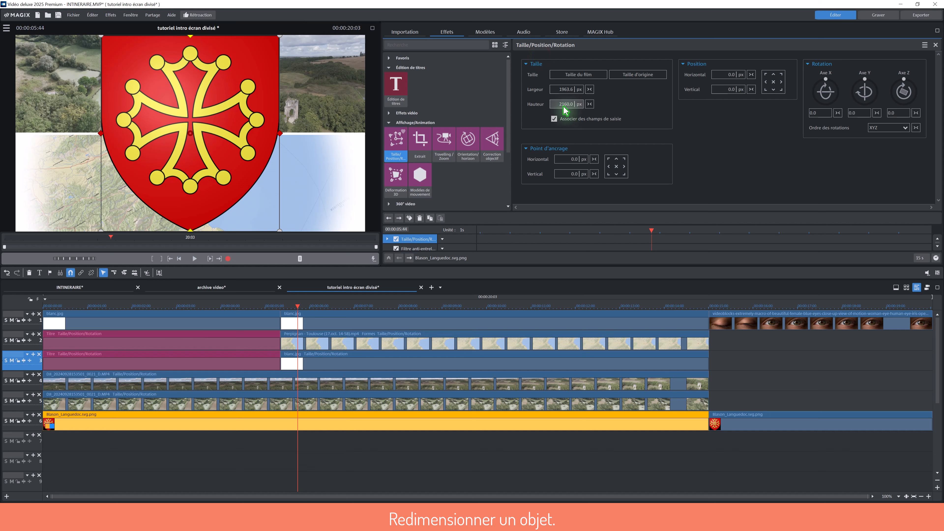
left_click_drag(561, 138, 487, 394)
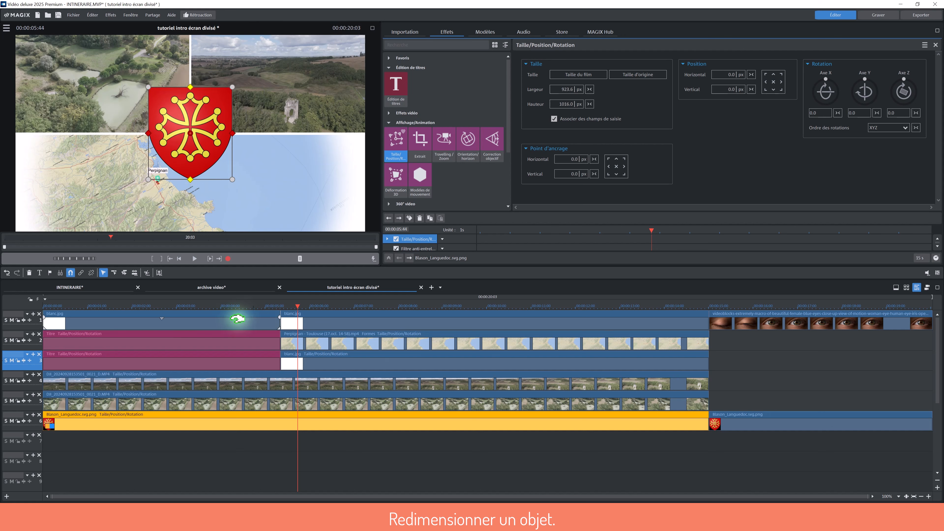
left_click(176, 307)
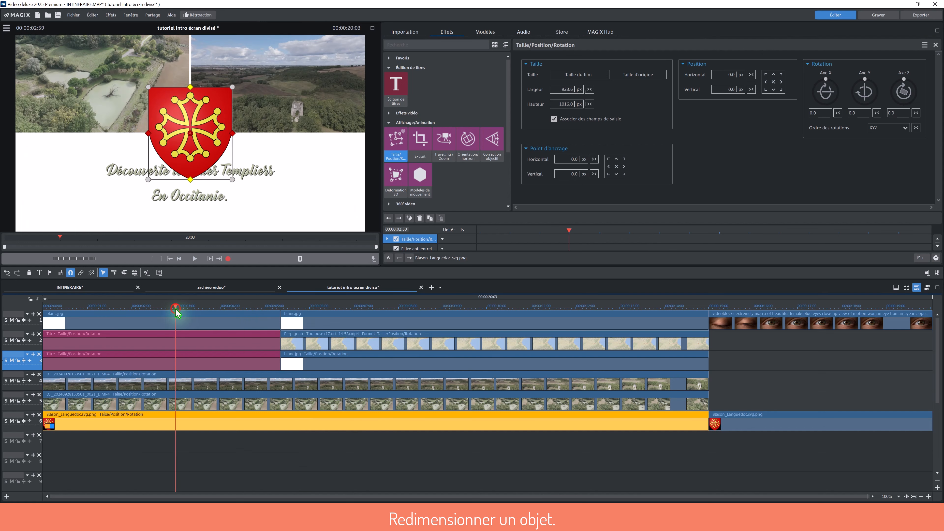
left_click_drag(571, 97, 543, 337)
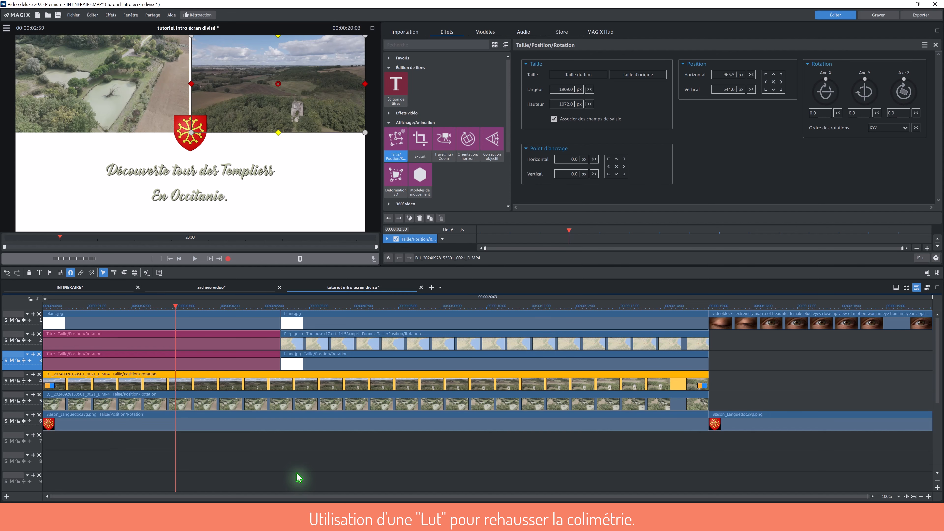
Apply the DJI Mini 4 Pro D-Log M to Rec.709 LUT to both drone clips on tracks 5 and 4
left_click(296, 396)
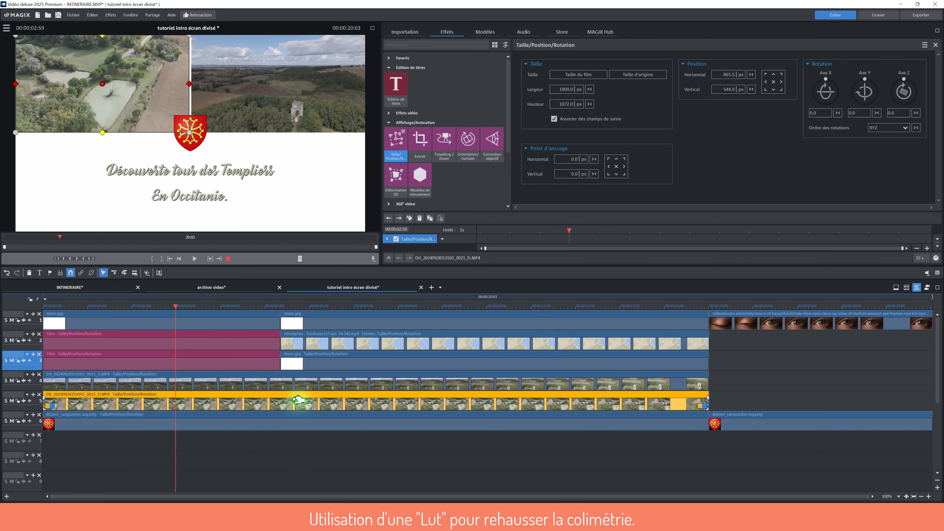
left_click(294, 388)
left_click(355, 341)
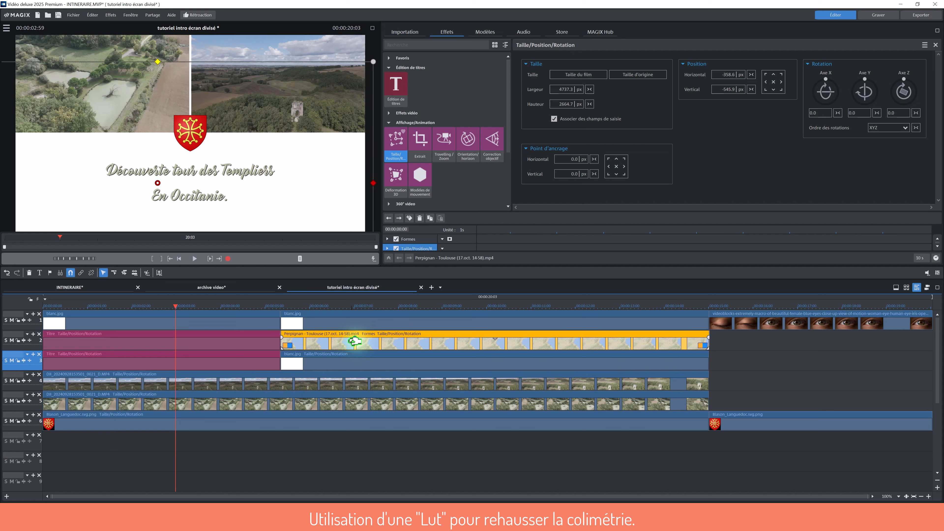
left_click(357, 383)
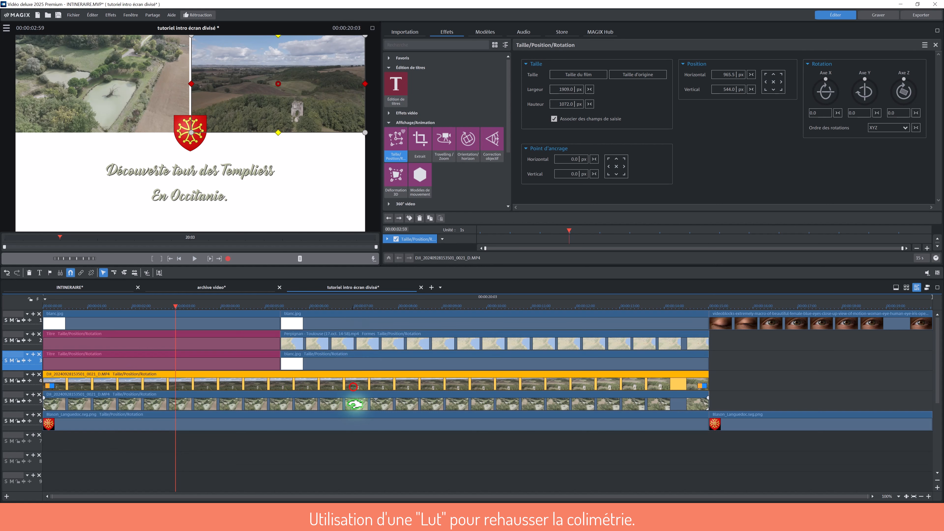
left_click(351, 404)
left_click(364, 340)
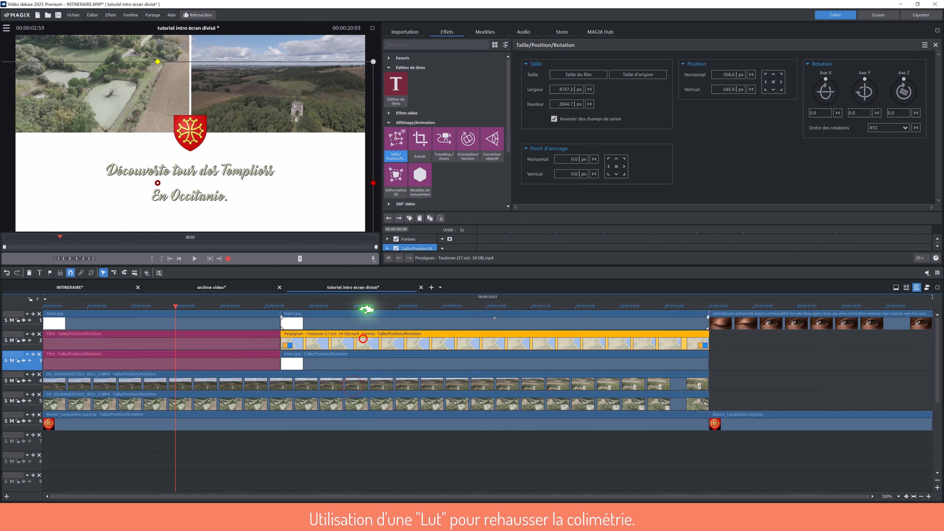
left_click(365, 306)
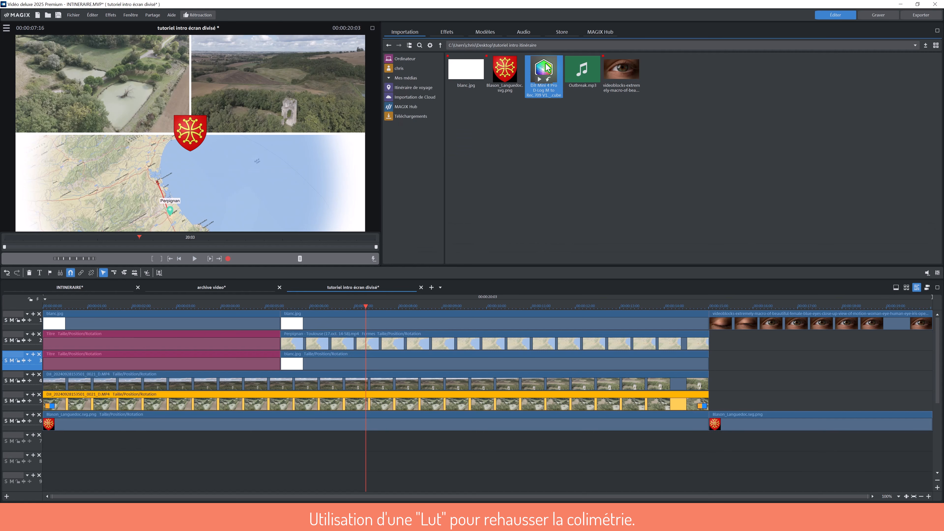
left_click_drag(546, 69, 358, 405)
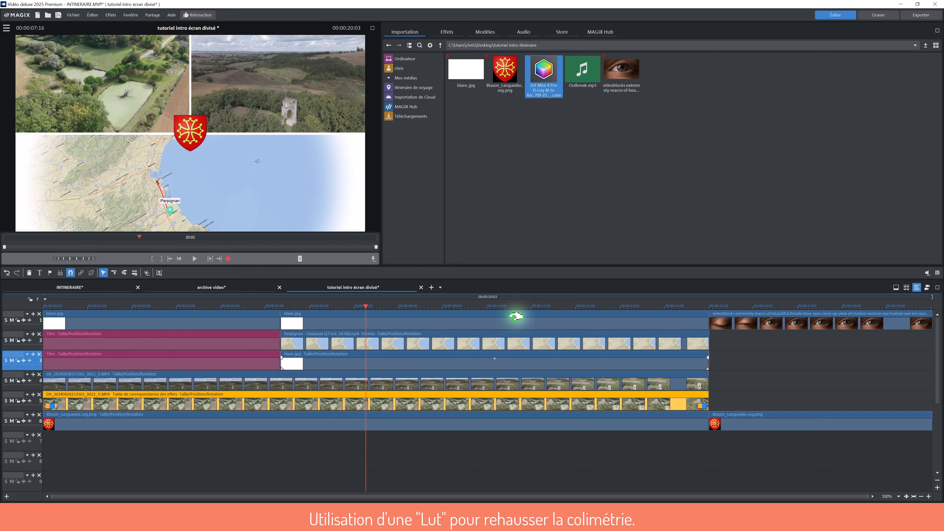
mouse_move(549, 60)
left_mouse_down()
mouse_move(453, 320)
mouse_move(415, 390)
left_mouse_up()
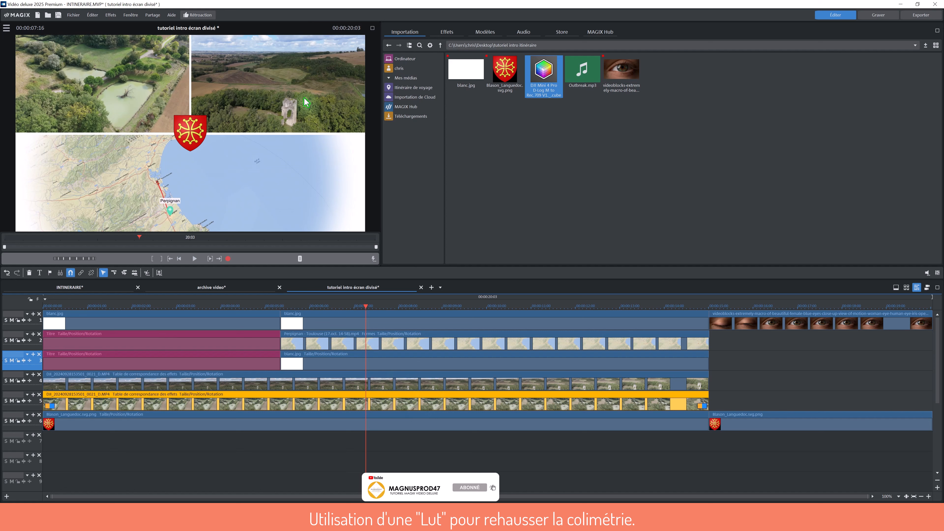
Apply the same LUT to the itinerary map clip on track 2 and check the colours in a full-screen preview
left_click_drag(546, 67, 516, 177)
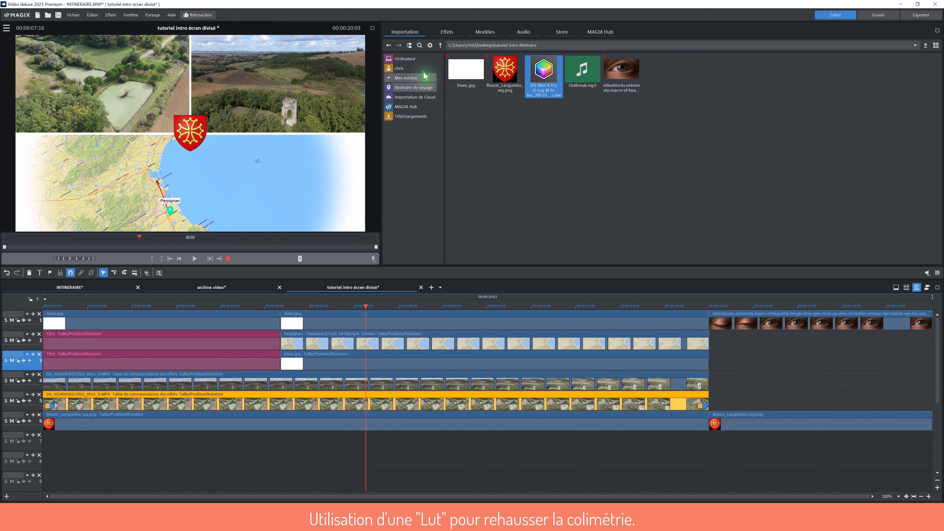
left_click(373, 28)
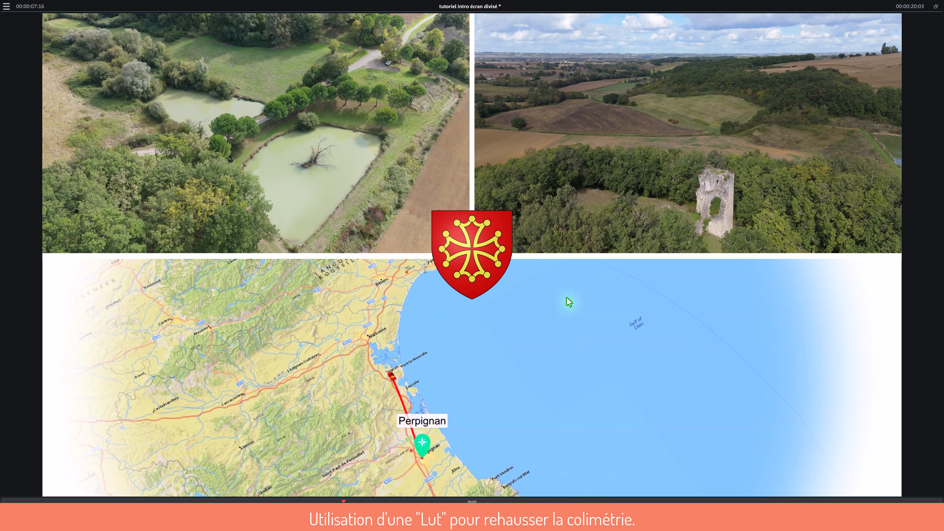
left_click(938, 10)
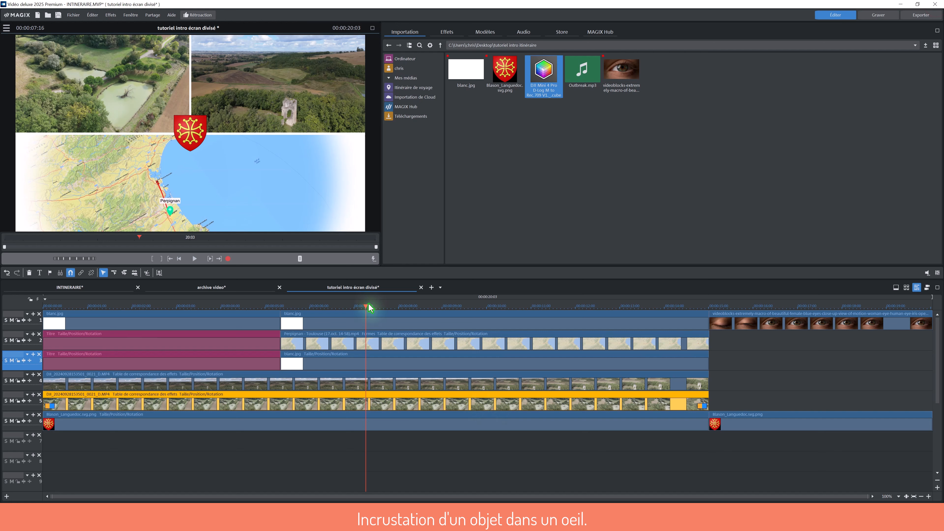
With the playhead at about 00:00:16:40 in the eye video, apply Taille/Position/Rotation to the second part of the coat of arms
left_click_drag(364, 307, 780, 326)
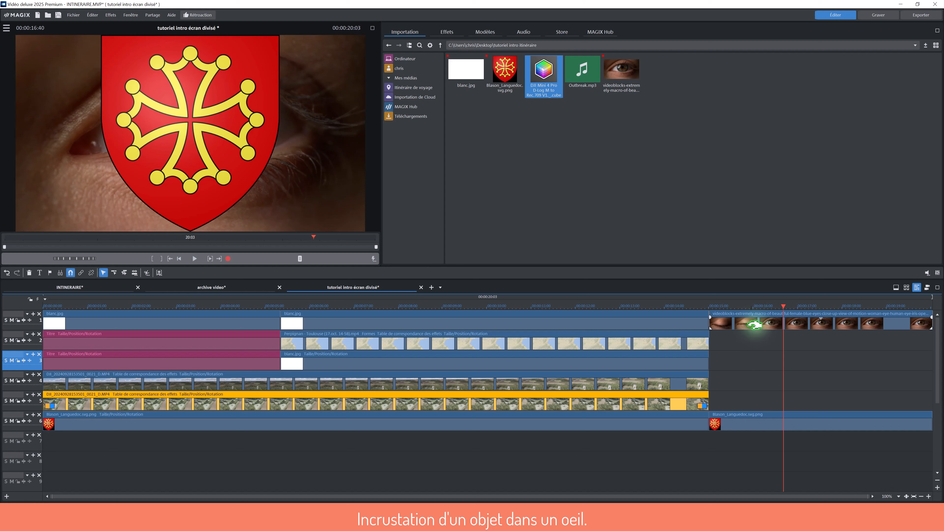
left_click(753, 325)
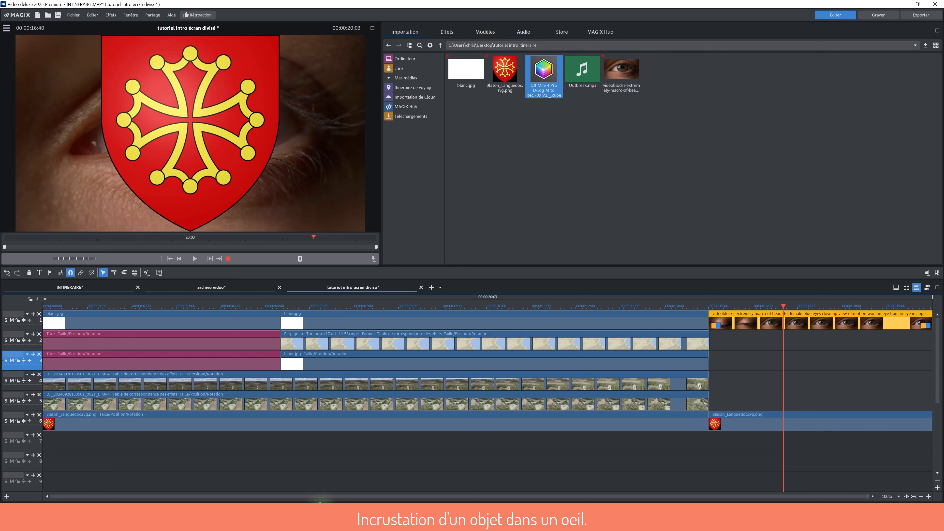
left_click(733, 421)
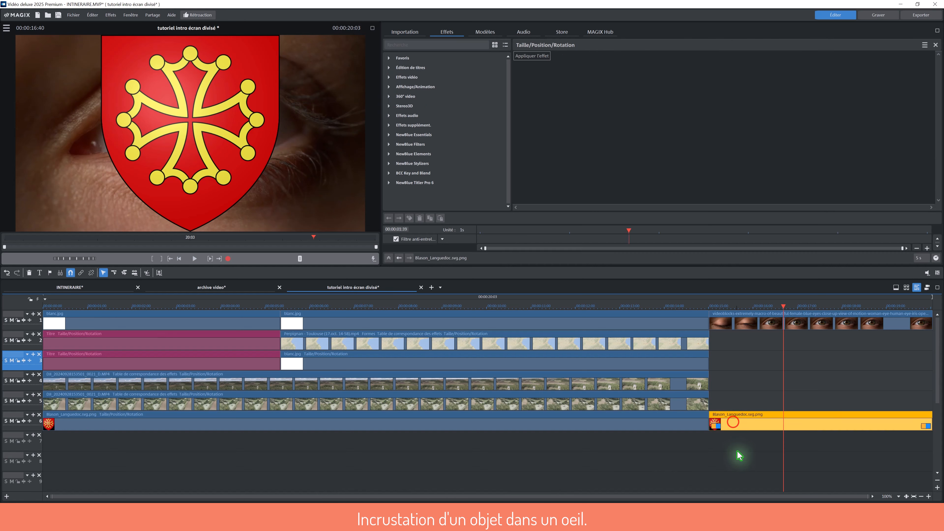
left_click(430, 89)
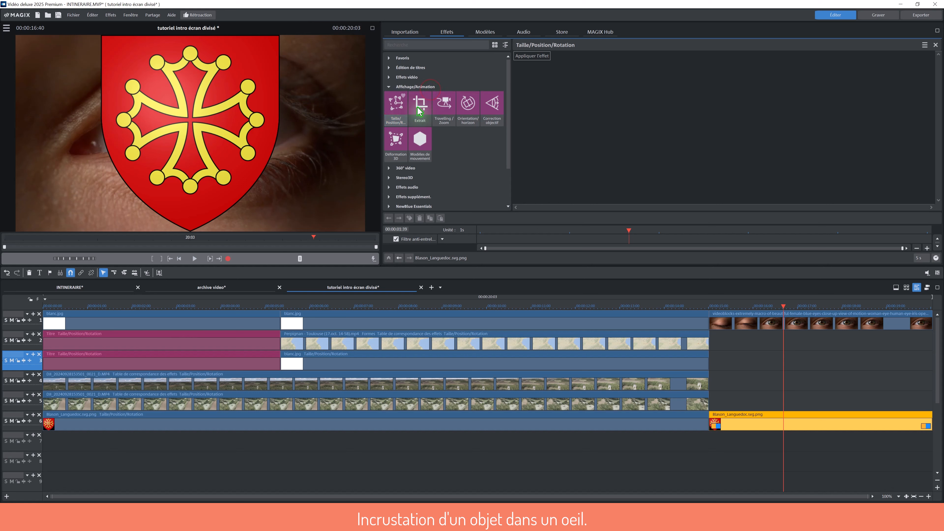
left_click(530, 56)
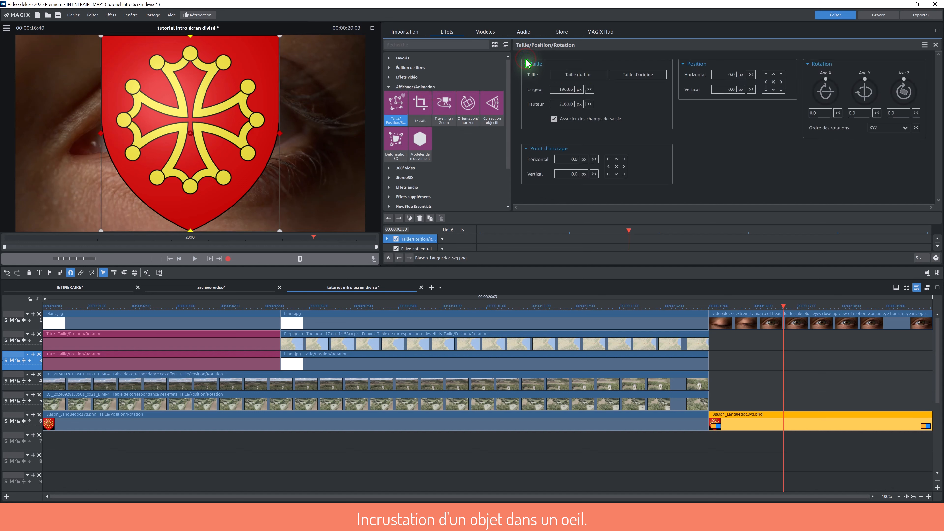
Scale the coat of arms to about 686.6 × 755.3 px and centre it over the iris at about 126.9, 110.7 px
left_click_drag(563, 111, 521, 528)
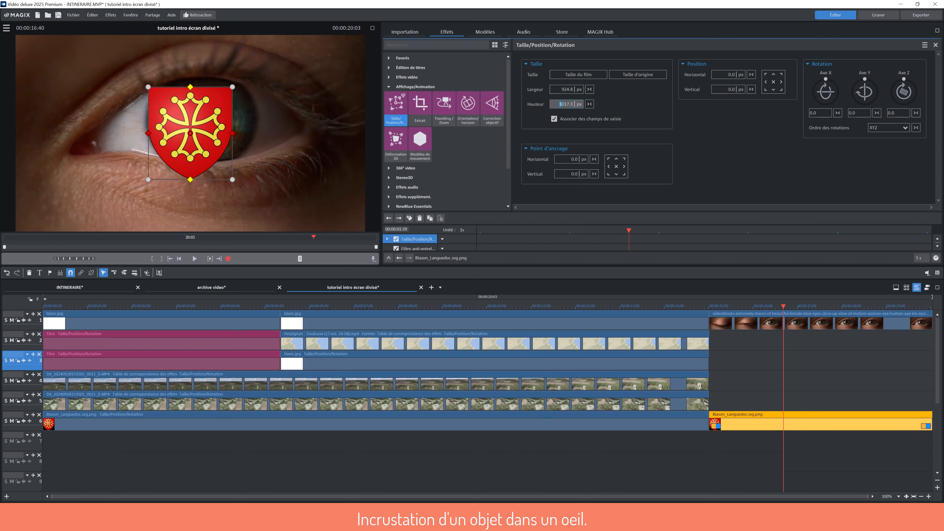
left_click_drag(571, 107, 559, 164)
left_click_drag(210, 132, 219, 124)
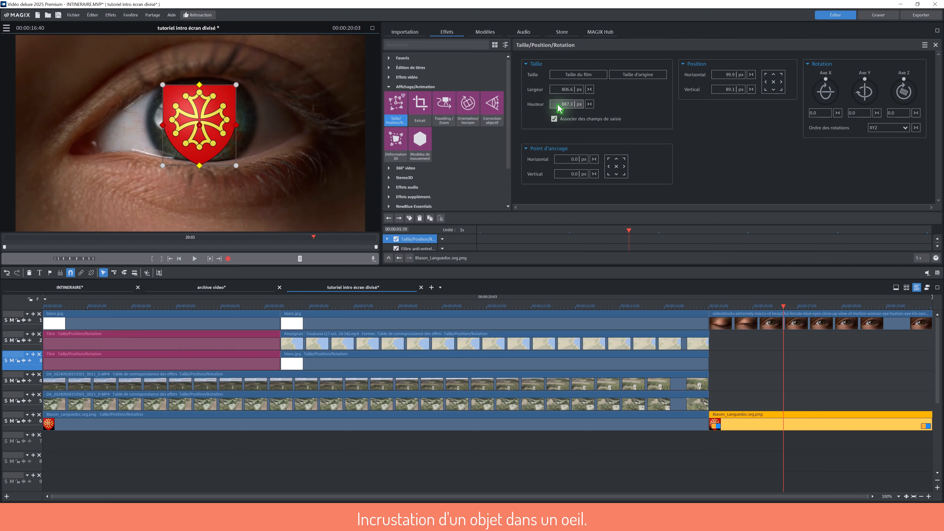
left_click_drag(571, 107, 559, 163)
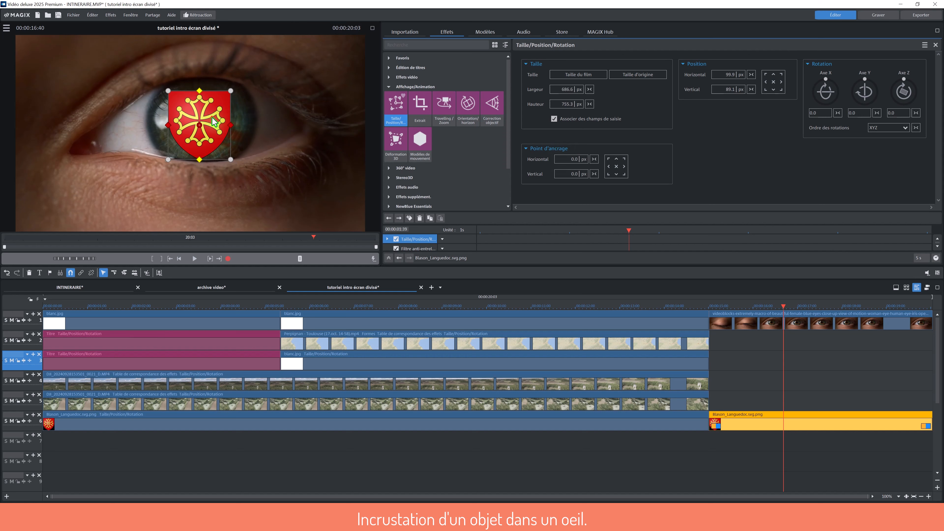
left_click_drag(213, 118, 214, 118)
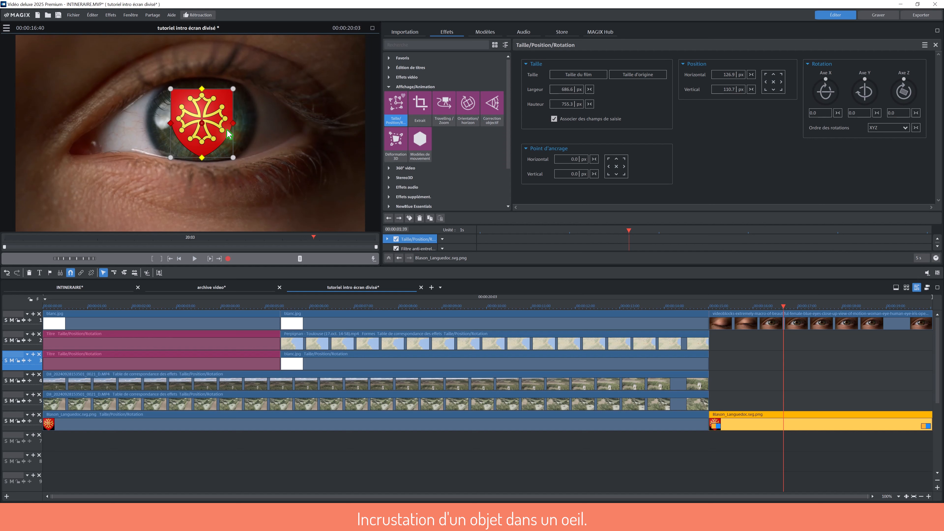
Apply the Formes video effect to the coat of arms over the eye, using a Cercle shape and the Garder la section method
left_click(414, 85)
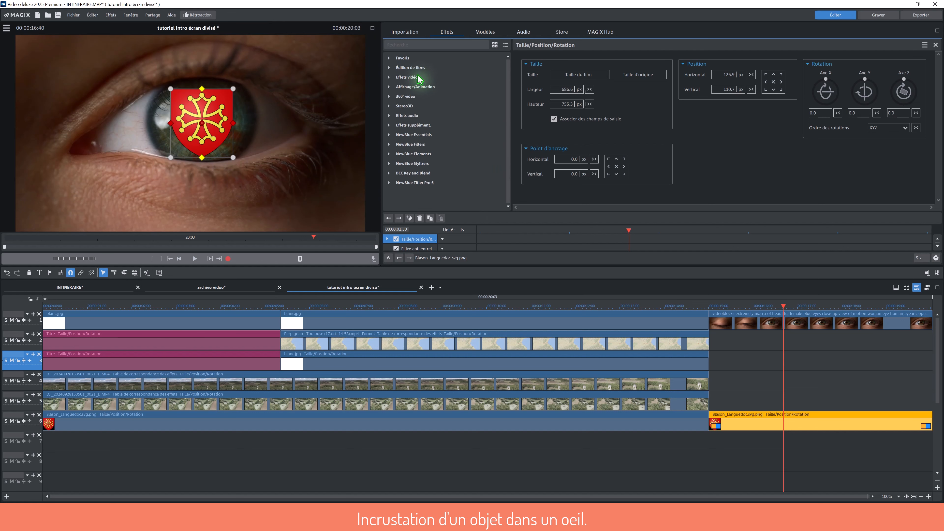
left_click(401, 79)
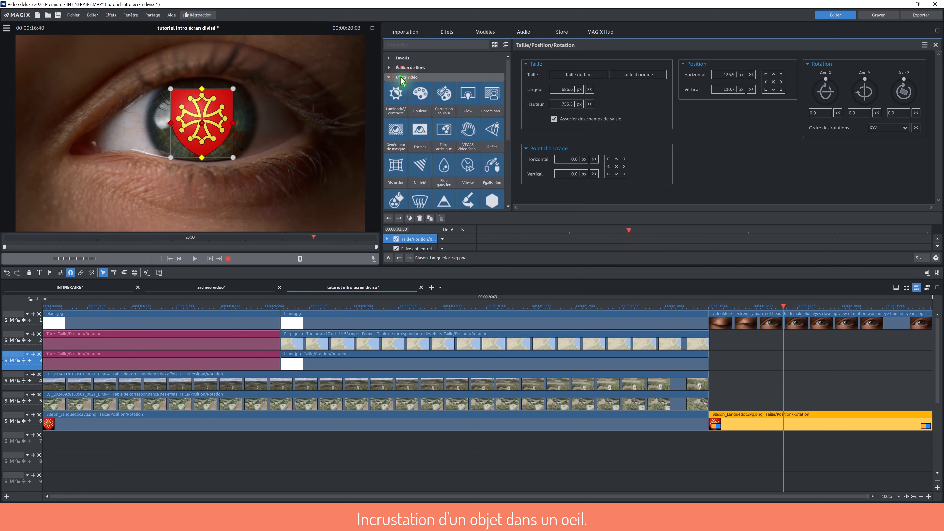
left_click(418, 144)
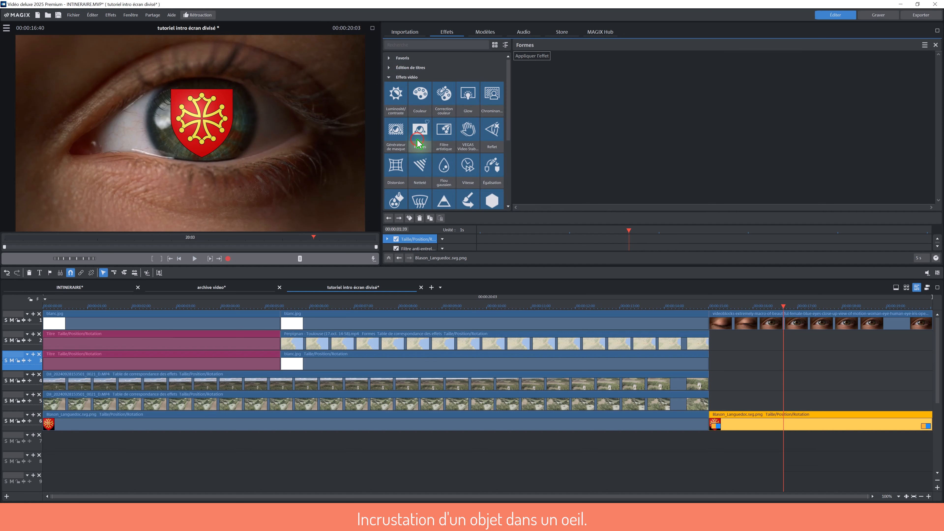
left_click(520, 57)
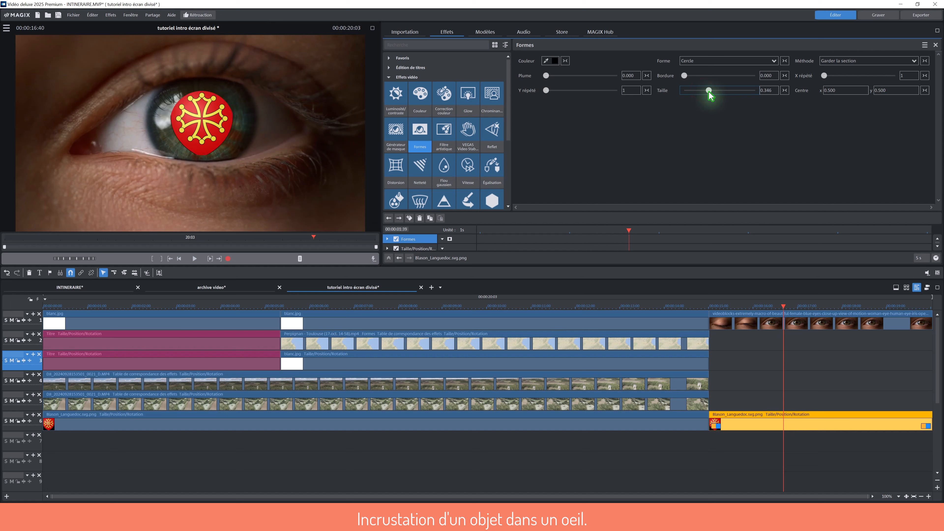
Fit the circular mask around the cross by setting its size to about 0.311 and its vertical centre to 0.555
left_click_drag(709, 93, 705, 91)
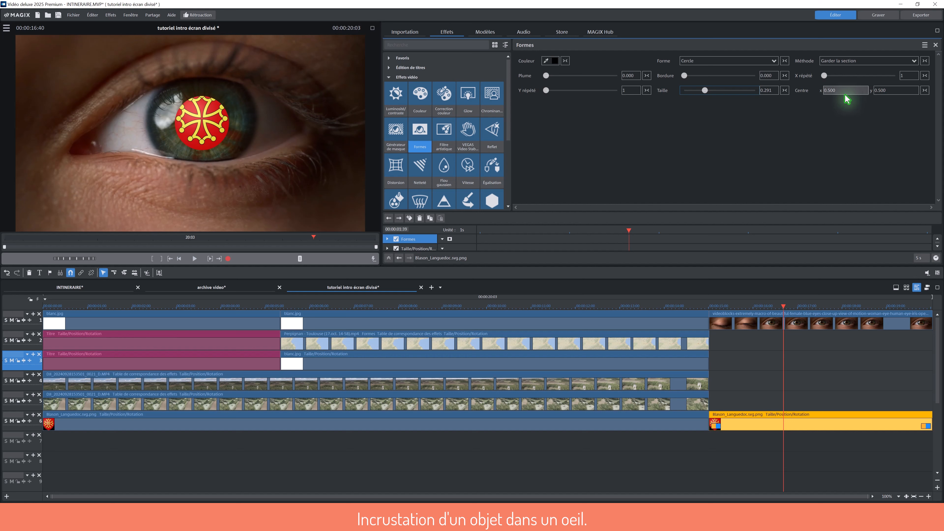
left_click(883, 92)
mouse_move(884, 98)
left_mouse_down()
mouse_move(884, 106)
mouse_move(884, 85)
left_mouse_up()
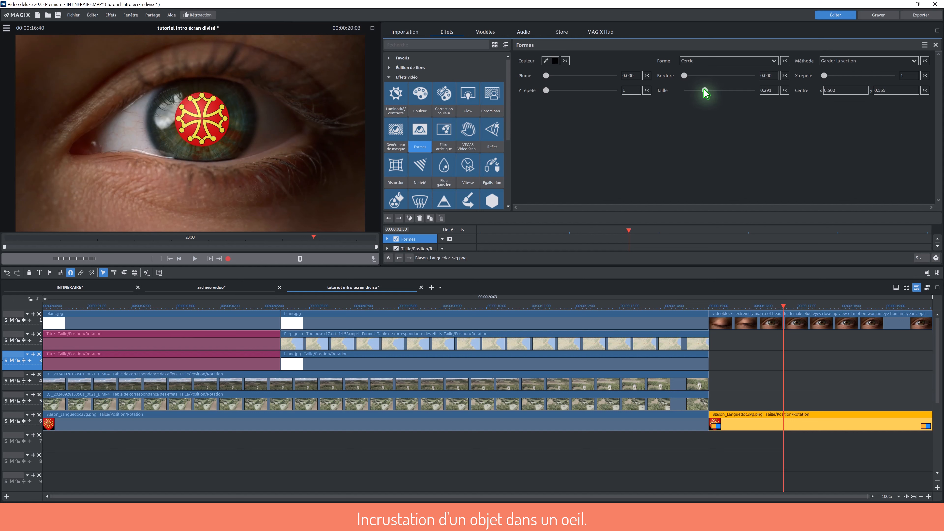
left_click_drag(705, 90, 707, 91)
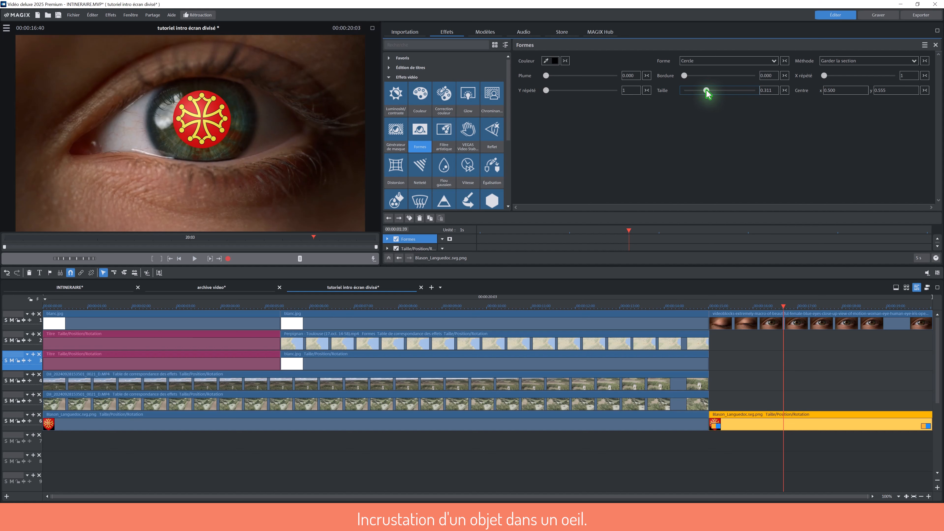
Check the mask in full-screen preview and fine-tune its centre to x 0.499 and y 0.562
left_click(372, 28)
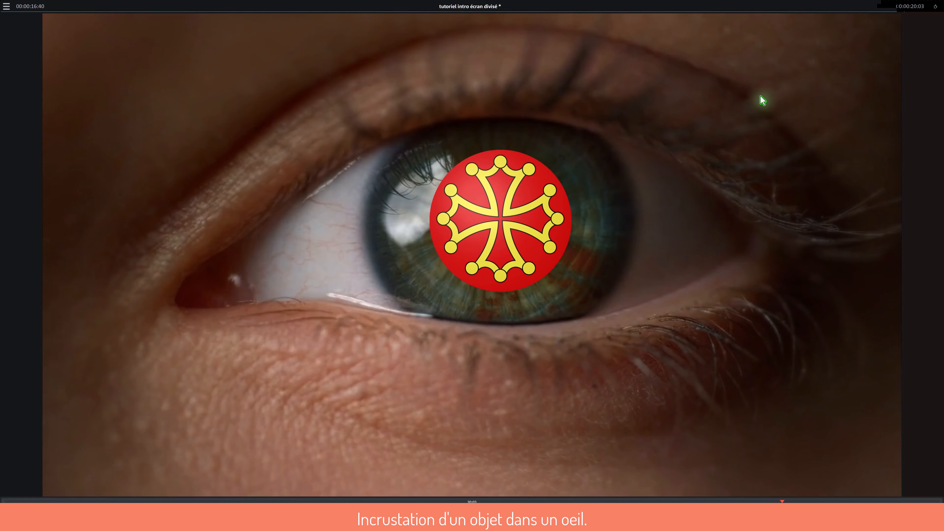
left_click(935, 7)
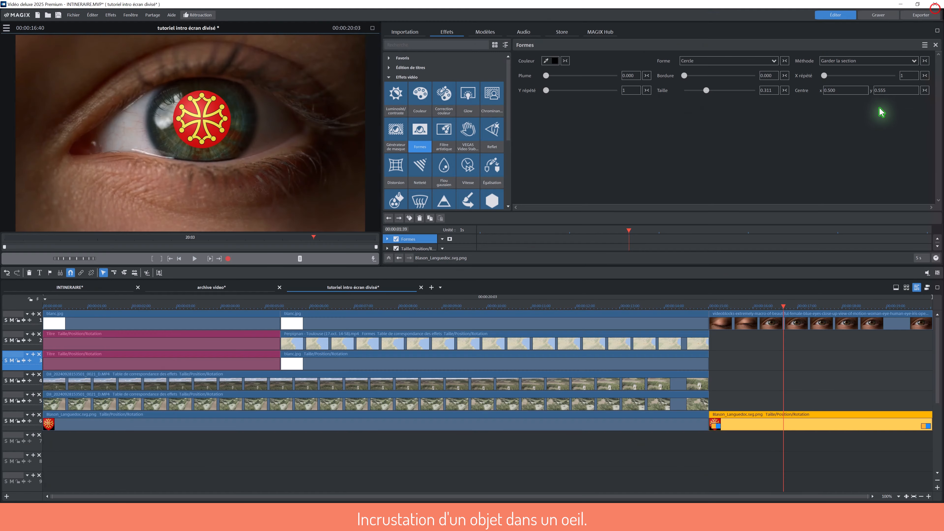
left_click(882, 91)
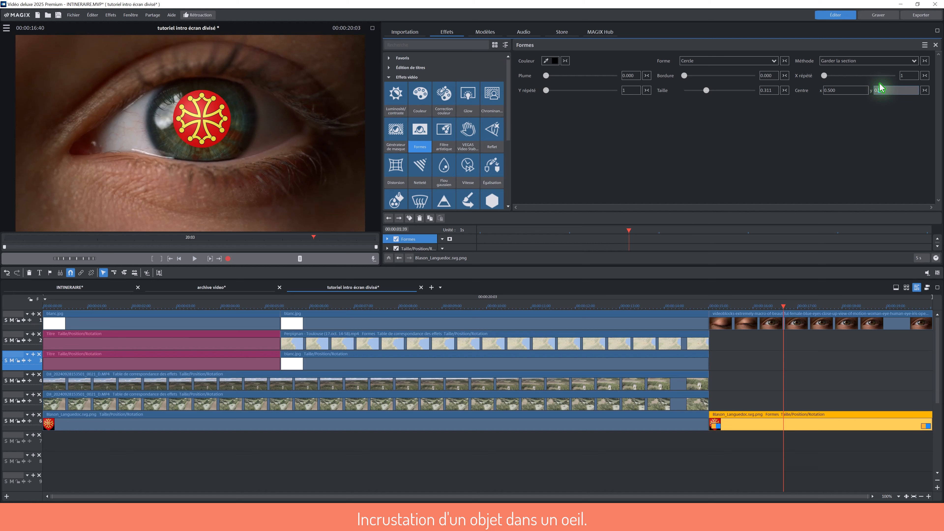
left_click(372, 27)
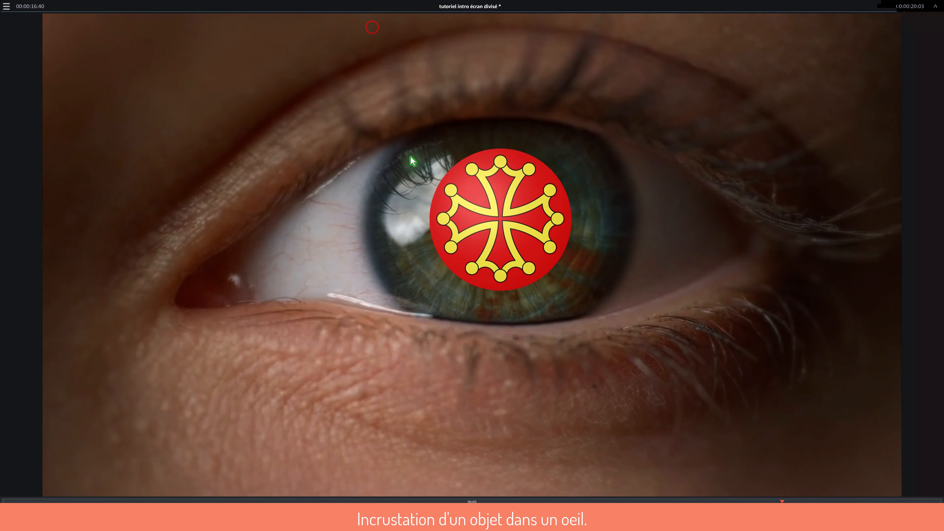
left_click(935, 6)
left_click(853, 90)
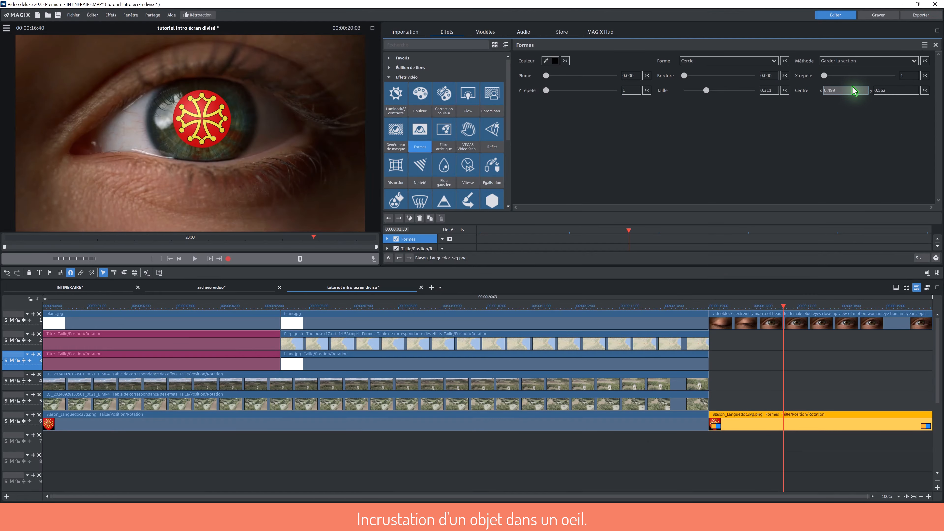
Set the circular mask's horizontal centre to 0.497, soften its edge with a Plume of 0.938 and check it in full-screen preview
left_click(566, 471)
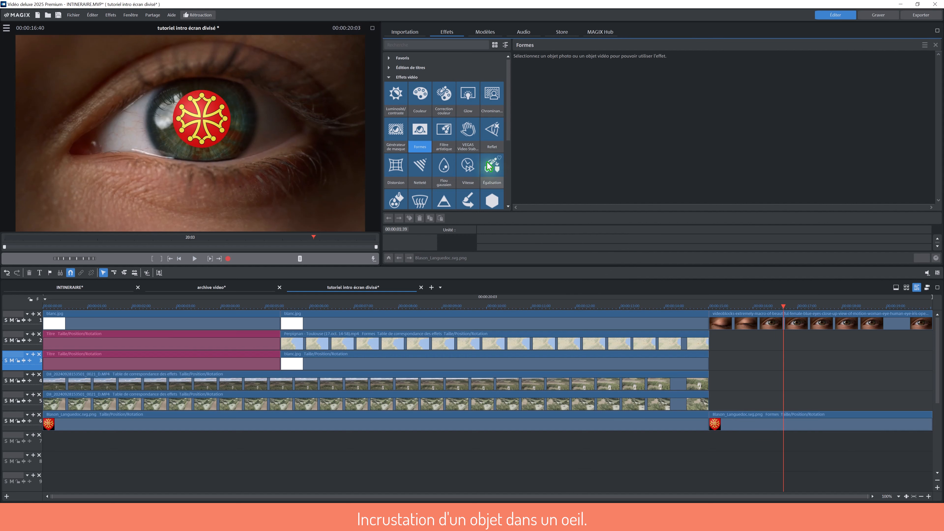
left_click(776, 418)
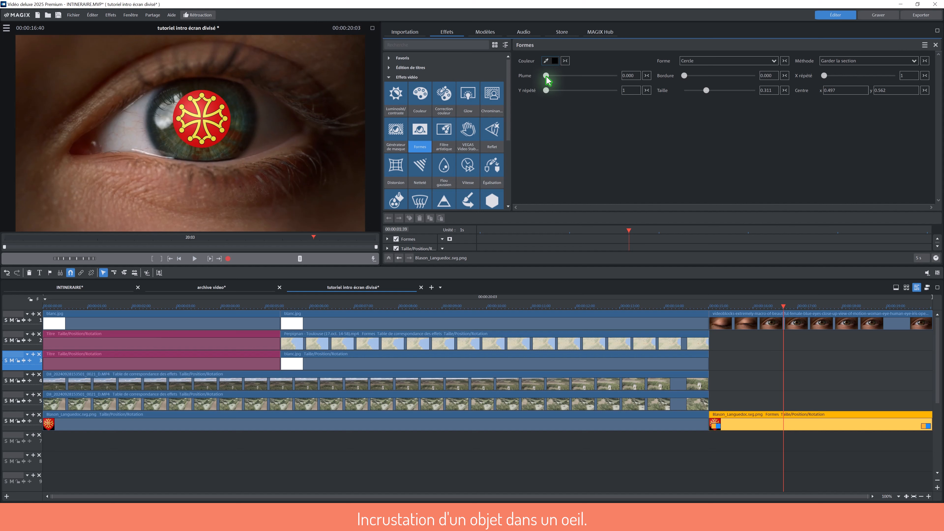
left_click_drag(546, 77, 546, 78)
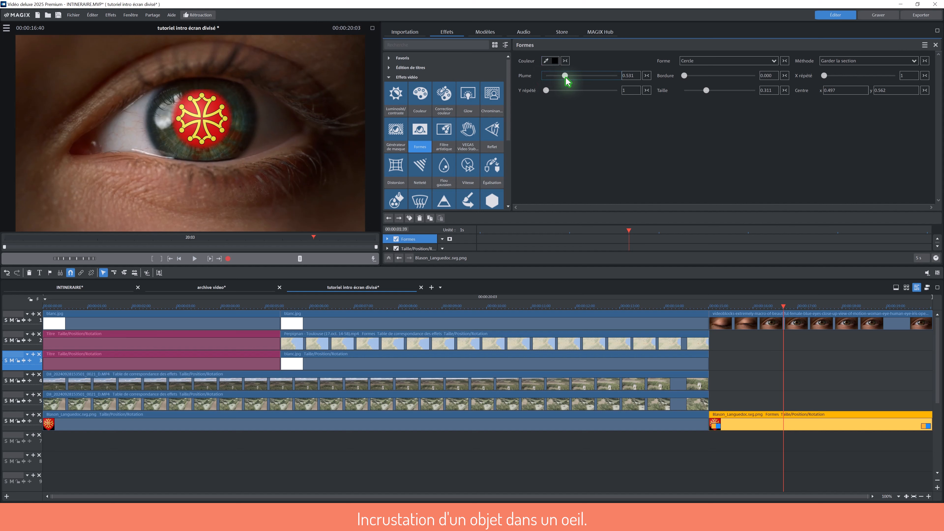
left_click_drag(579, 83, 587, 84)
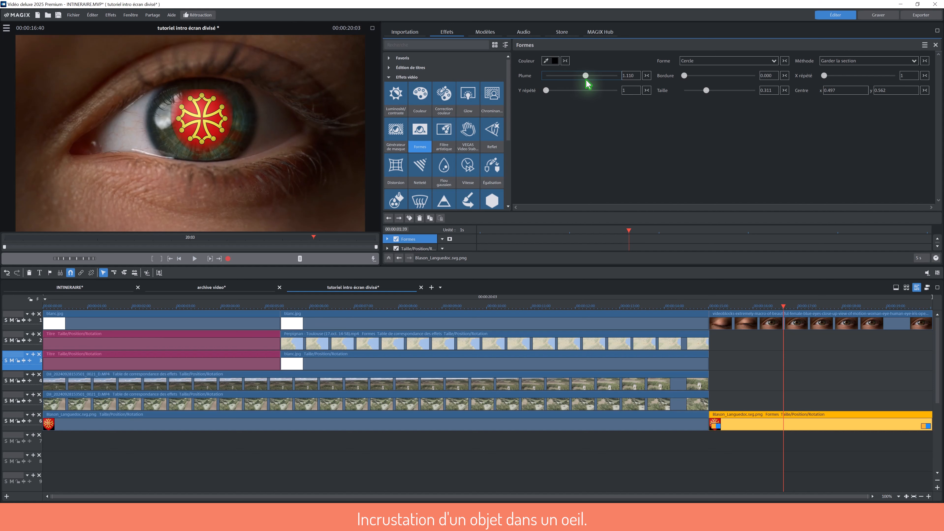
left_click(372, 27)
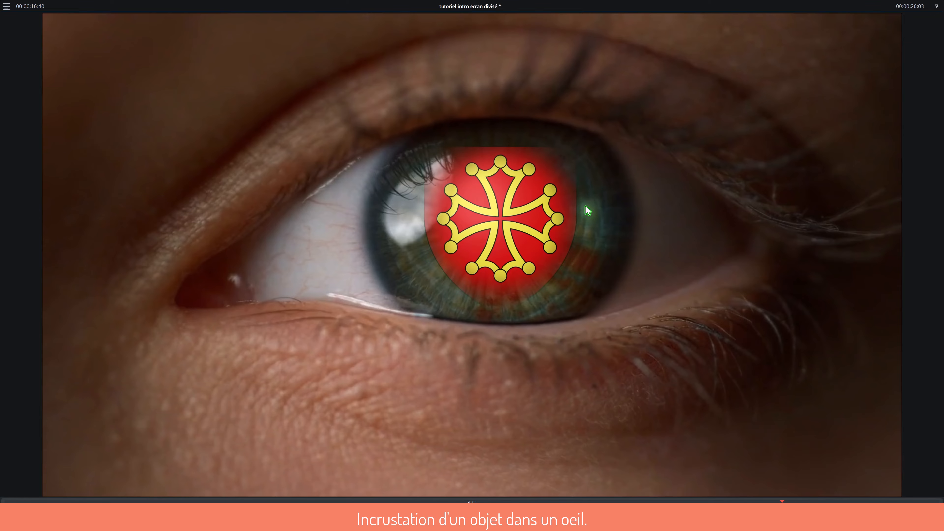
left_click(937, 7)
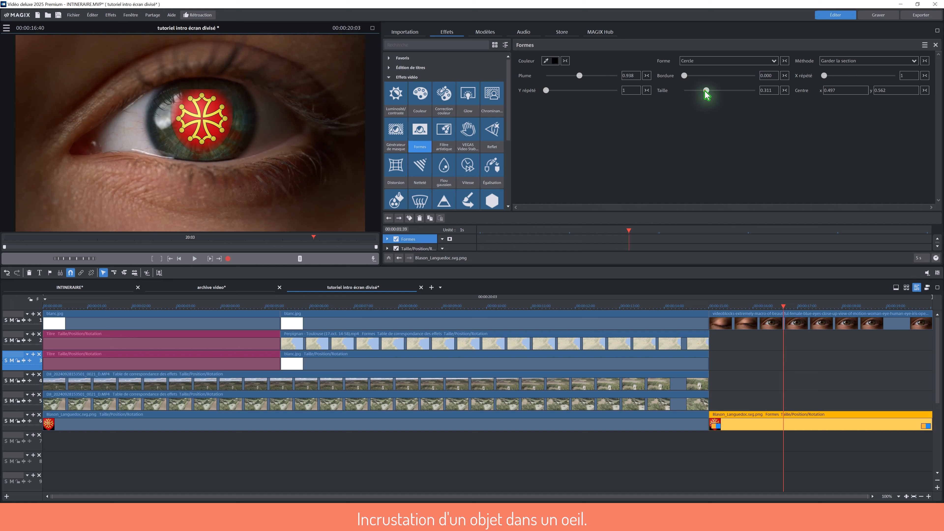
Tighten the circular mask around the cross with a Taille of 0.266 and a Plume of 0.566, checking each change in full-screen preview
left_click_drag(704, 90, 703, 92)
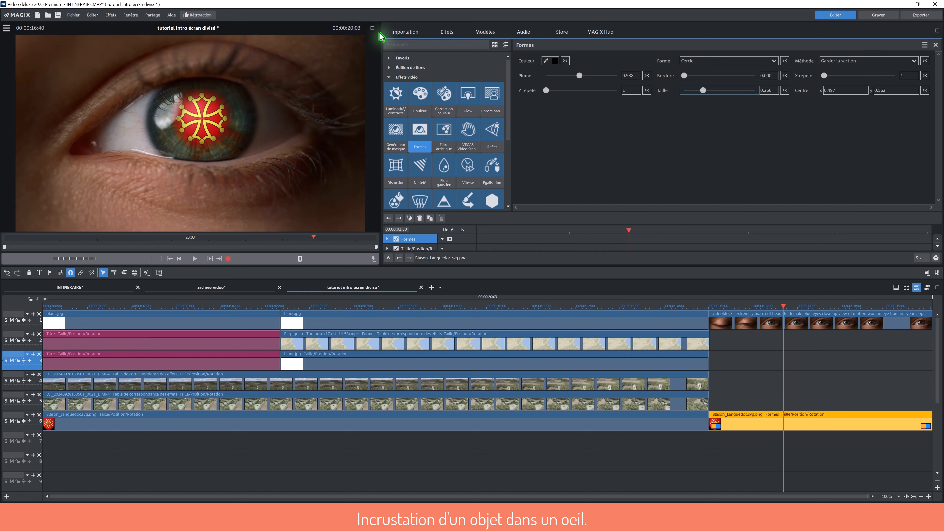
left_click(373, 28)
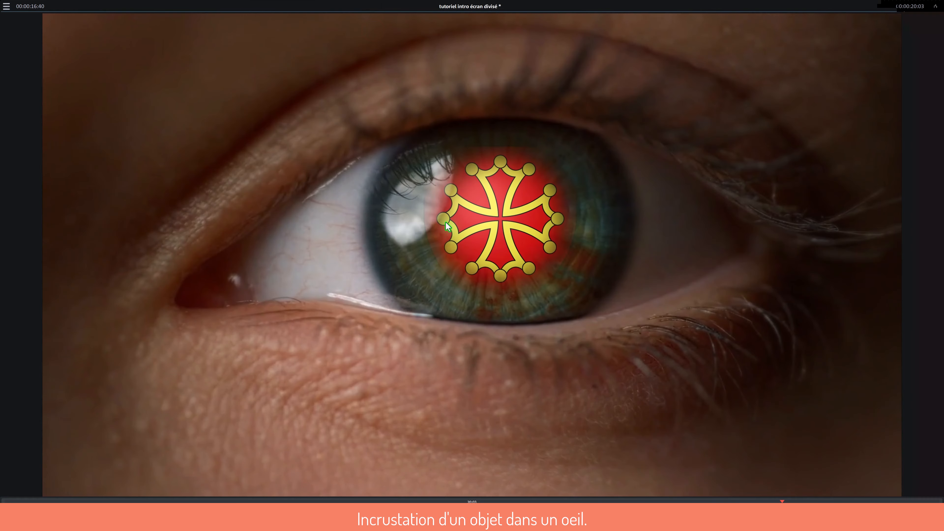
left_click(935, 7)
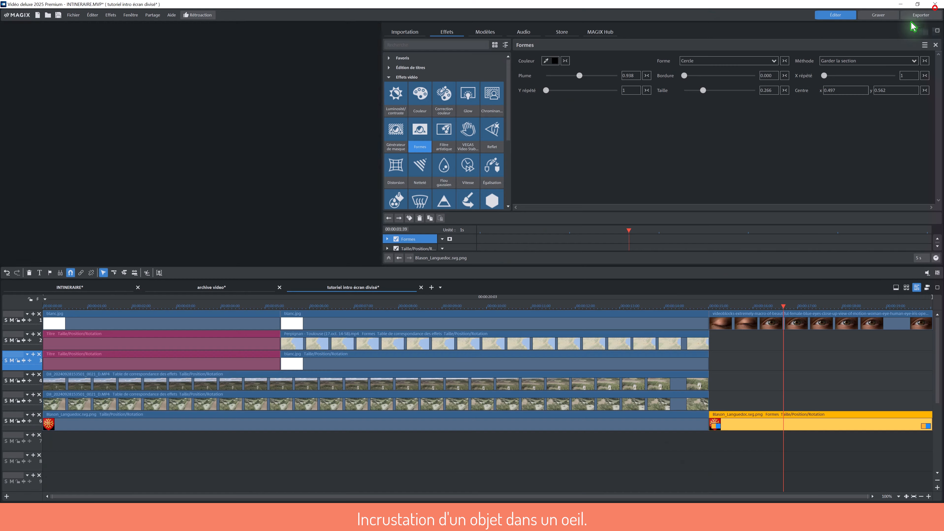
left_click_drag(578, 75, 573, 77)
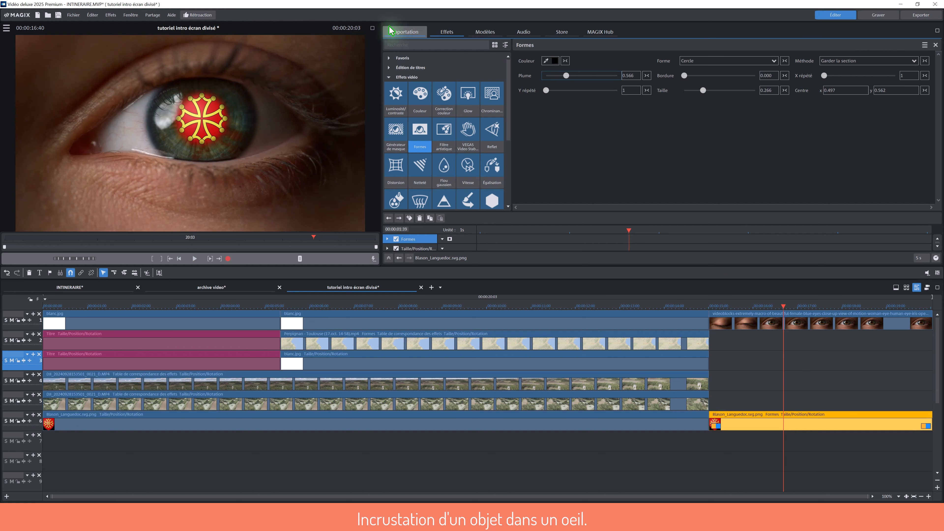
left_click(372, 28)
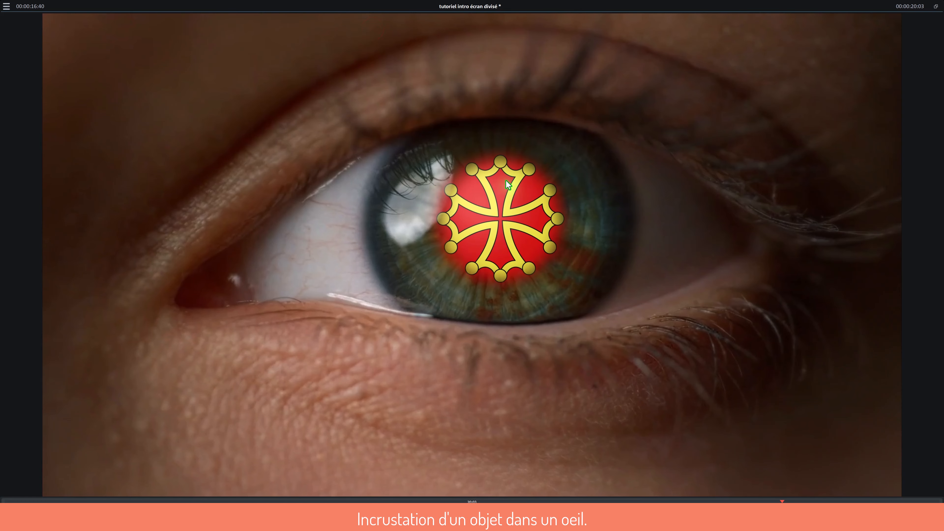
left_click(936, 7)
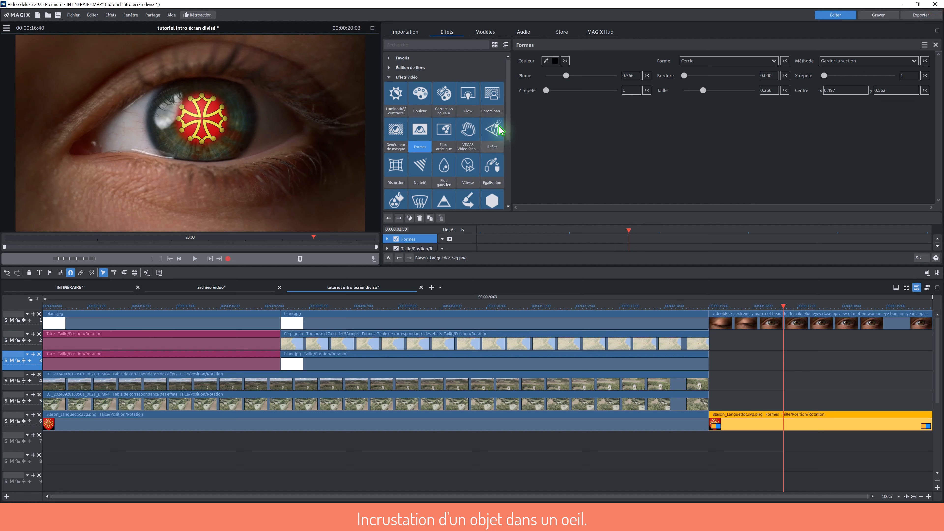
Make the coat of arms over the eye semi-transparent with a chroma key Niveau vidéo of 45.0 and check it in full-screen preview
left_click(495, 111)
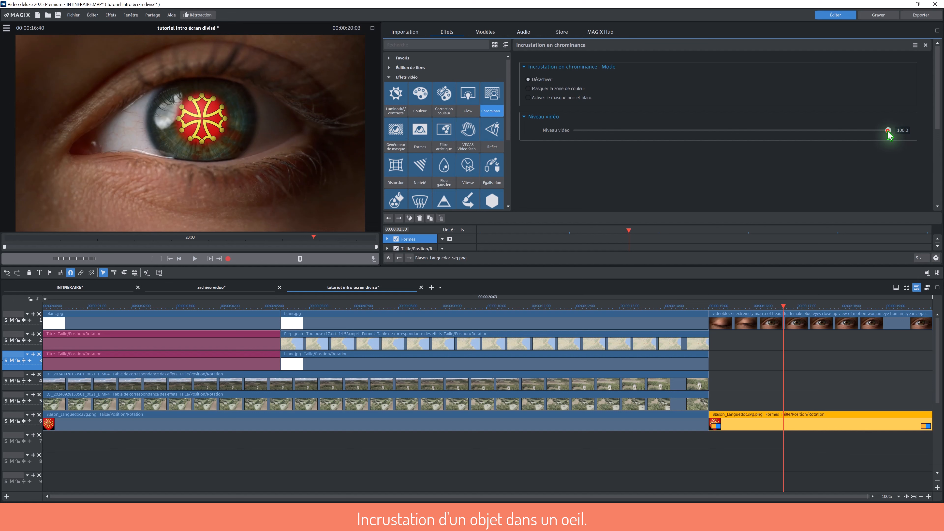
left_click_drag(888, 132, 720, 156)
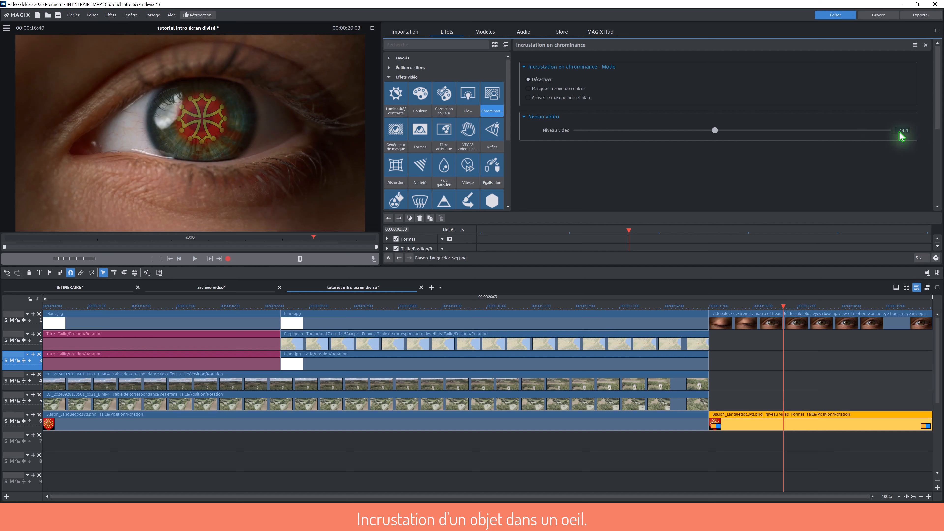
mouse_move(709, 130)
left_mouse_down()
mouse_move(699, 134)
mouse_move(715, 135)
left_mouse_up()
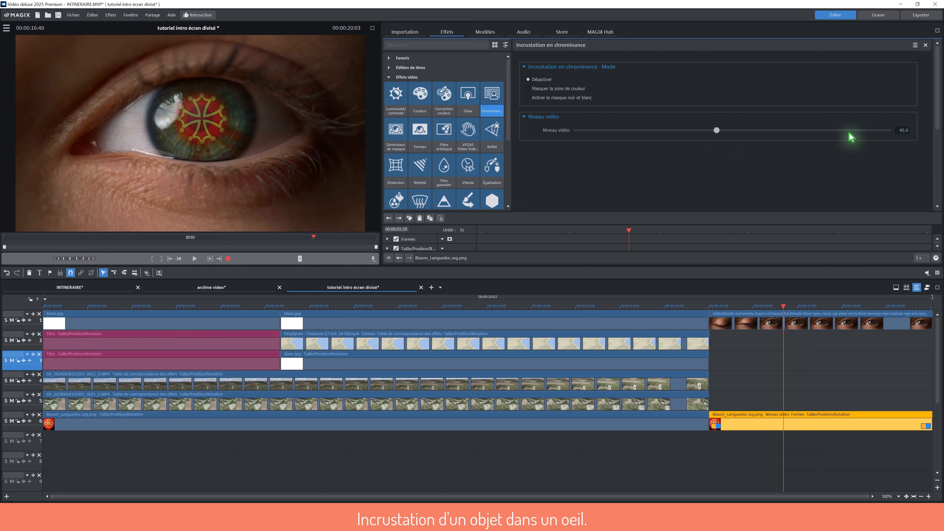
left_click(920, 496)
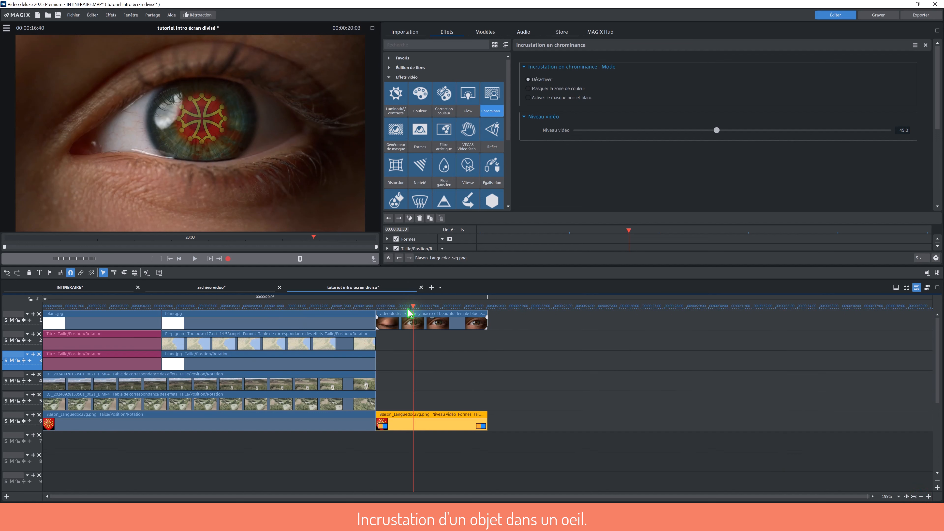
left_click(371, 28)
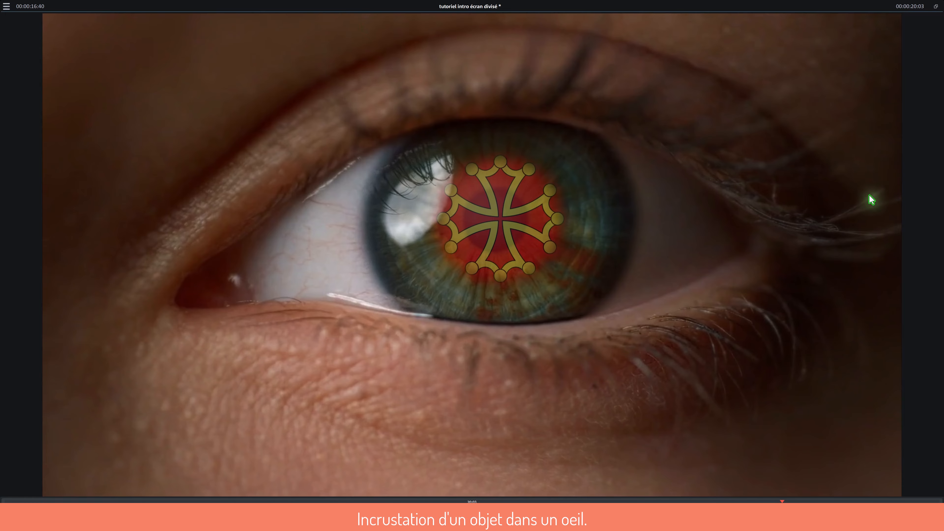
left_click(935, 6)
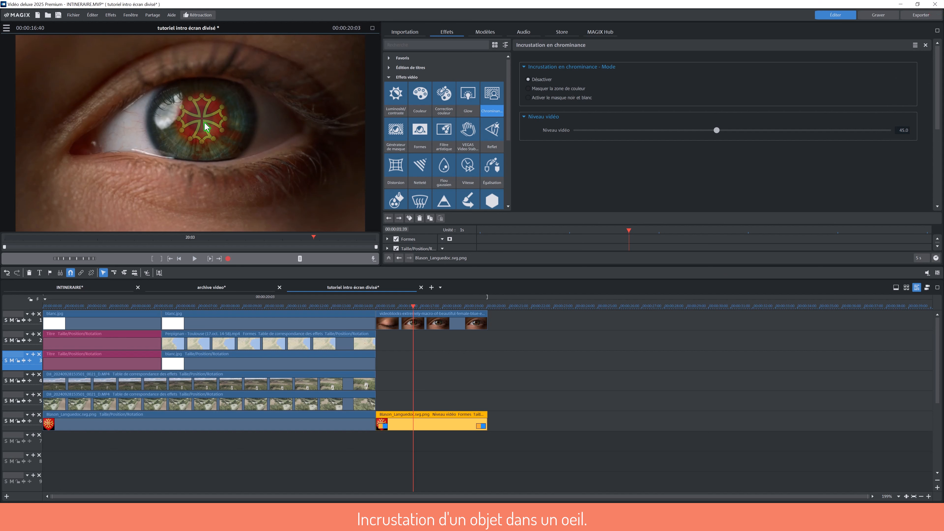
Place layer mask 42 from the Masques de calques image objects on track 2 near the start of the eye clip
left_click(423, 414)
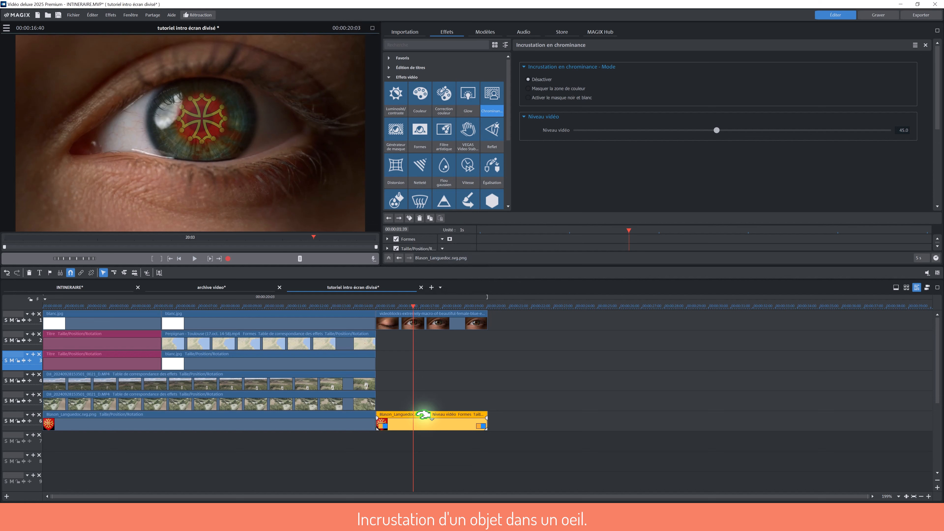
left_click_drag(413, 305, 379, 305)
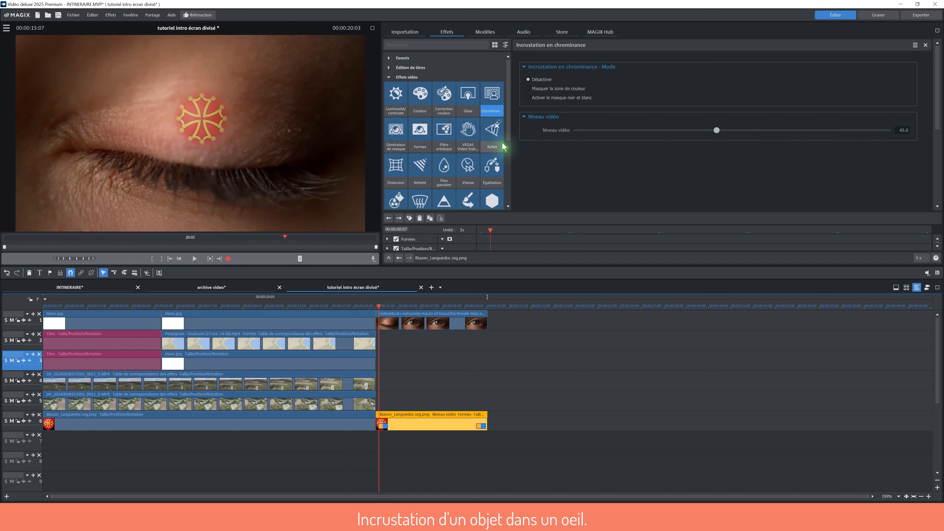
left_click(491, 32)
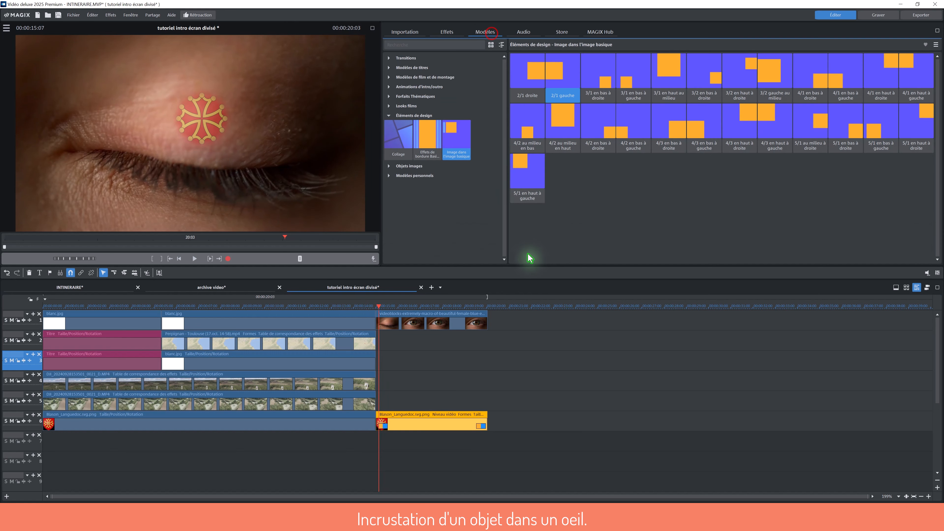
left_click(389, 116)
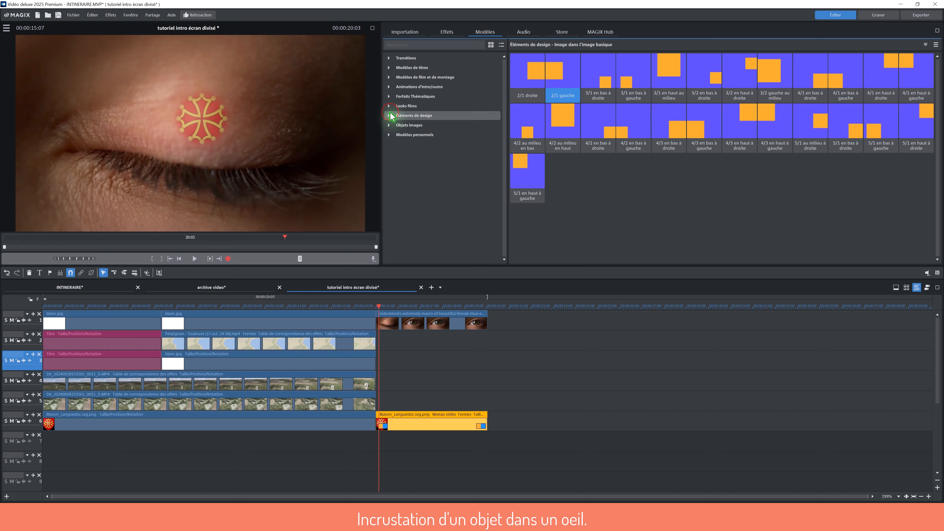
left_click(403, 125)
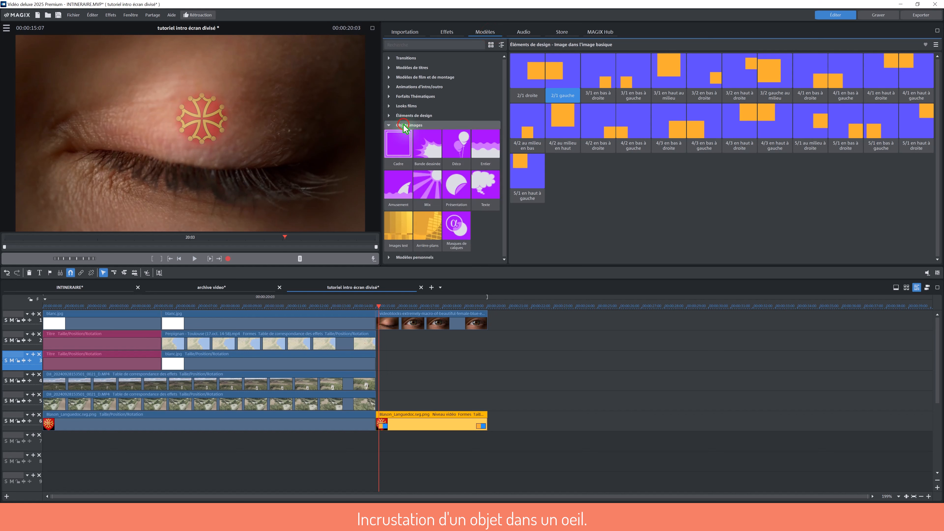
left_click(461, 233)
scroll(624, 215, "down", 1)
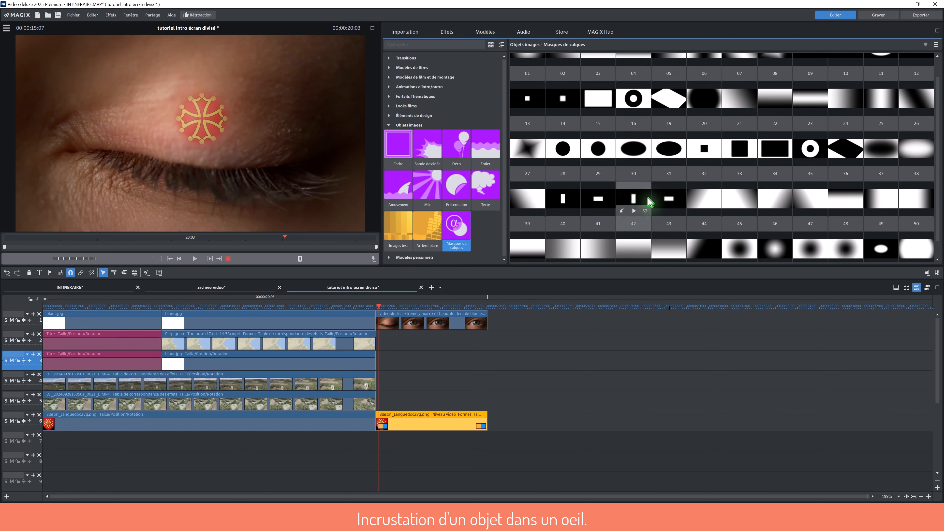
left_click_drag(631, 199, 422, 342)
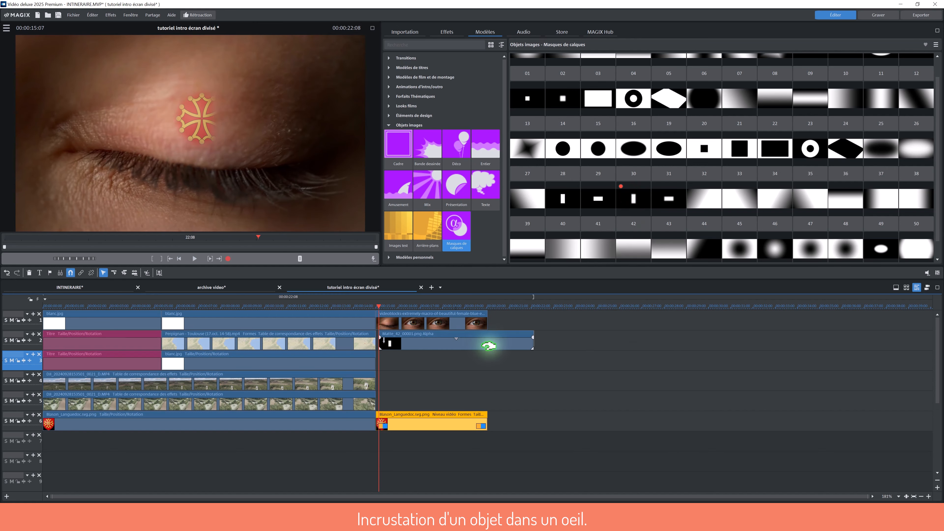
Trim both ends of the layer mask on track 2 to match the eye clip's start and end
left_click(535, 343)
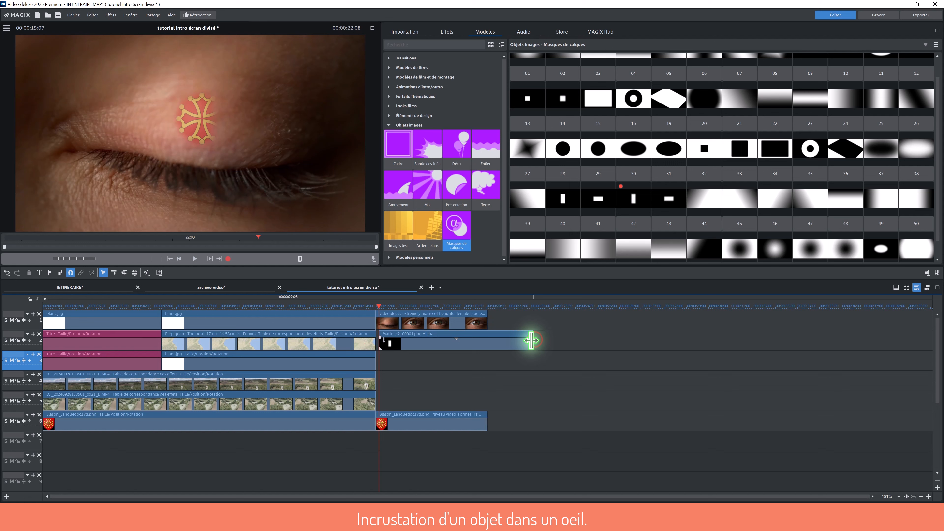
left_click_drag(532, 340, 487, 341)
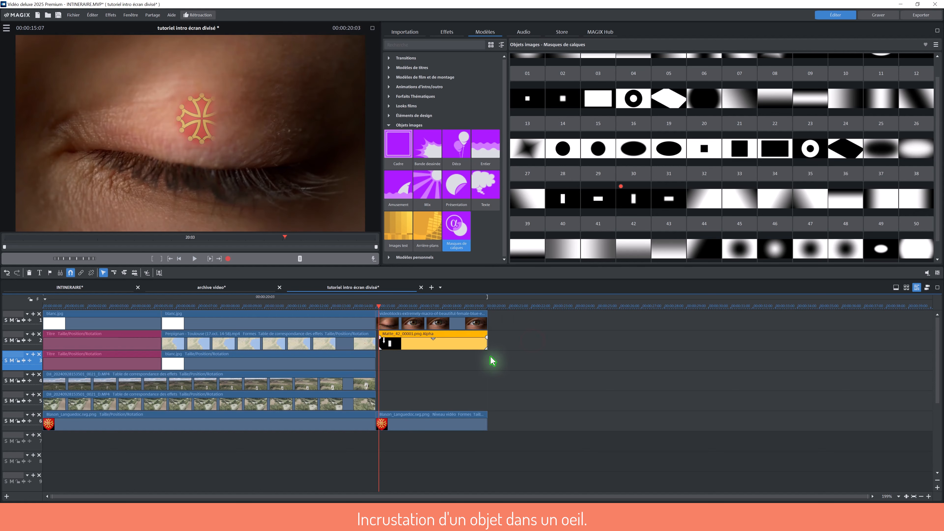
left_click_drag(379, 341, 376, 341)
Play the masked eye sequence in full-screen preview to examine how the mask covers the emblem
left_click(372, 27)
key("space")
key("space")
left_click(935, 6)
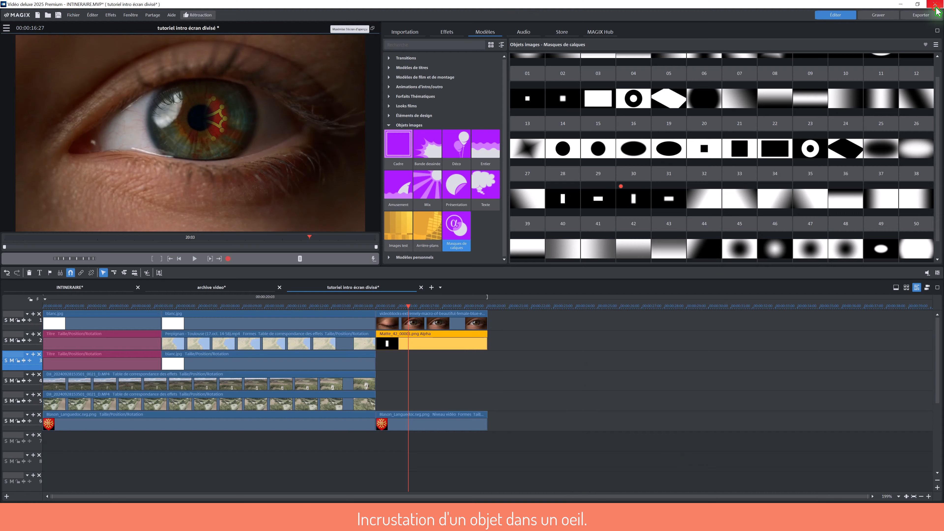
Apply the Taille/Position/Rotation effect to the layer mask on track 2, with the preview image reduced to 50%
left_click(458, 341)
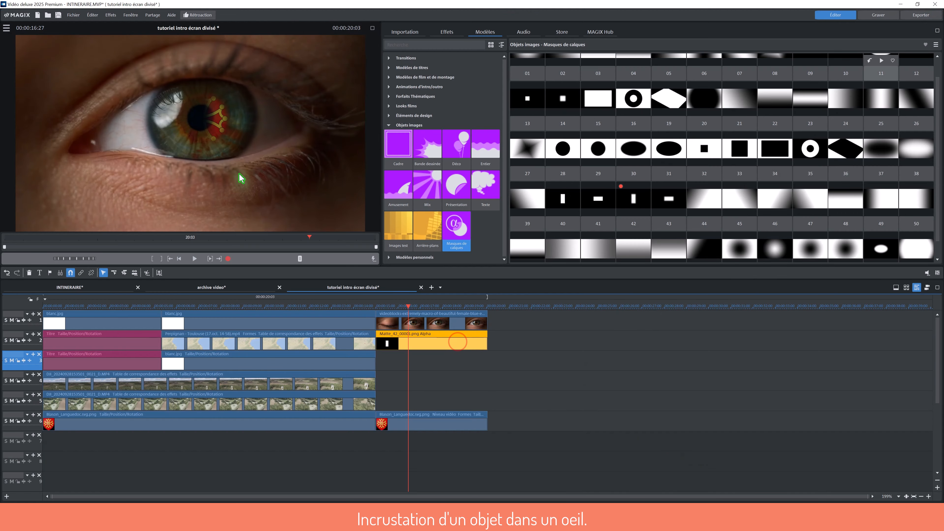
left_click(7, 28)
left_click(8, 113)
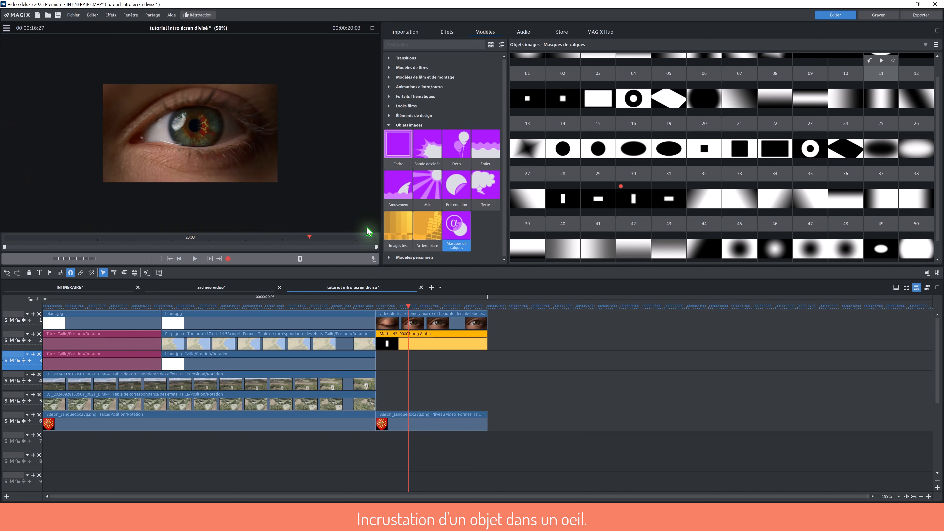
left_click(445, 33)
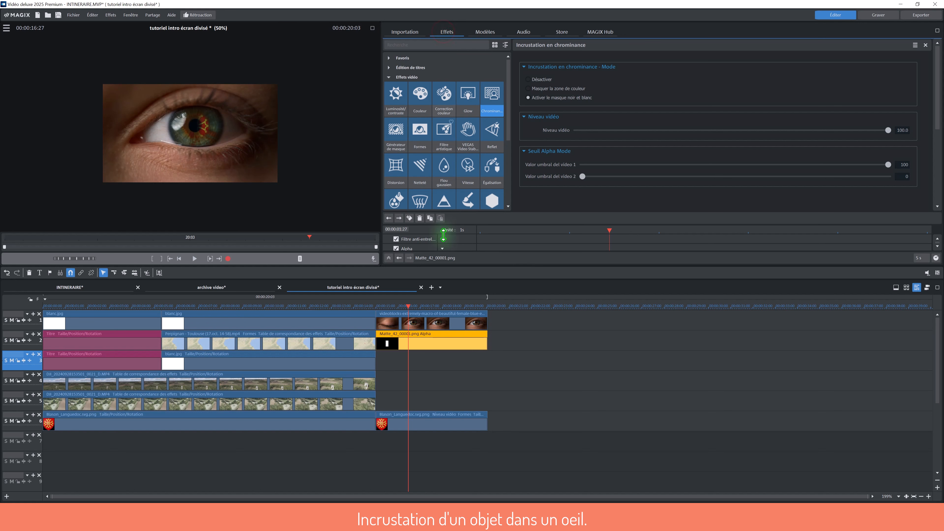
left_click(504, 46)
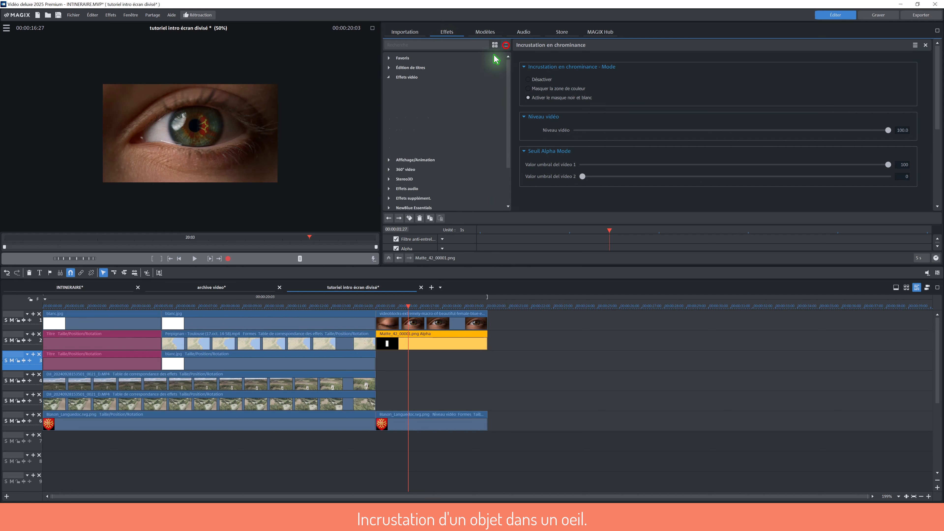
left_click(421, 89)
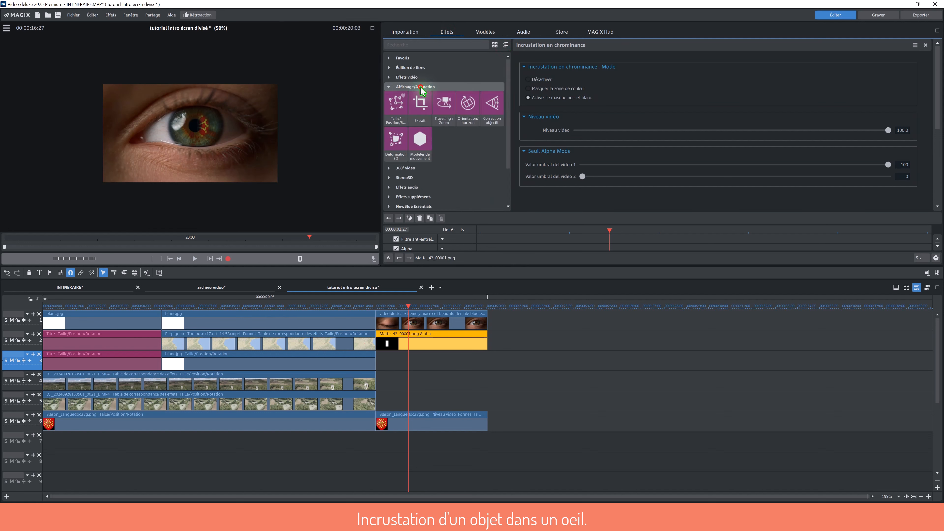
left_click(395, 114)
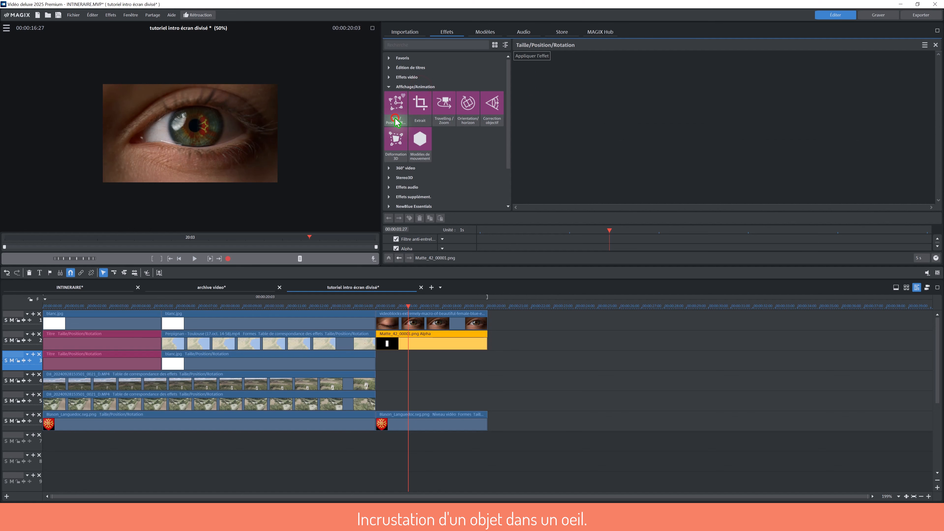
left_click(535, 57)
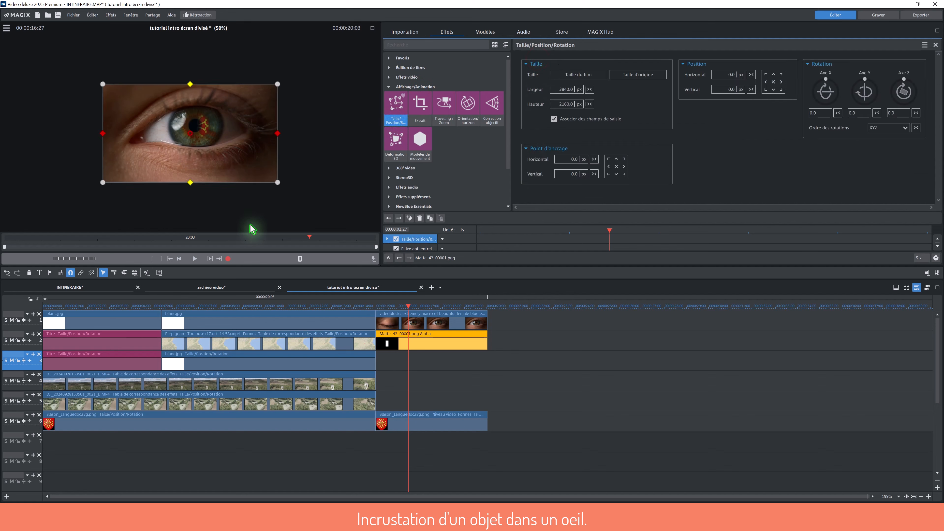
Enlarge the layer mask to 7296 × 4104 px and move it to horizontal 112 px, vertical 680.2 px
left_click_drag(103, 182, 24, 227)
left_click_drag(187, 146, 194, 146)
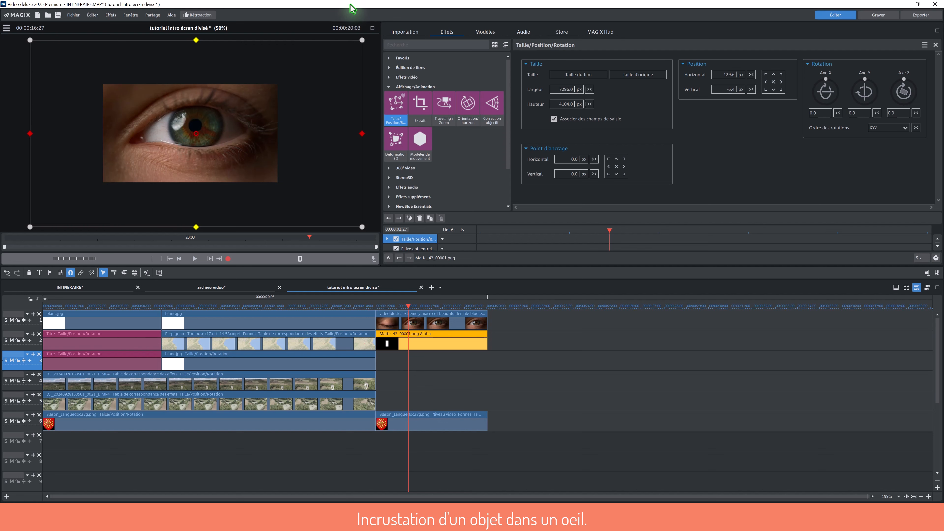
left_click(371, 28)
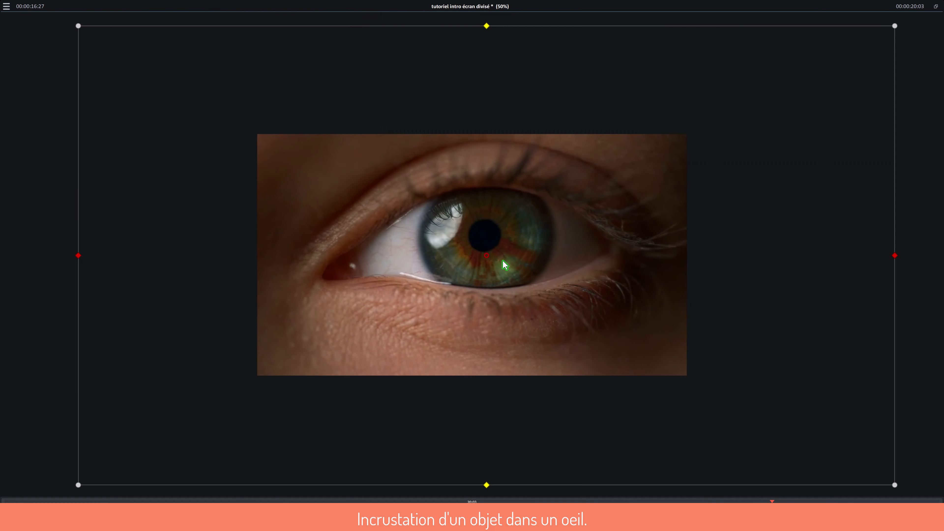
left_click_drag(503, 260, 500, 184)
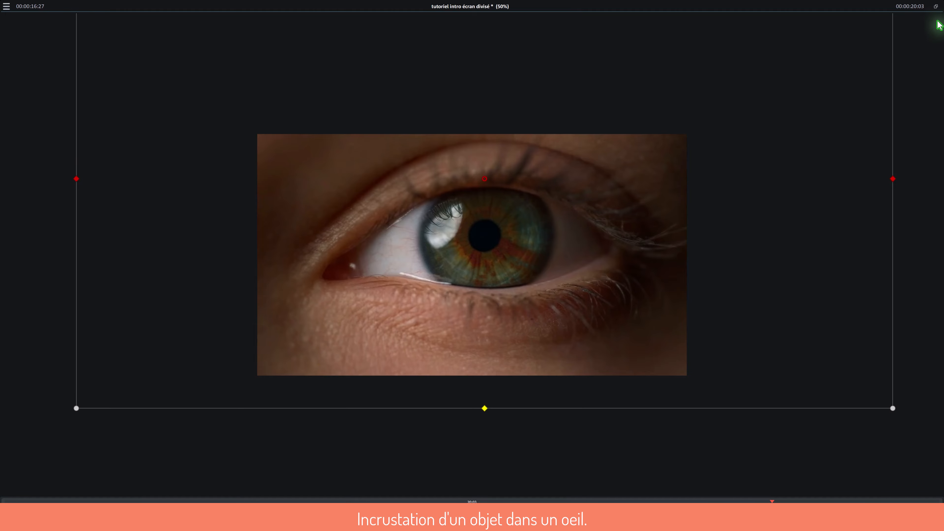
left_click(935, 8)
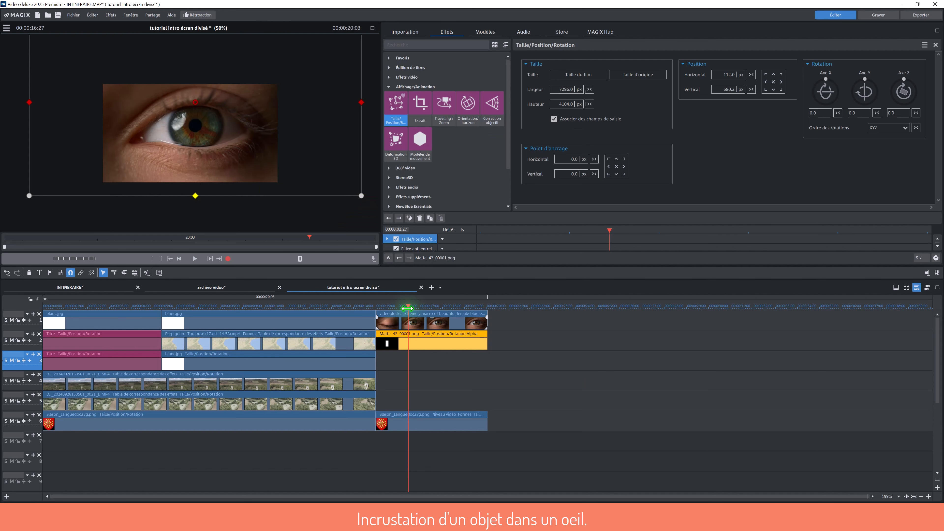
Keyframe the layer mask at the eye clip's start and raise its vertical position to 882.2 px at 00:00:15:36
left_click_drag(407, 309, 379, 310)
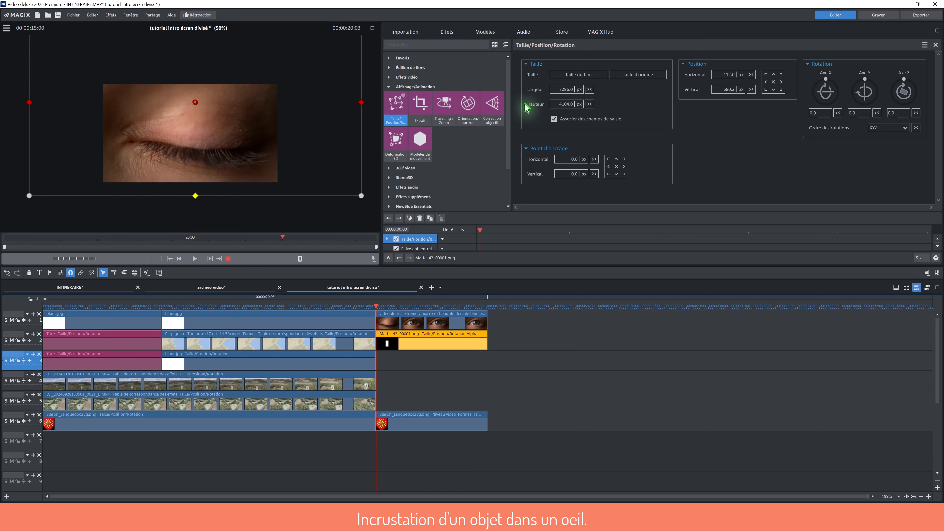
left_click(411, 219)
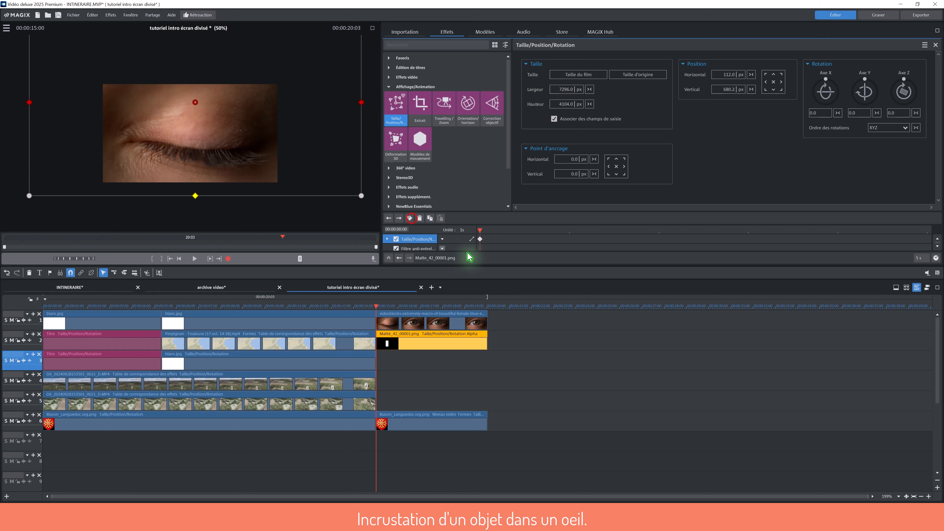
left_click_drag(480, 230, 509, 230)
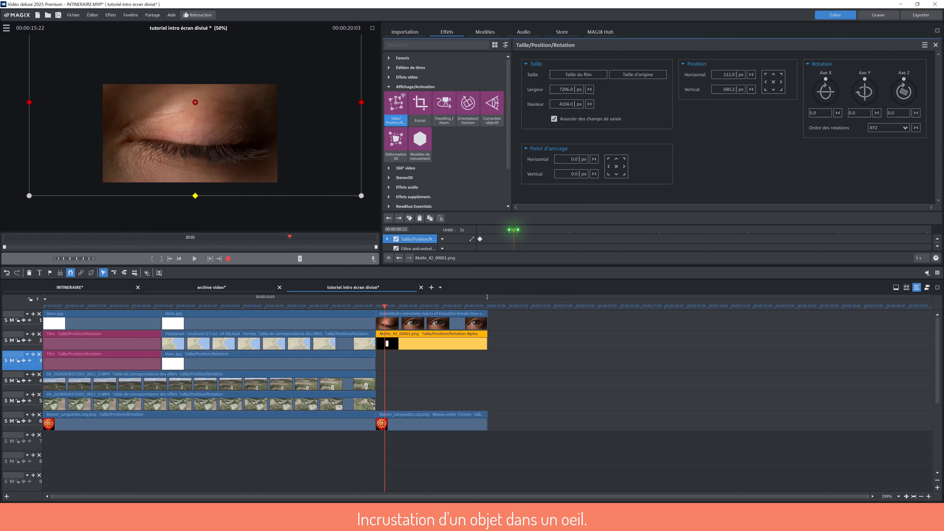
mouse_move(70, 259)
left_mouse_down()
mouse_move(85, 259)
mouse_move(74, 258)
left_mouse_up()
left_click_drag(82, 256, 93, 257)
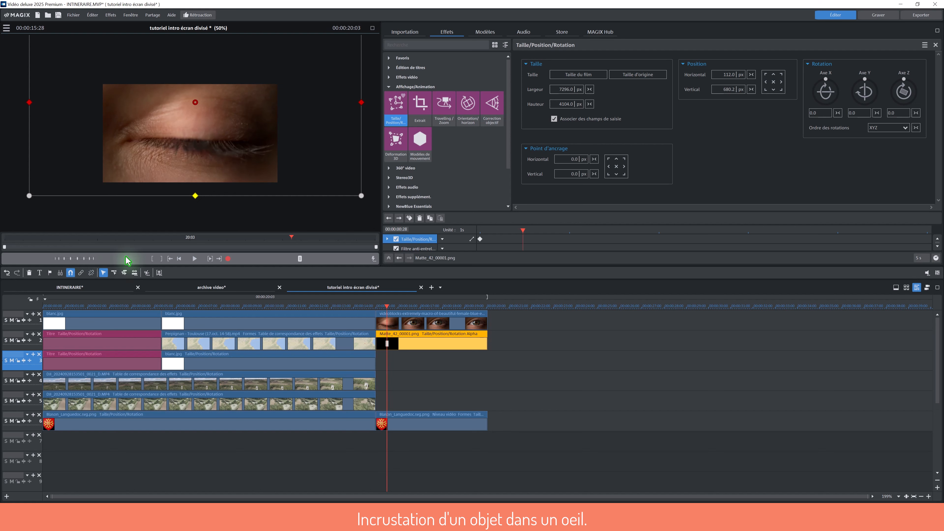
left_click(6, 29)
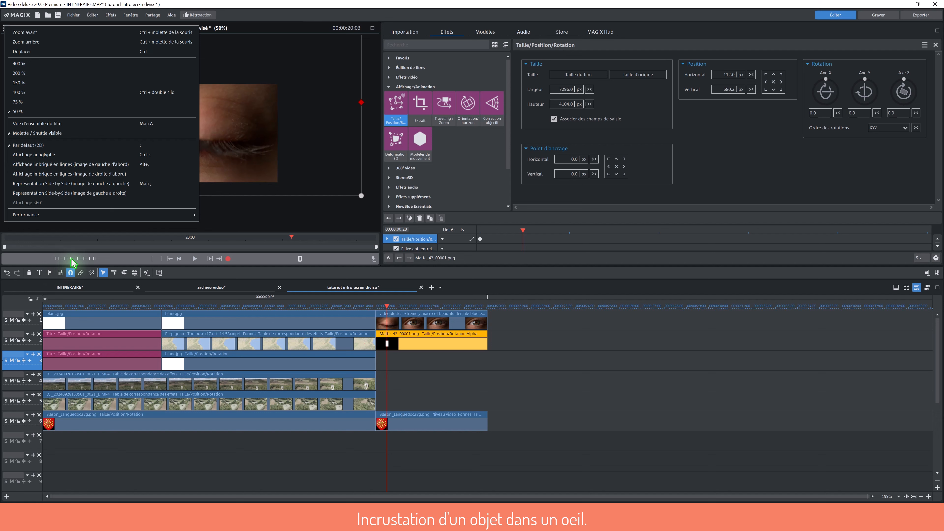
left_click(115, 255)
left_click_drag(67, 264, 92, 262)
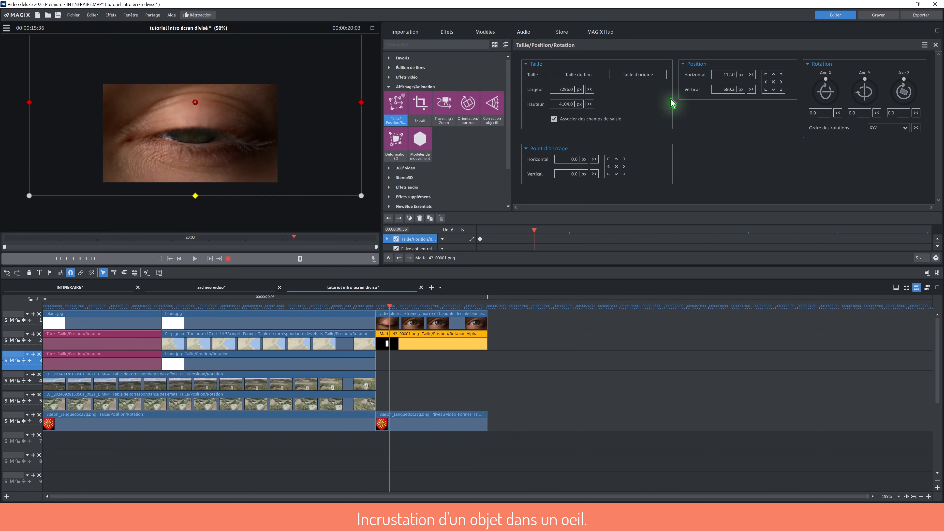
left_click(723, 91)
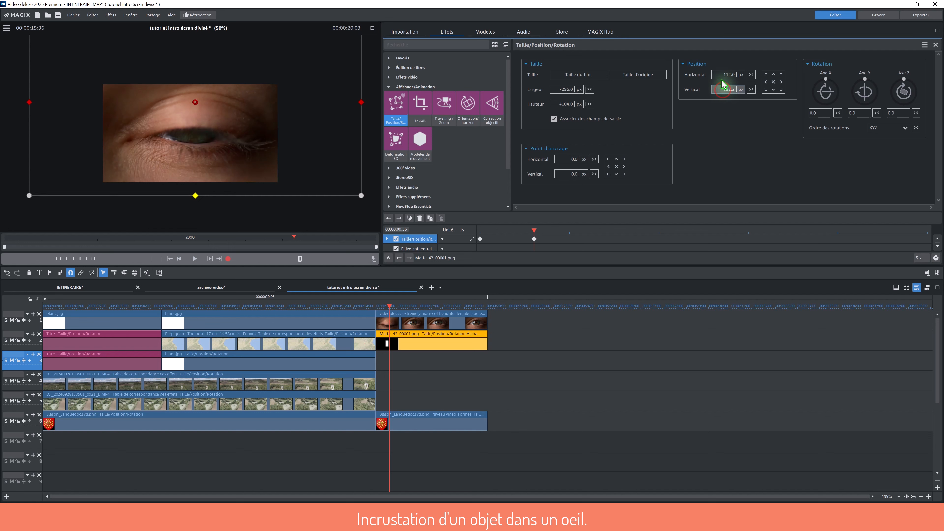
left_click_drag(722, 83, 715, 16)
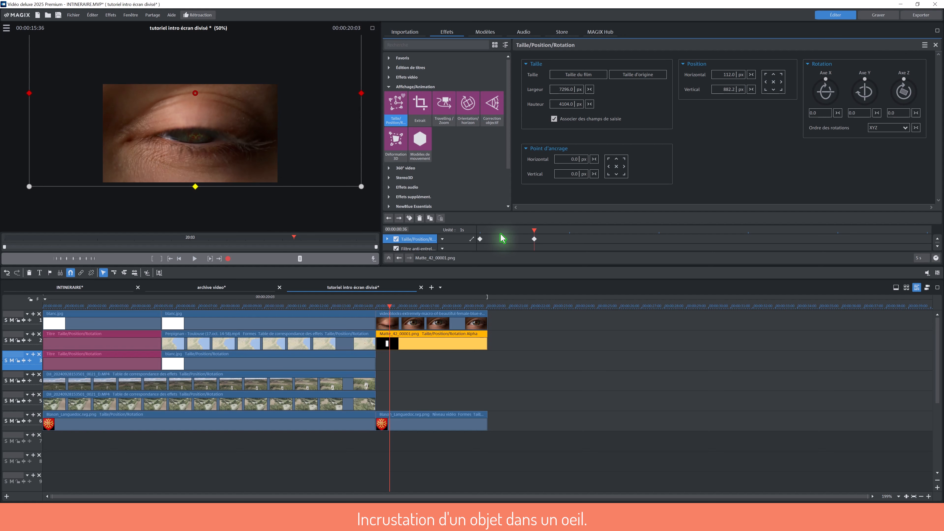
Raise the layer mask's vertical position to 1473.5 px at 00:00:16:12 and check the emblem in the full-size preview
left_click_drag(534, 228, 597, 226)
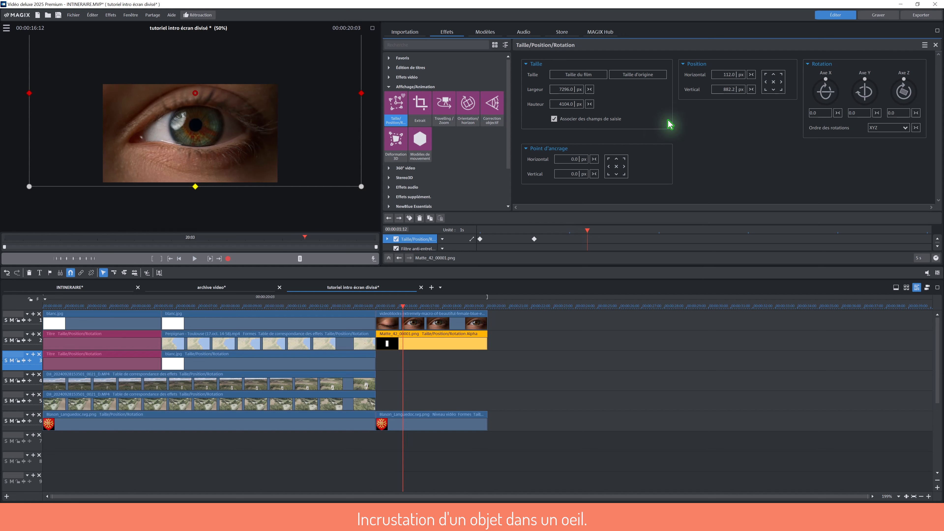
left_click_drag(731, 92, 701, 4)
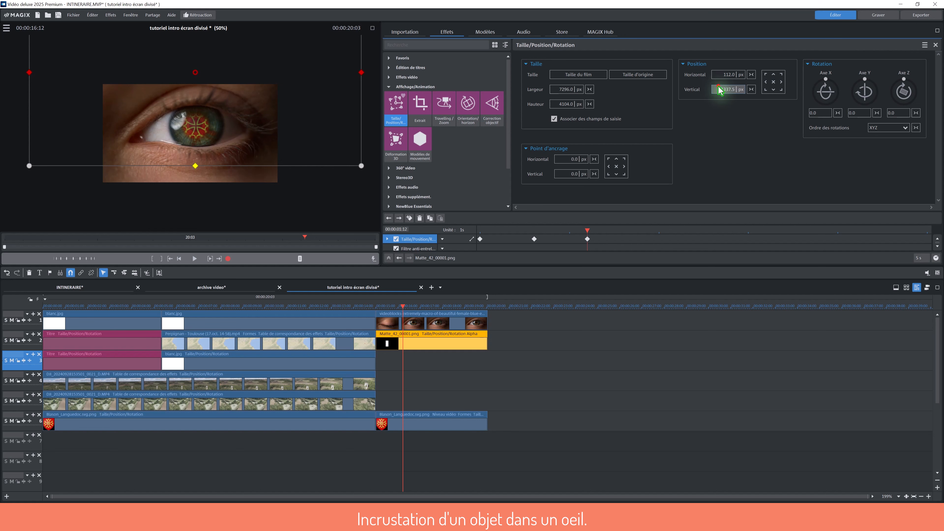
left_click_drag(717, 82, 714, 43)
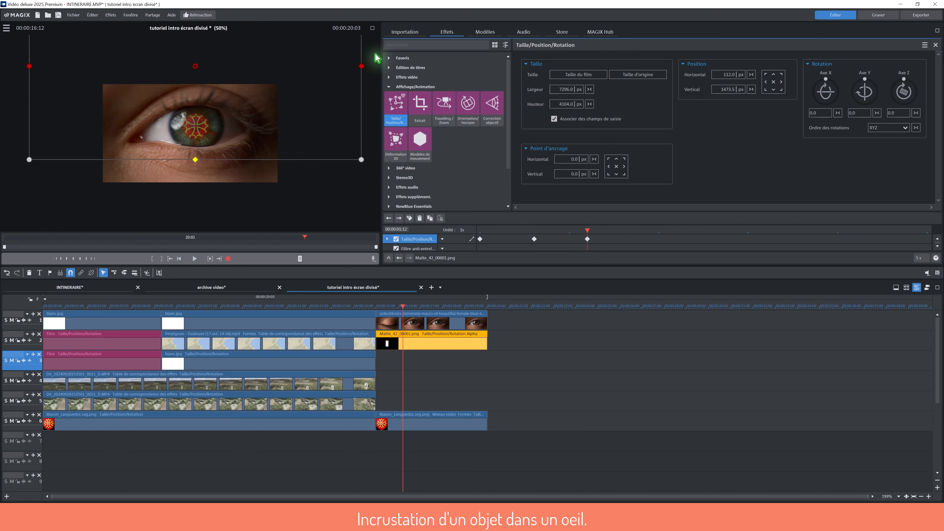
left_click(371, 29)
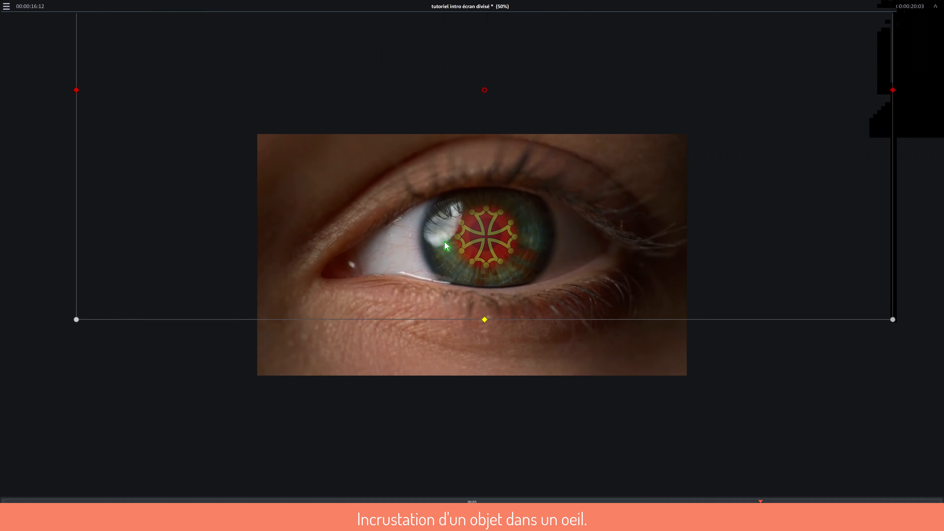
left_click(935, 7)
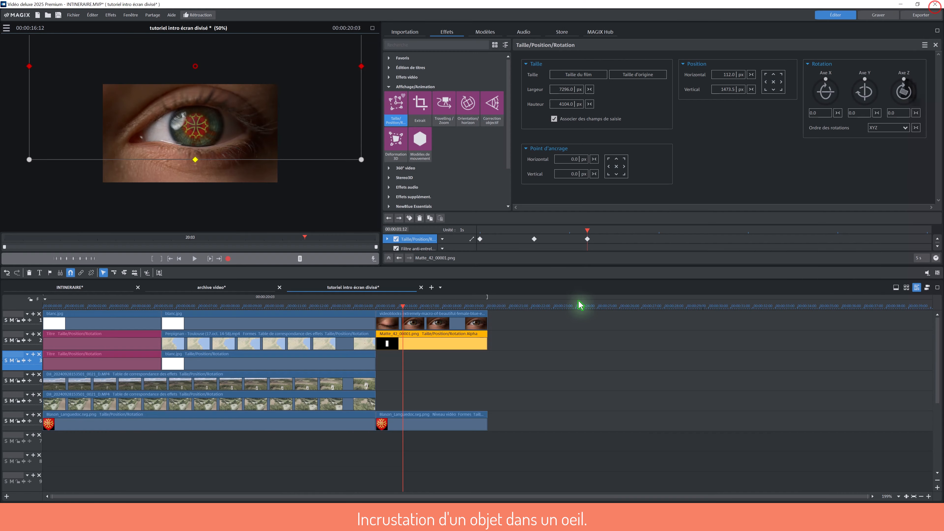
Play the animated mask from the start of the eye clip to examine how the emblem is uncovered
left_click_drag(587, 230, 483, 238)
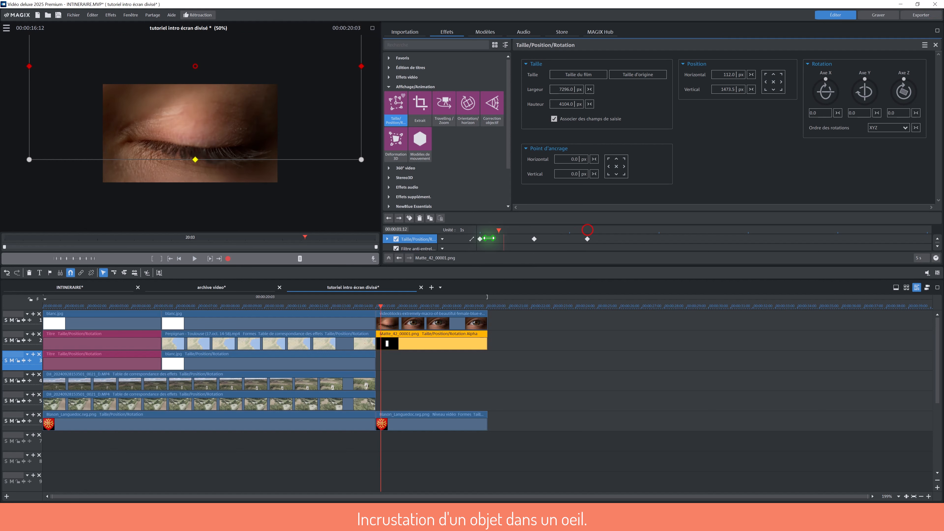
left_click(580, 385)
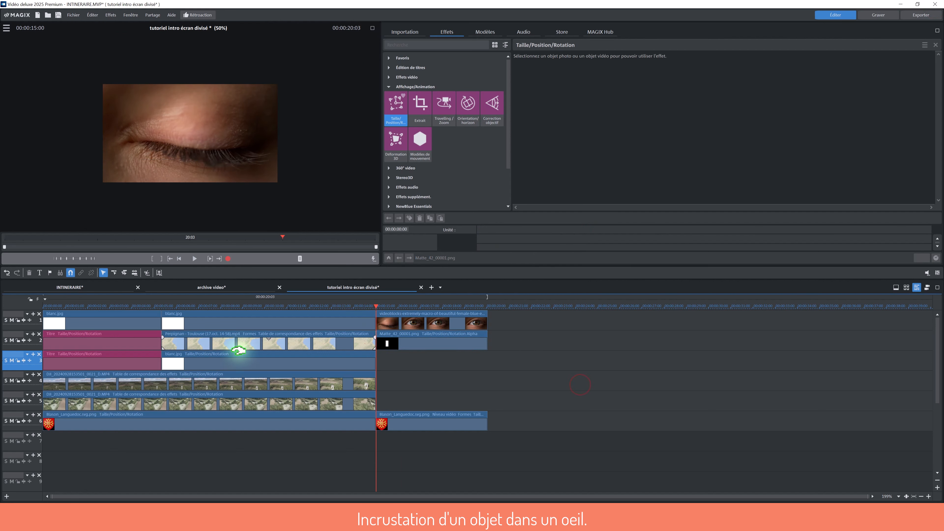
left_click(190, 260)
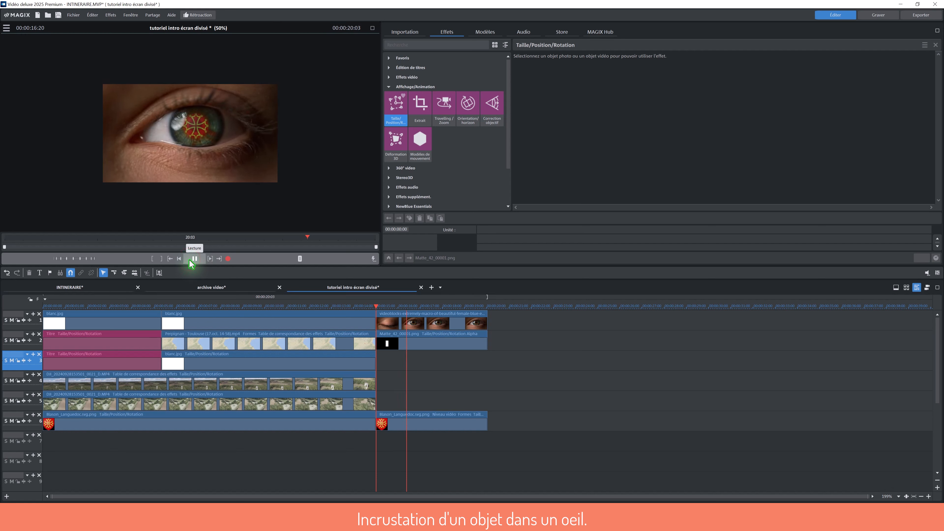
left_click(191, 263)
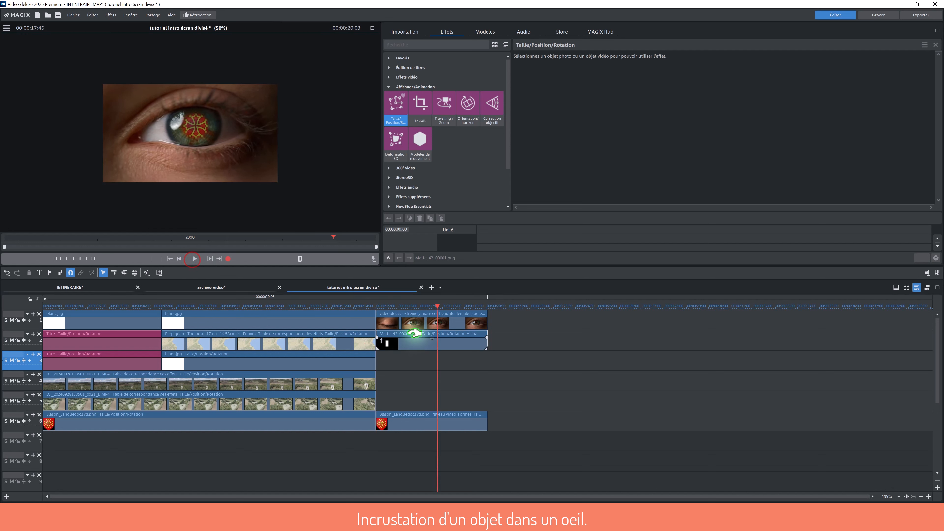
Select the emblem clip on track 6 at 00:00:16:08 and enlarge the preview image to 150%
left_click_drag(436, 302, 401, 306)
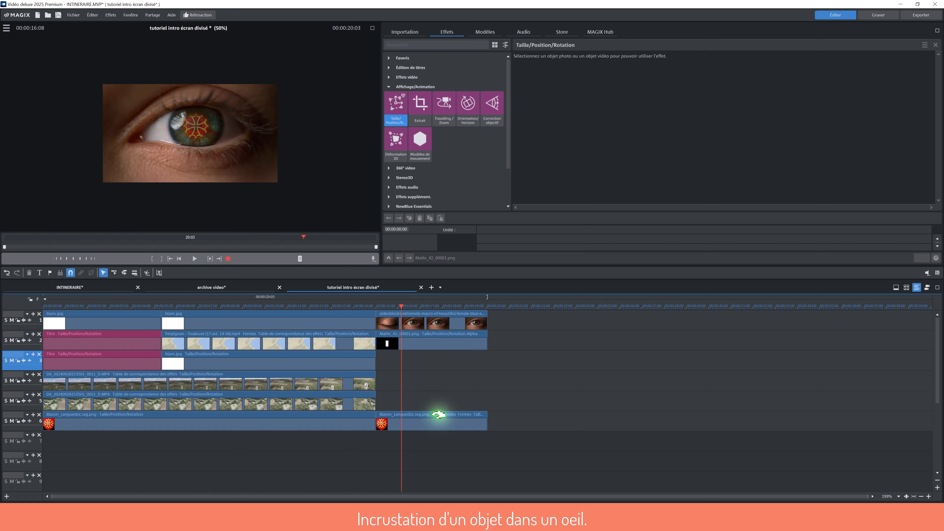
left_click(433, 420)
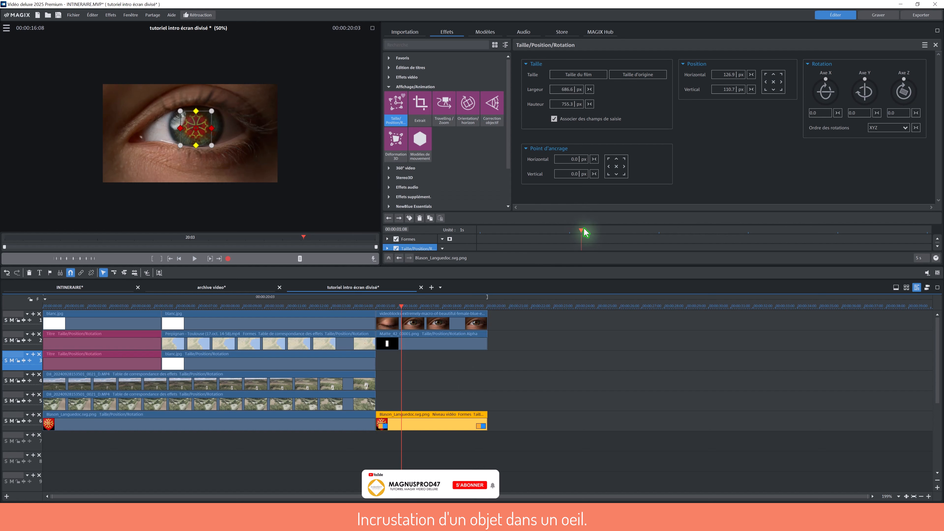
left_click(7, 28)
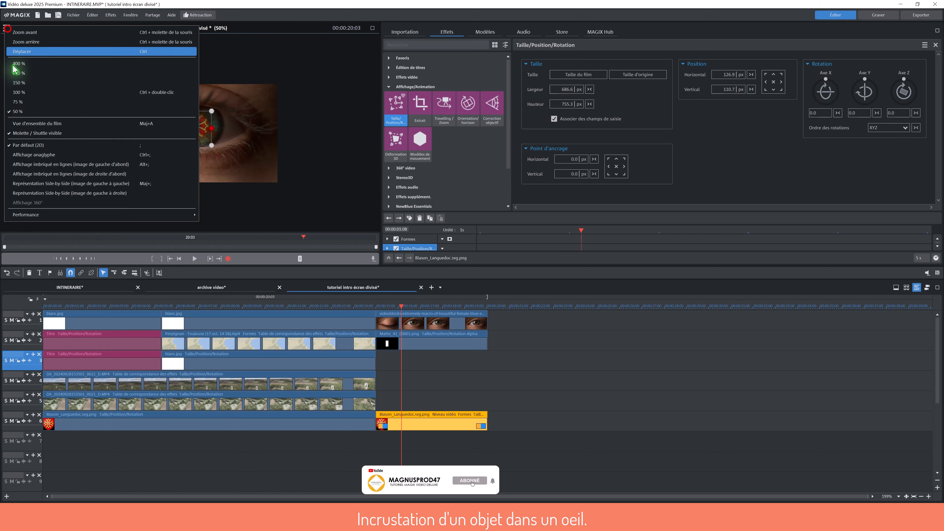
left_click(18, 92)
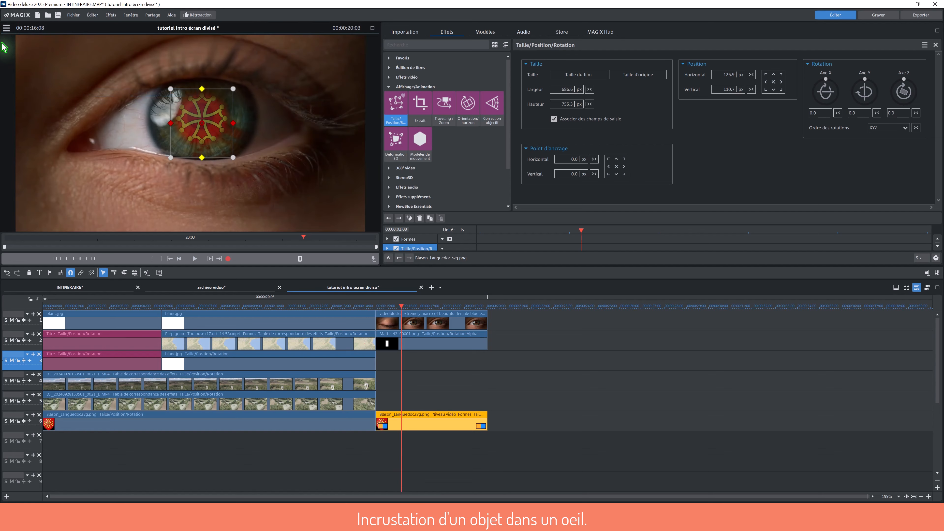
left_click(6, 29)
left_click(13, 88)
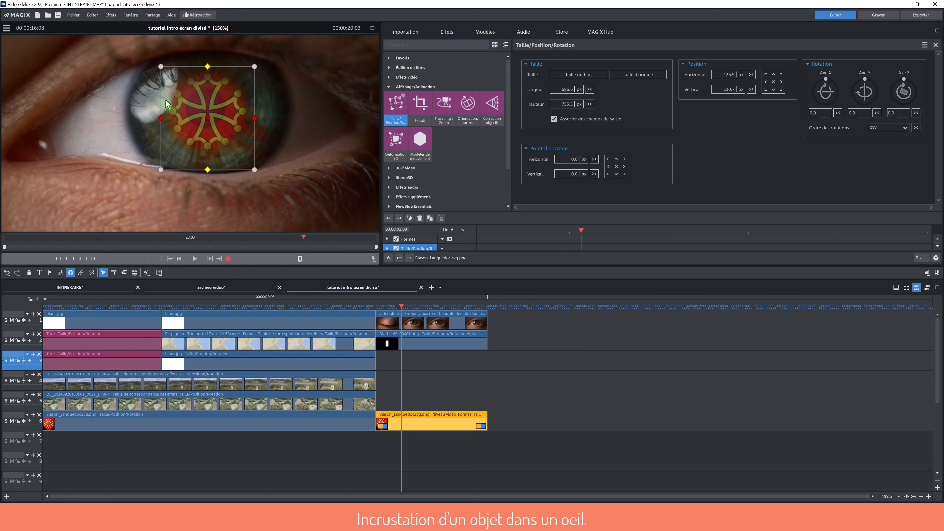
Play the eye opening from 00:00:15:00 in the enlarged preview to examine the emblem's appearance
left_click_drag(582, 230, 529, 238)
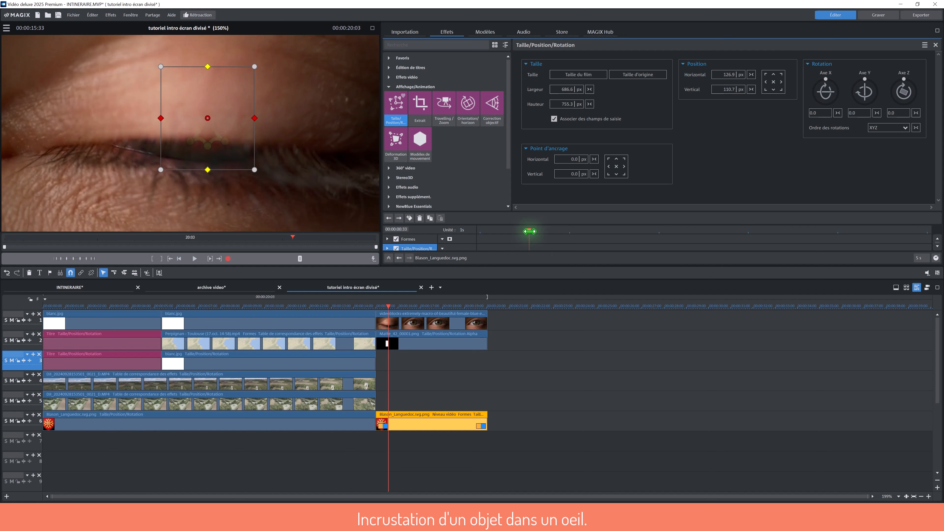
left_click_drag(529, 232, 476, 235)
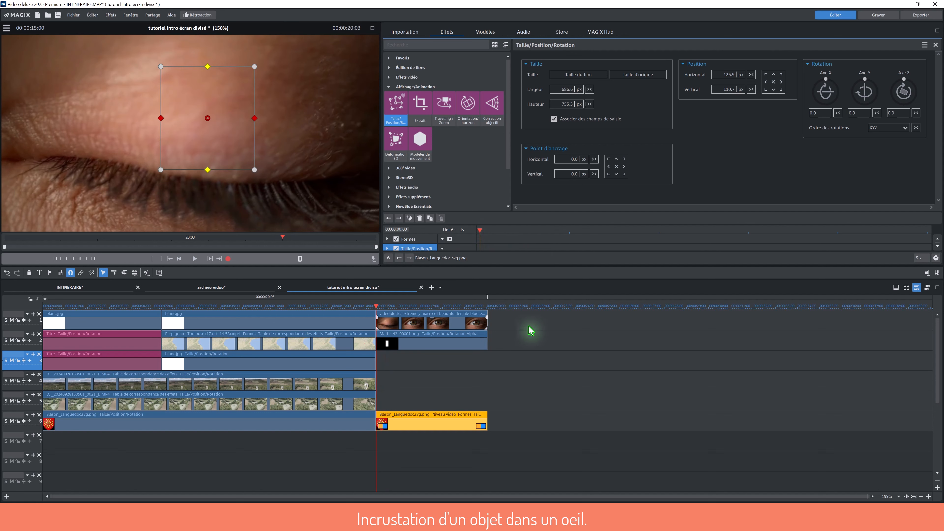
key("space")
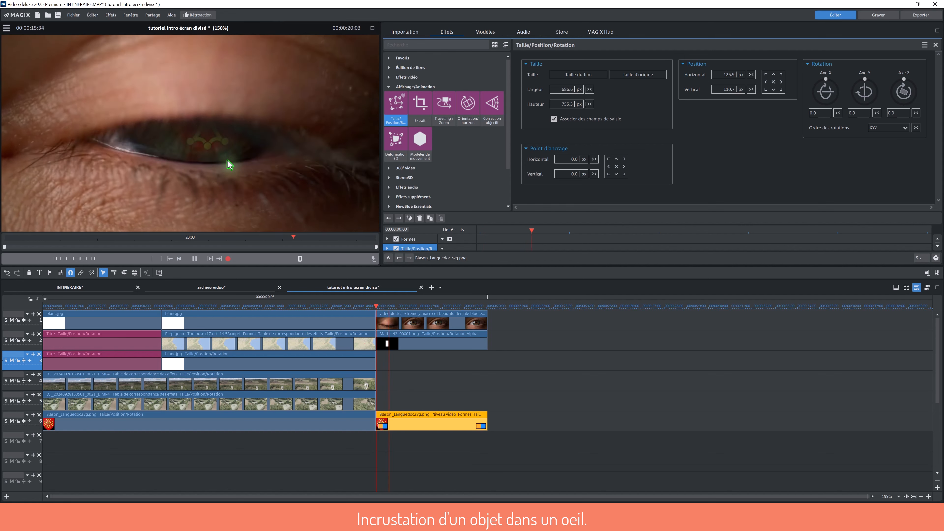
key("space")
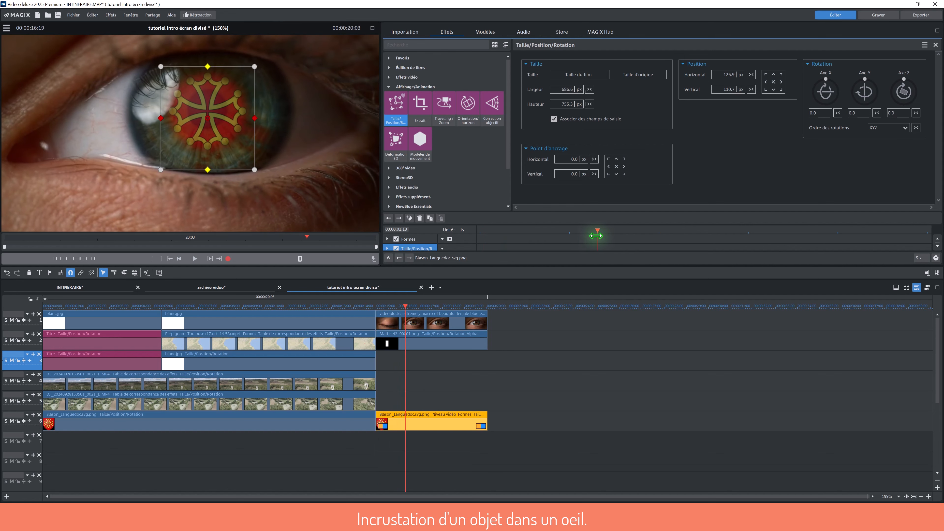
Shift the layer mask's middle keyframe earlier to 00:00:15:25 with vertical position 675.1 px, and check the reveal up to 00:00:15:45
left_click_drag(596, 235, 524, 241)
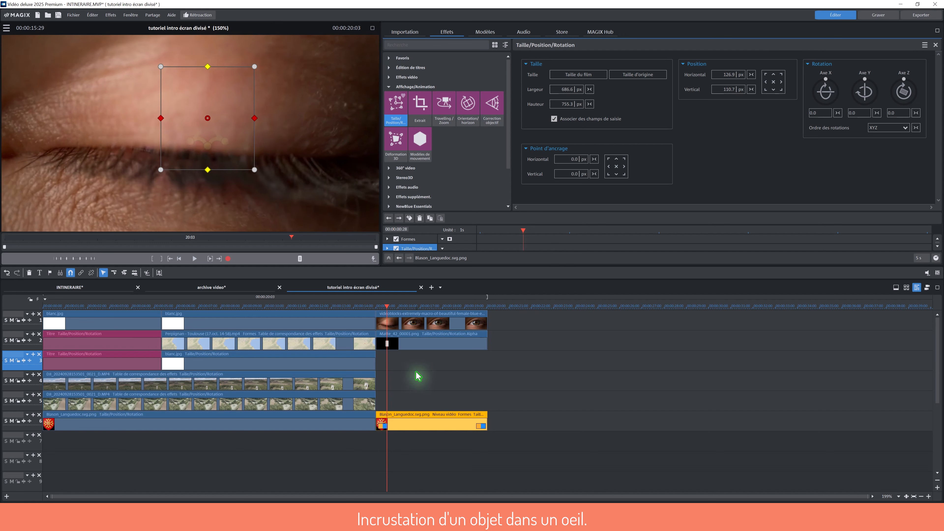
left_click(427, 343)
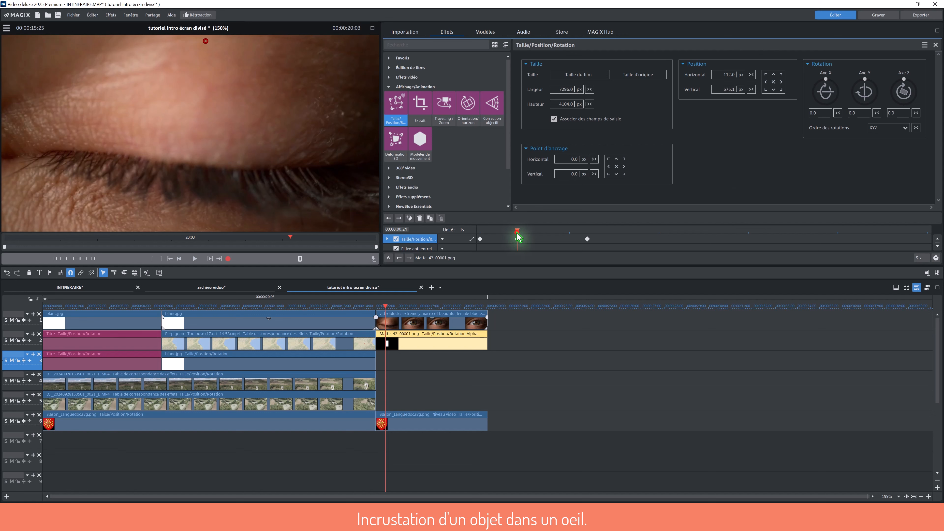
left_click_drag(521, 234, 547, 234)
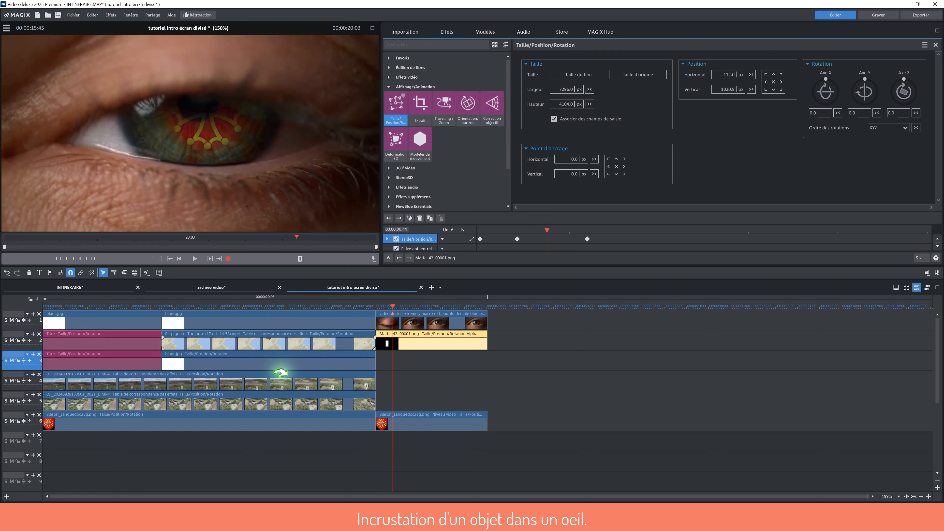
Add a position keyframe to the emblem clip on track 6 at 00:00:15:40, with horizontal 90.9 px and vertical 114.3 px
left_click(424, 421)
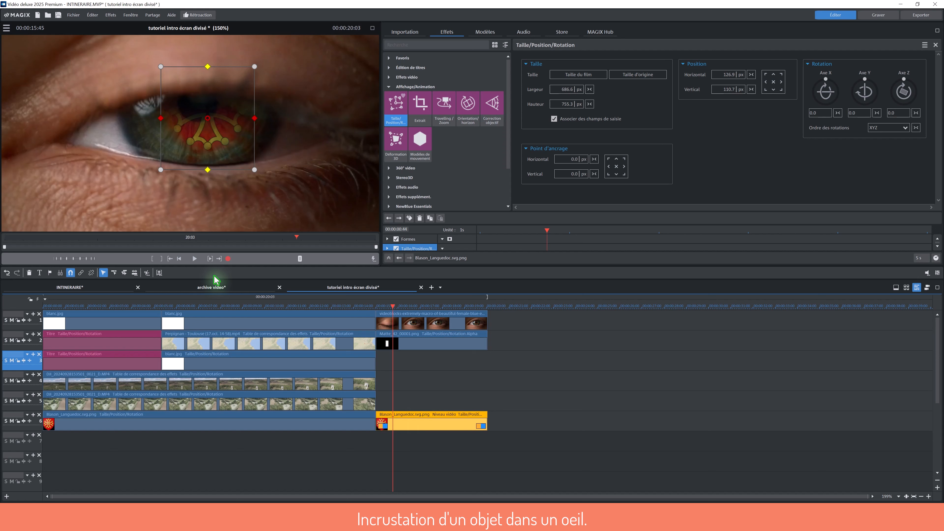
left_click_drag(71, 259, 55, 262)
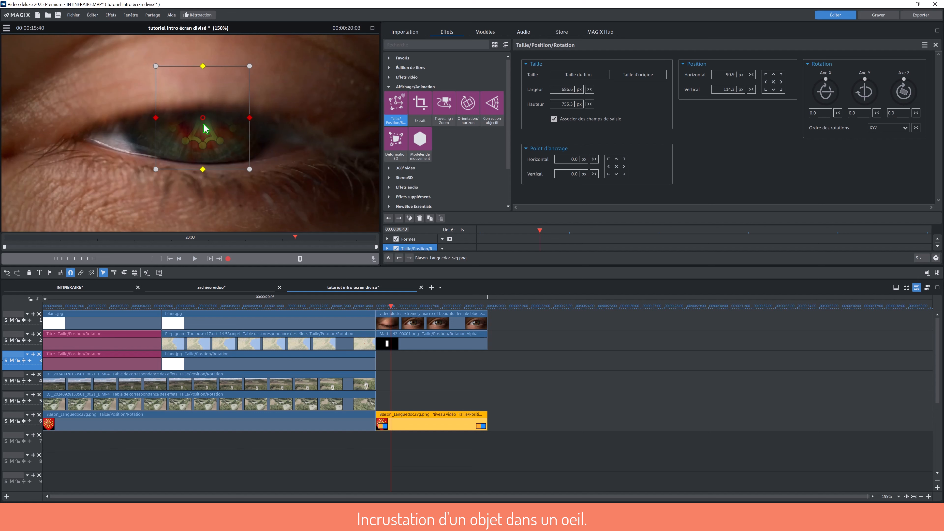
left_click(726, 79)
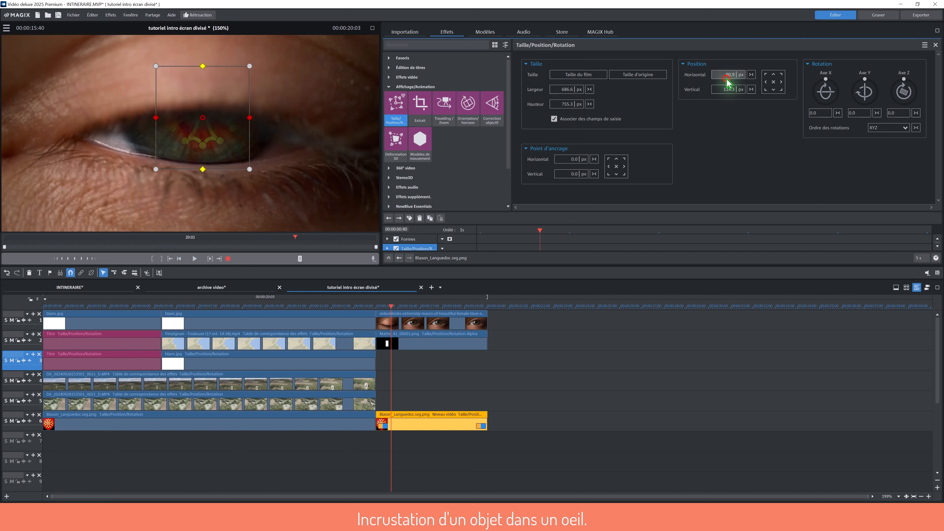
left_click(409, 218)
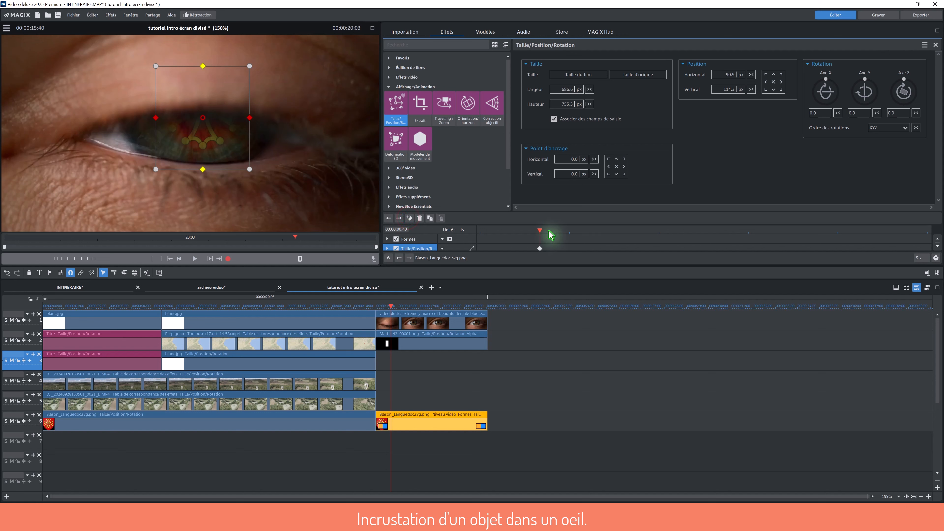
Add emblem position keyframes at 00:00:15:49, with vertical position 156.3 px, and slightly further on, and play the movement
left_click_drag(80, 258, 113, 256)
mouse_move(729, 90)
left_mouse_down()
mouse_move(729, 76)
mouse_move(722, 84)
left_mouse_up()
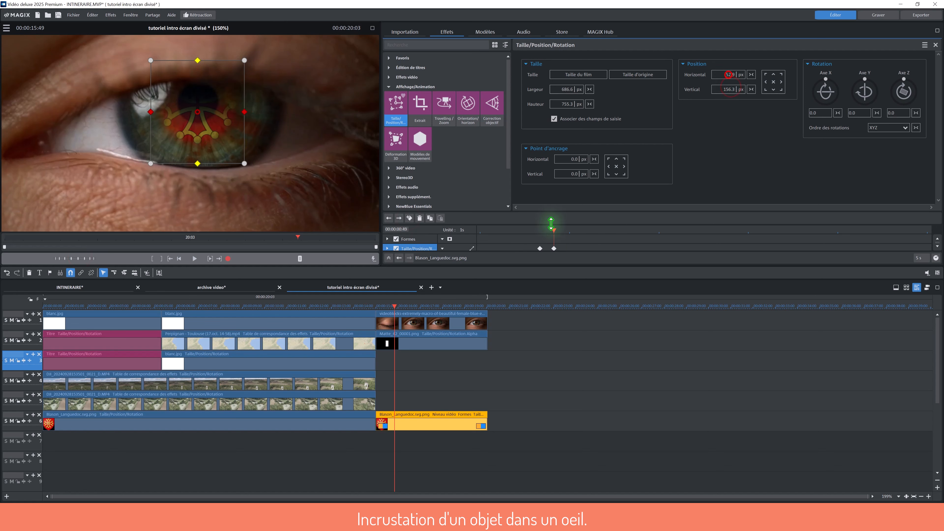
left_click_drag(552, 229, 566, 230)
left_click_drag(728, 74, 731, 49)
left_click_drag(567, 230, 523, 233)
left_click(196, 258)
Remove the emblem's keyframe at 00:00:15:49, check its first position keyframe, and play the movement up to 00:00:18:01
left_click(553, 248)
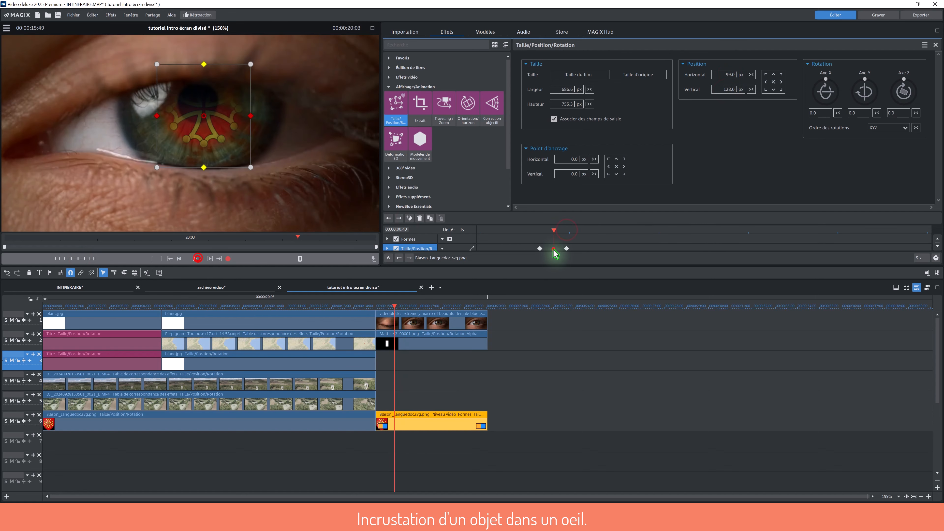
left_click(540, 248)
left_click_drag(727, 76, 727, 80)
left_click_drag(540, 230, 479, 230)
left_click(196, 259)
left_click(196, 259)
Add an emblem position keyframe at 00:00:18:01 with vertical position 140.3 px and replay from the start of the clip
left_click_drag(728, 75, 728, 84)
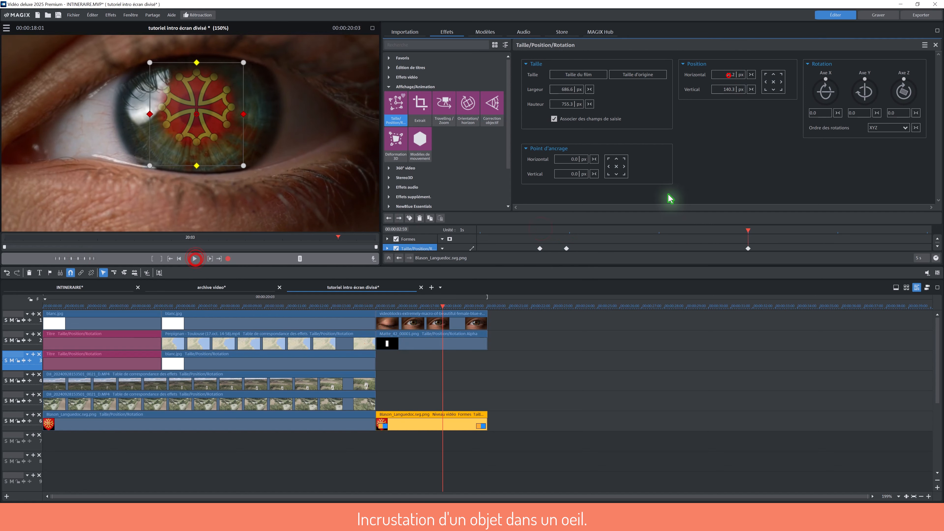
left_click_drag(747, 231, 478, 231)
left_click(194, 259)
left_click(194, 259)
Replace the emblem's middle position keyframe with one further along, realign the emblem with the iris there, and scrub back to check
left_click_drag(566, 248, 502, 237)
left_click_drag(727, 74, 724, 60)
left_click(538, 232)
left_click_drag(71, 259, 192, 261)
left_click_drag(715, 73, 717, 63)
left_click_drag(73, 259, 15, 266)
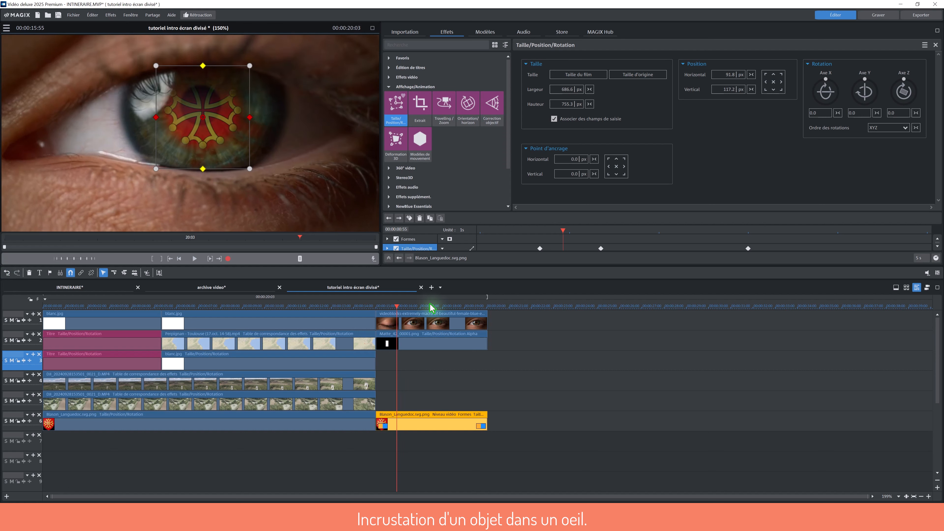
Go to 00:00:14:51, just before the eye clip, and return the preview image to 100% size
left_click(395, 303)
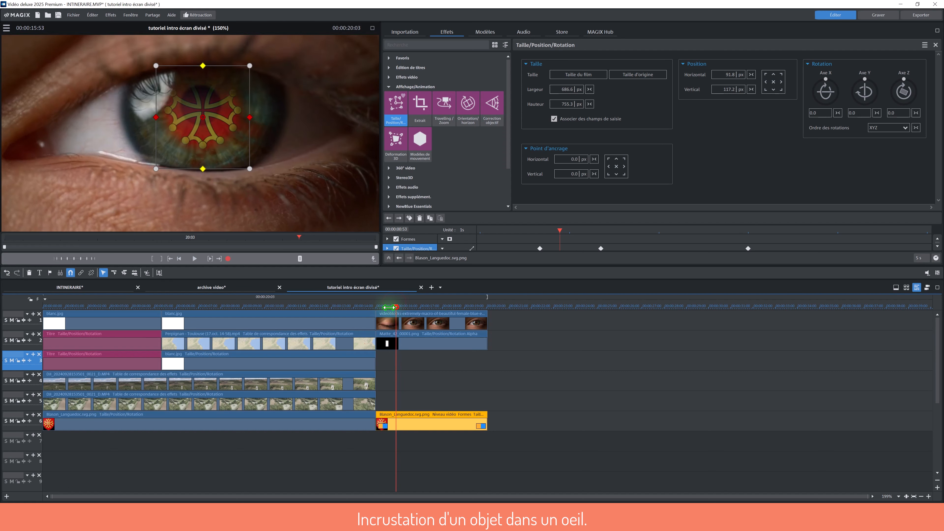
left_click_drag(389, 307, 373, 306)
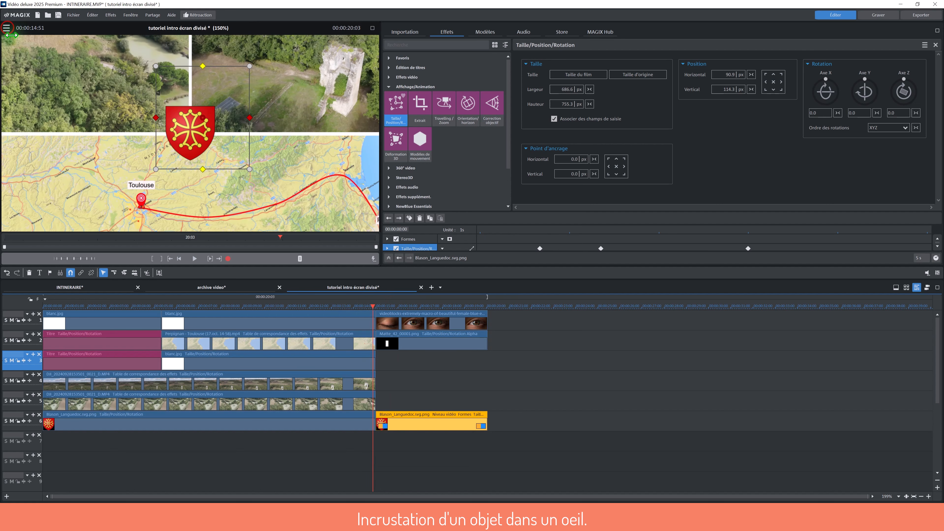
left_click(6, 28)
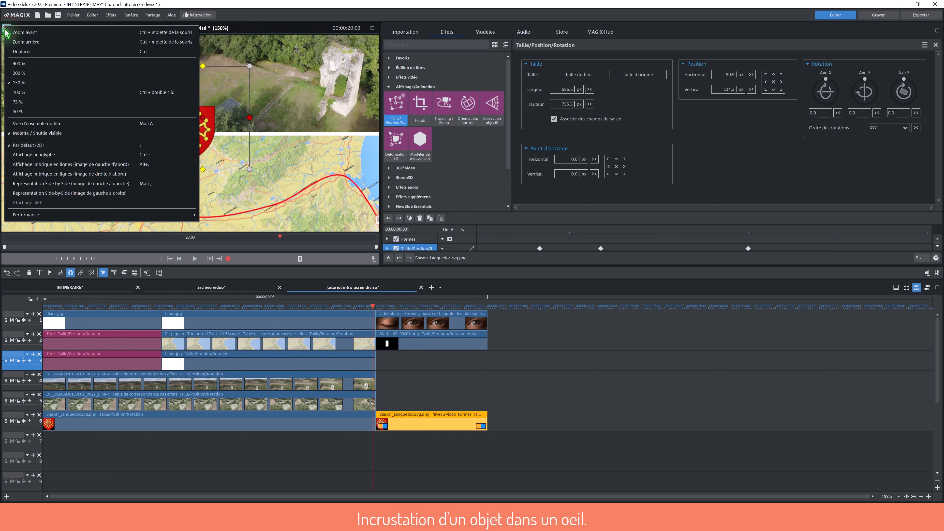
left_click(22, 92)
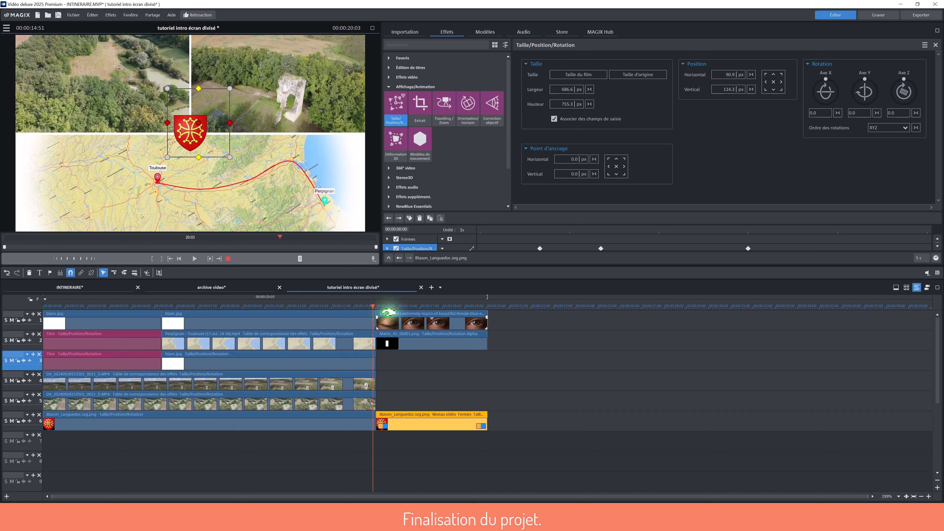
Place Outbreak.mp3 on track 7 from the project start, cut it at 00:00:20:03 and delete the remainder
left_click(412, 32)
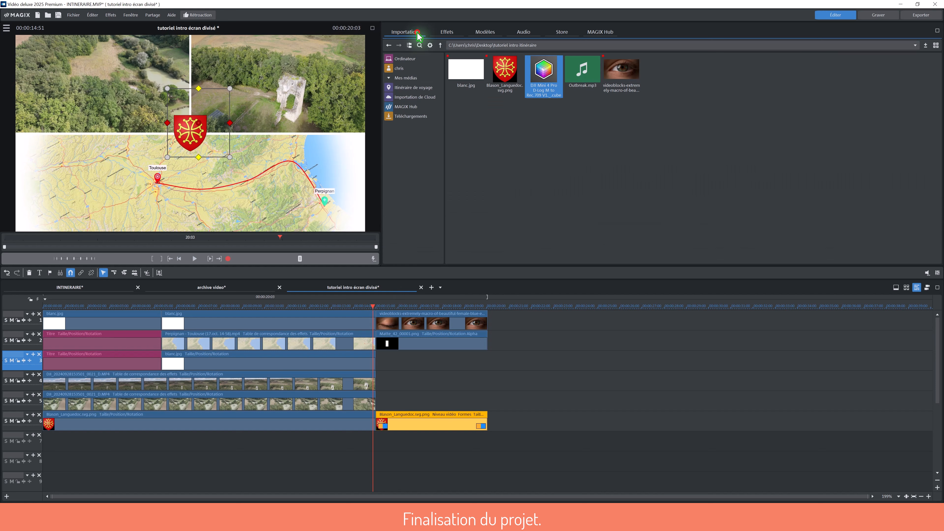
left_click_drag(587, 71, 76, 447)
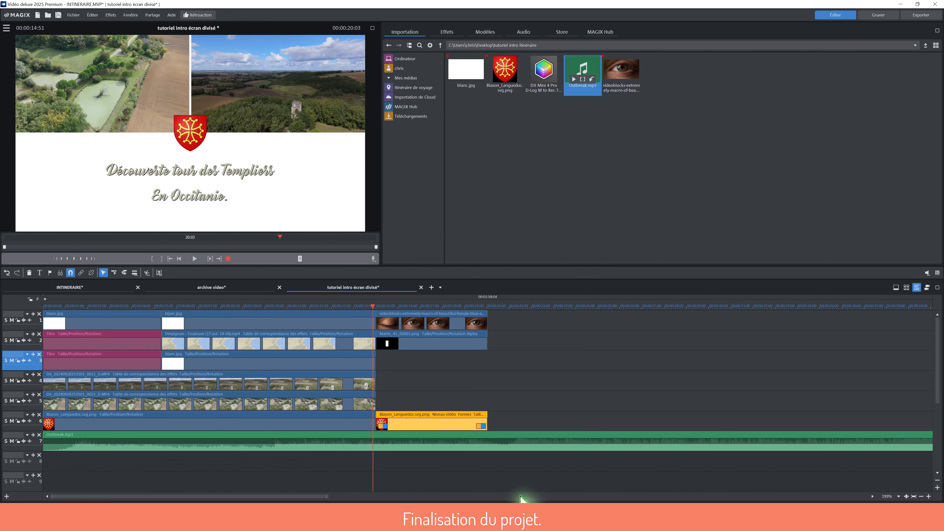
left_click(488, 306)
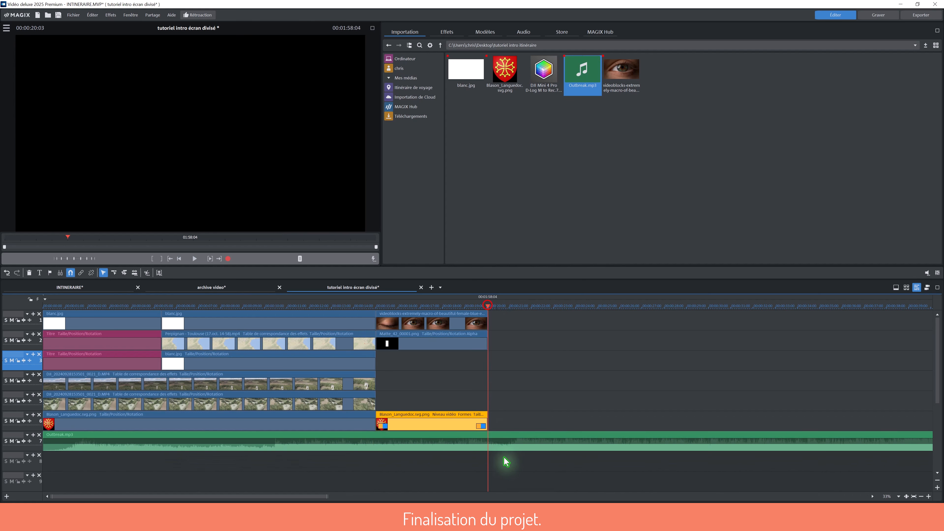
left_click(520, 436)
key("t")
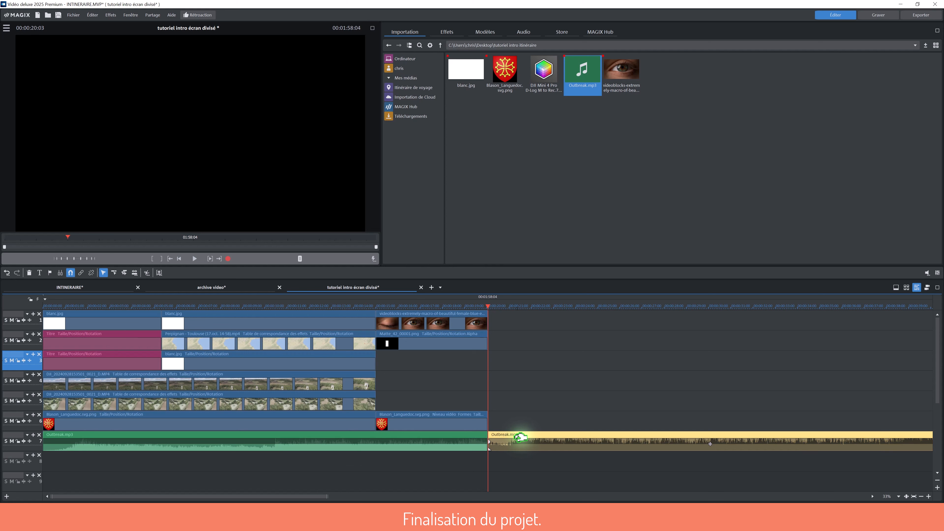
key("Delete")
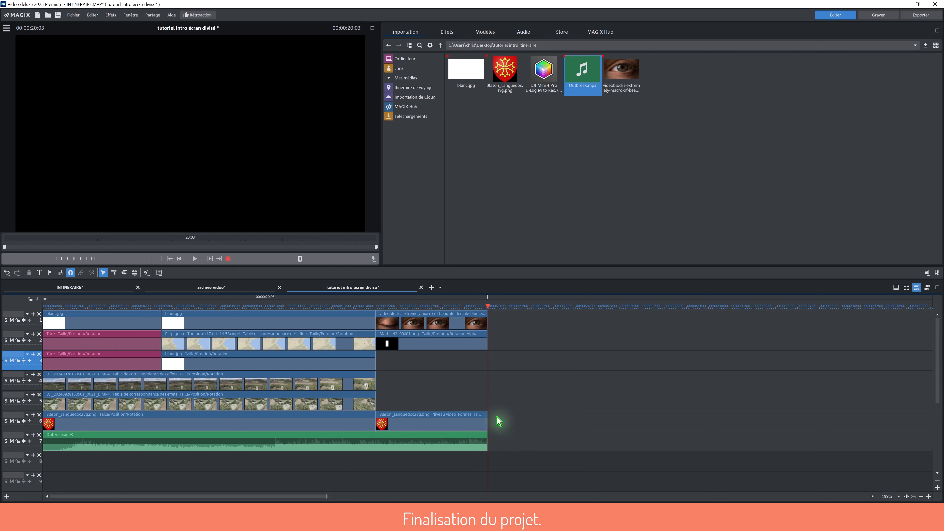
Trim the end of the Perpignan - Toulouse map clip on track 2 to 00:00:14:49
left_click(372, 306)
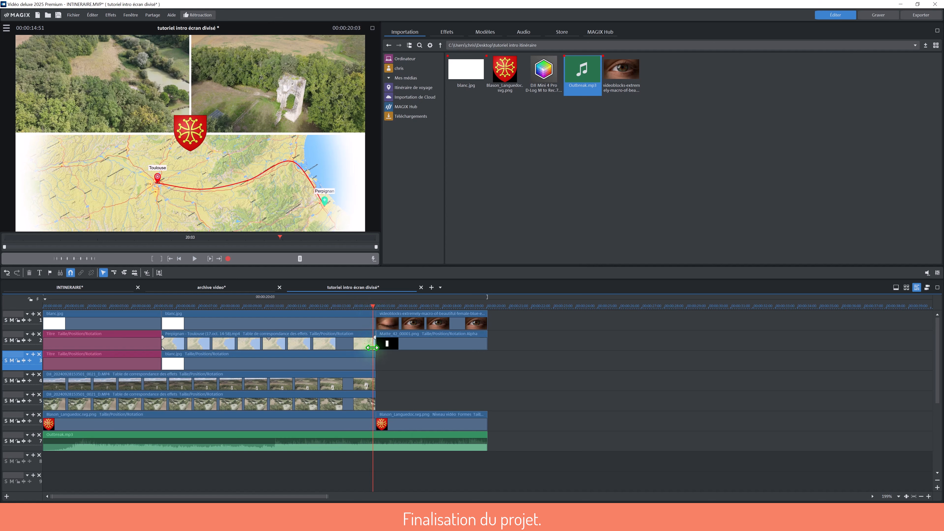
left_click(375, 341)
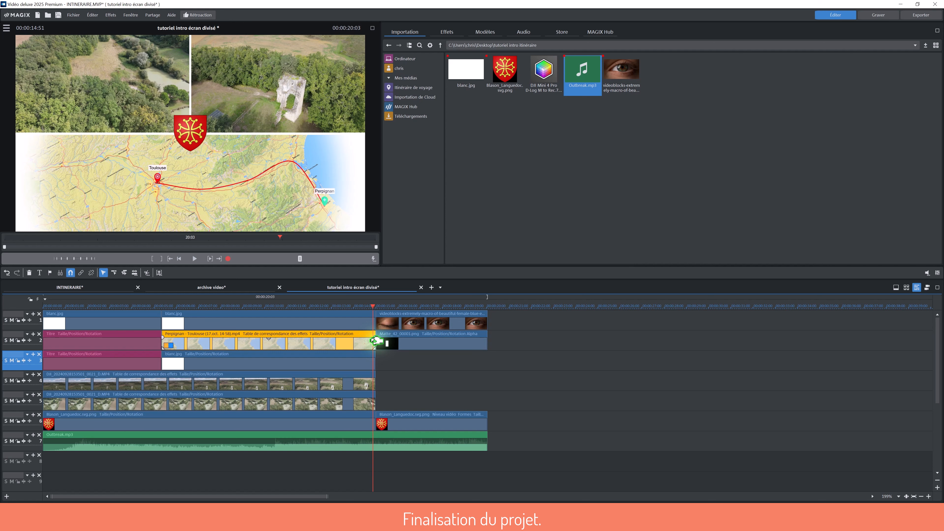
left_click(928, 497)
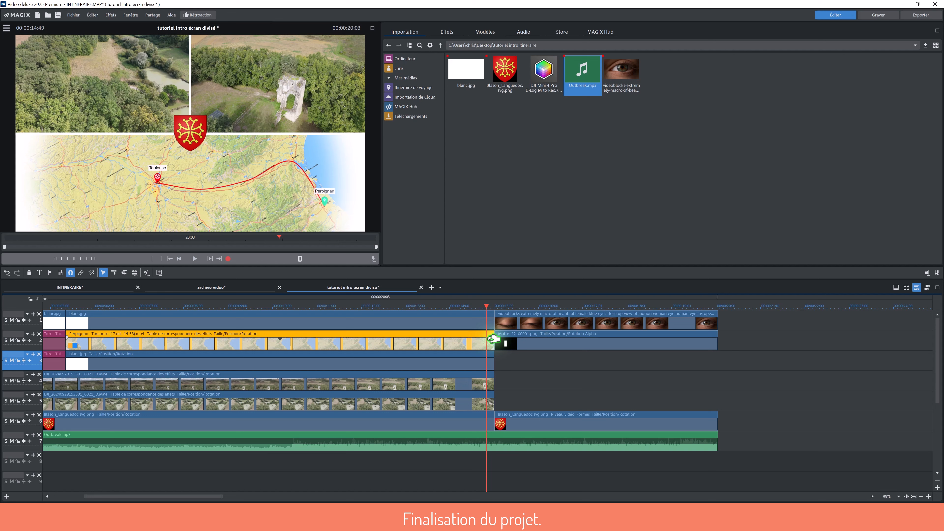
key("ctrl+z")
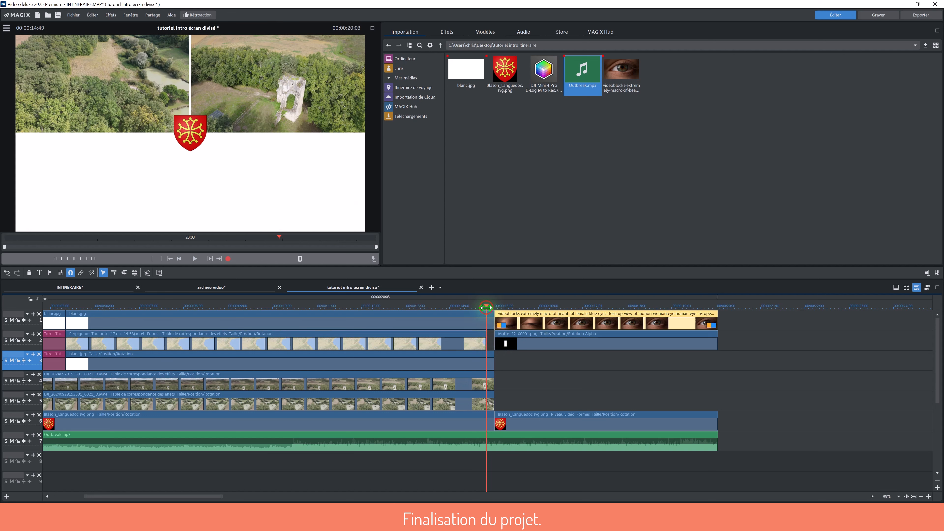
Trim the ends of the white image on track 3 and the drone clips on tracks 4 and 5 to 00:00:14:49
left_click_drag(486, 306, 487, 312)
left_click_drag(501, 362, 490, 411)
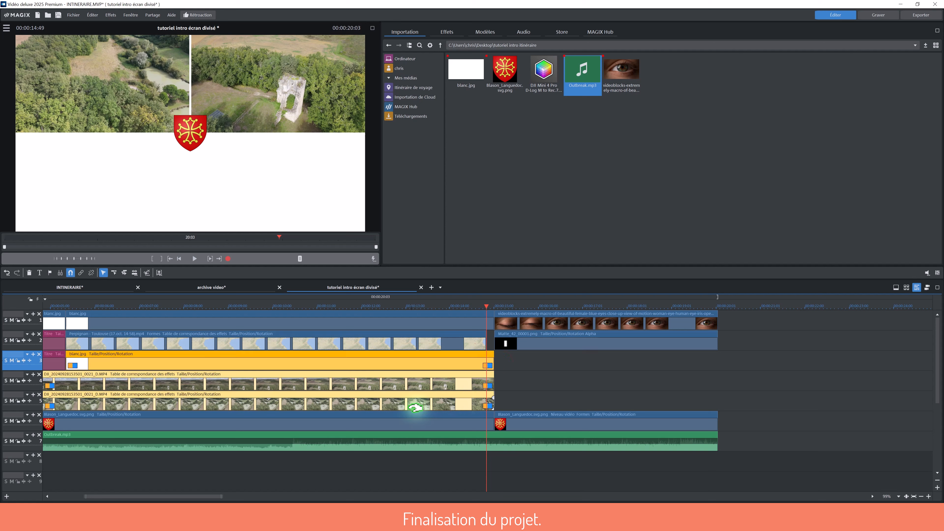
key("ctrl+z")
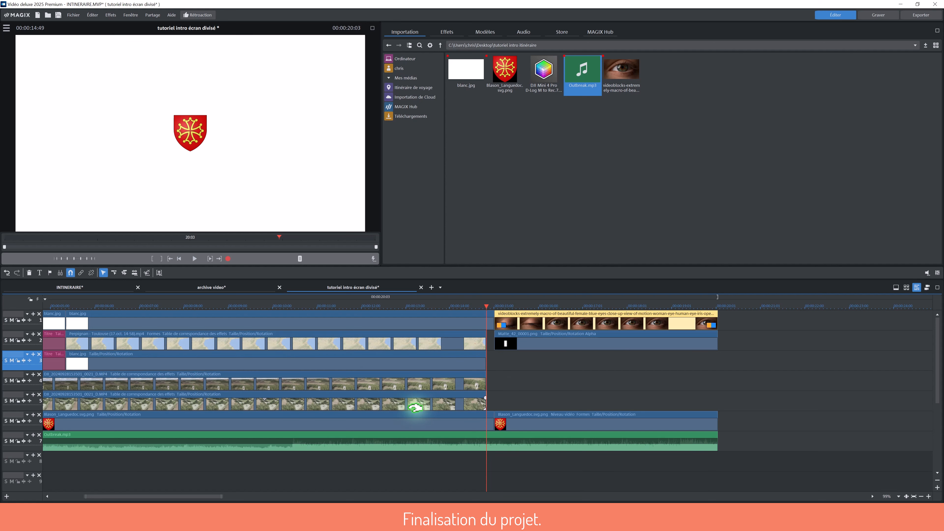
Trim the end of the first emblem clip on track 6 to 00:00:14:49 and scrub across the cut into the eye clip
left_click(489, 419)
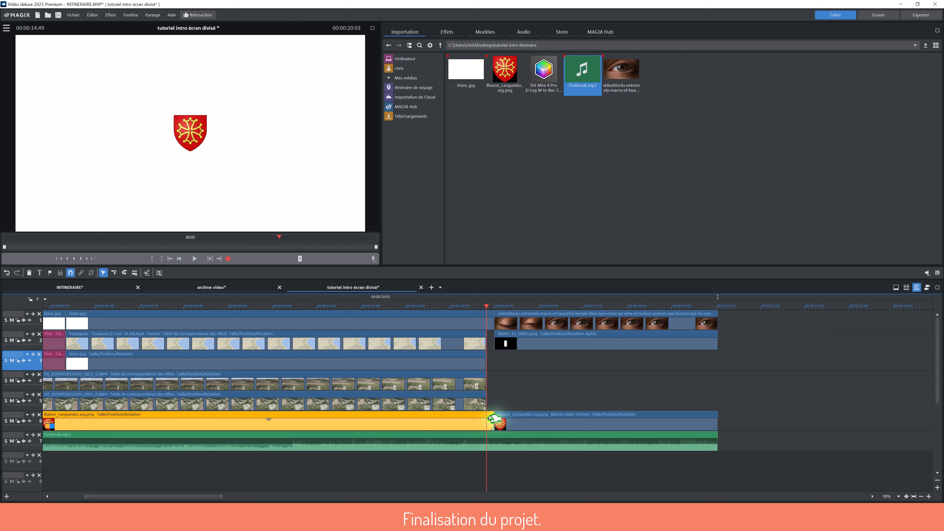
key("ctrl+z")
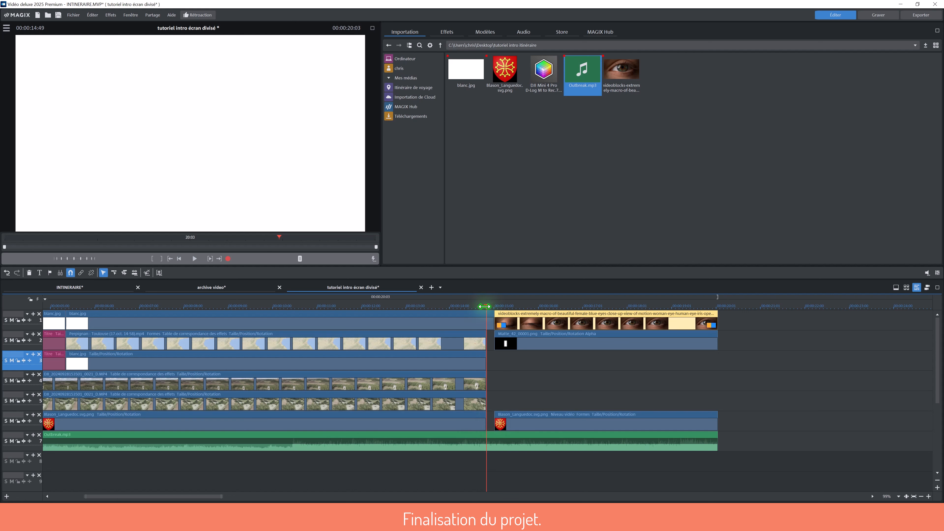
left_click_drag(484, 306, 520, 320)
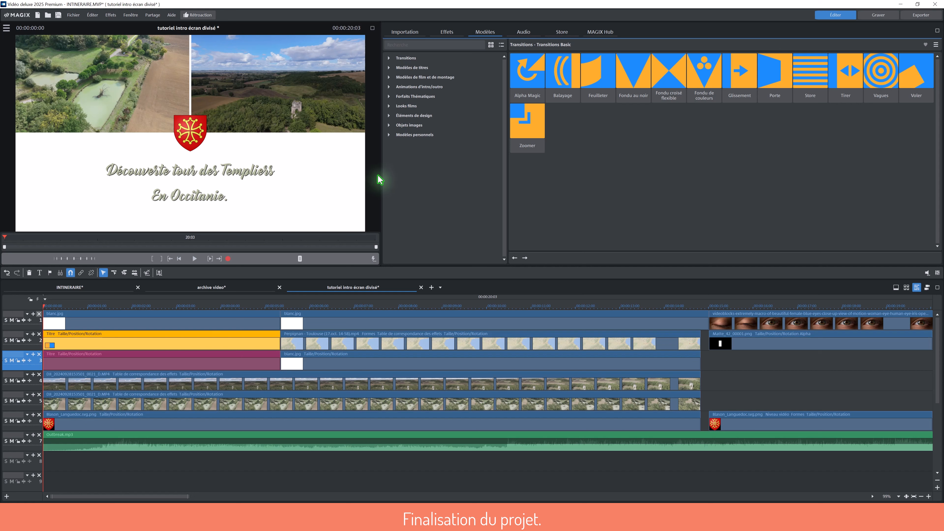
Apply the Balayage transition from Transitions Basic to the start of the title clips on tracks 2 and 3
left_click(417, 58)
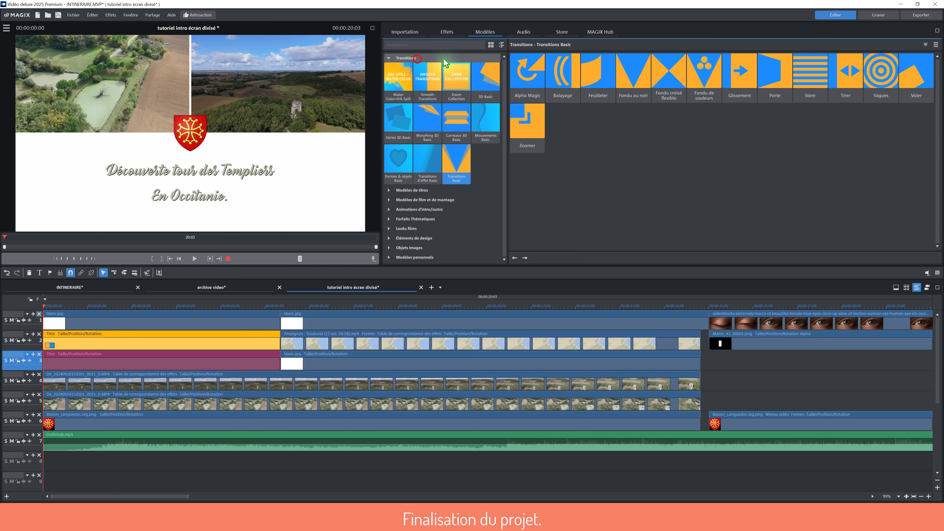
left_click(458, 168)
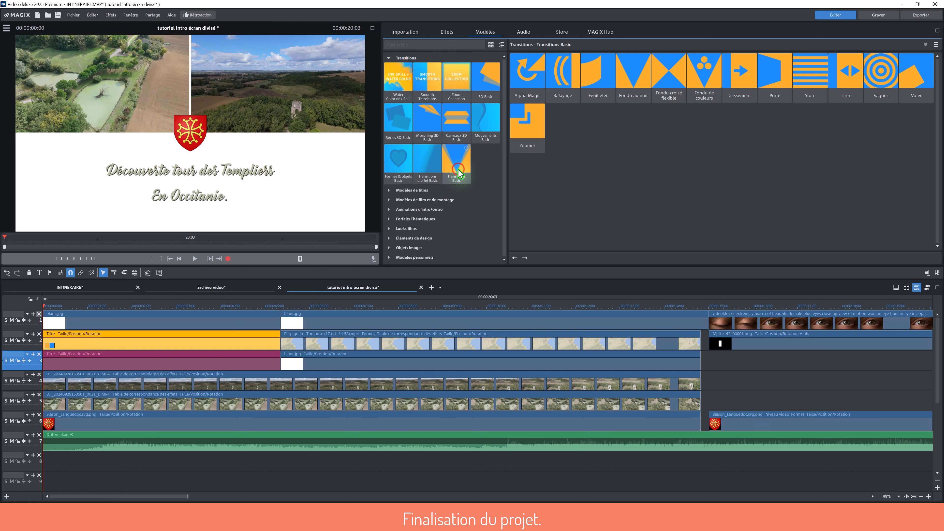
mouse_move(560, 62)
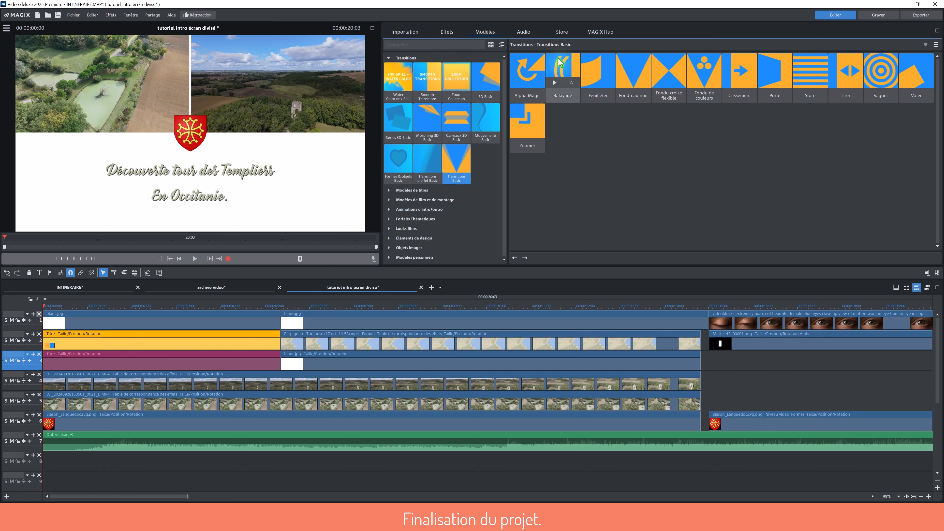
left_click_drag(560, 63, 59, 344)
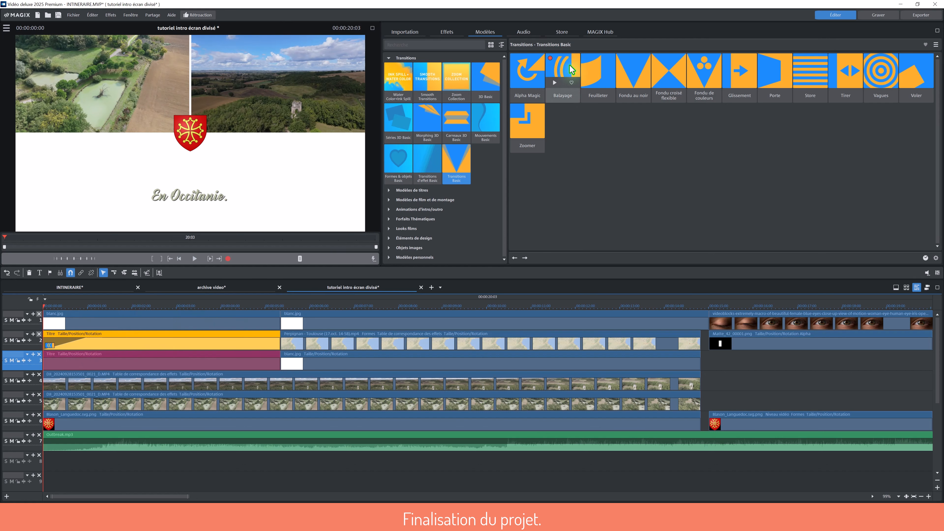
left_click_drag(569, 66, 56, 362)
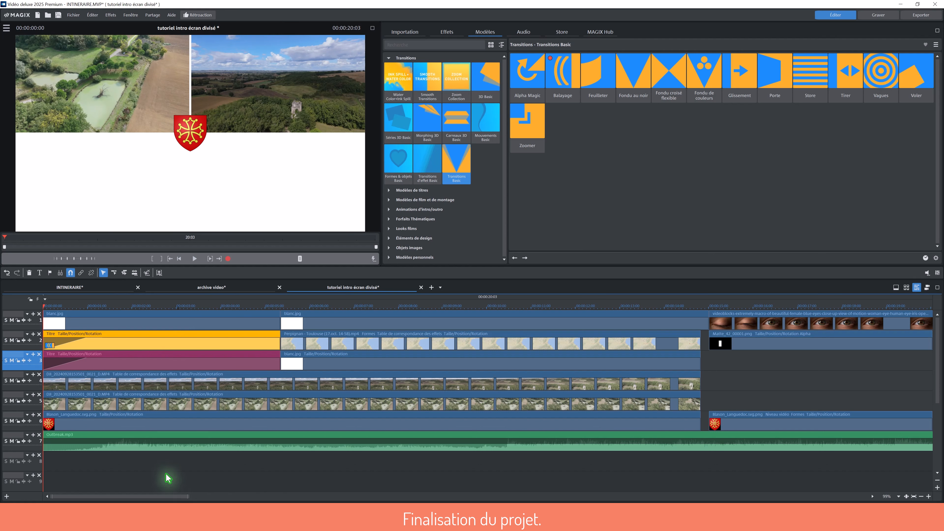
Trim the start of the first emblem clip on track 6 to about 00:00:00:40, and check the opening at 00:00:01:00
left_click(87, 312)
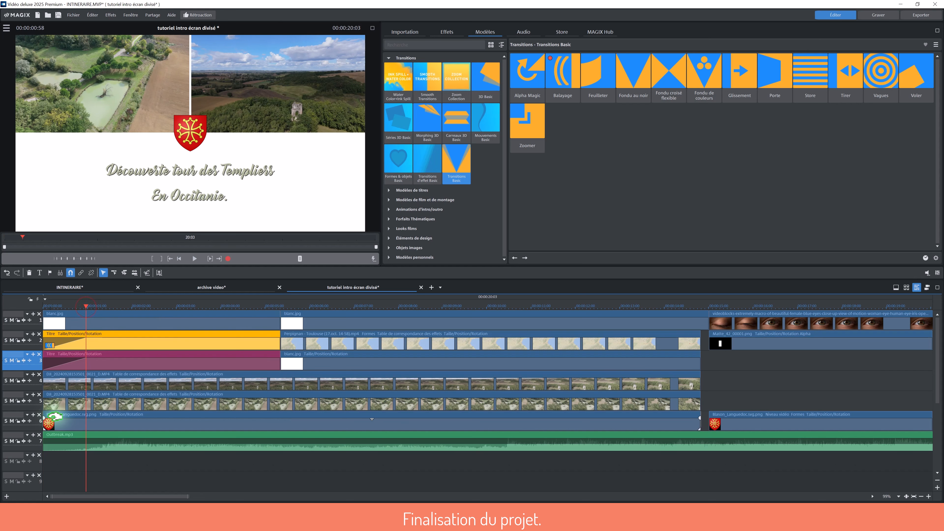
left_click_drag(44, 421, 71, 419)
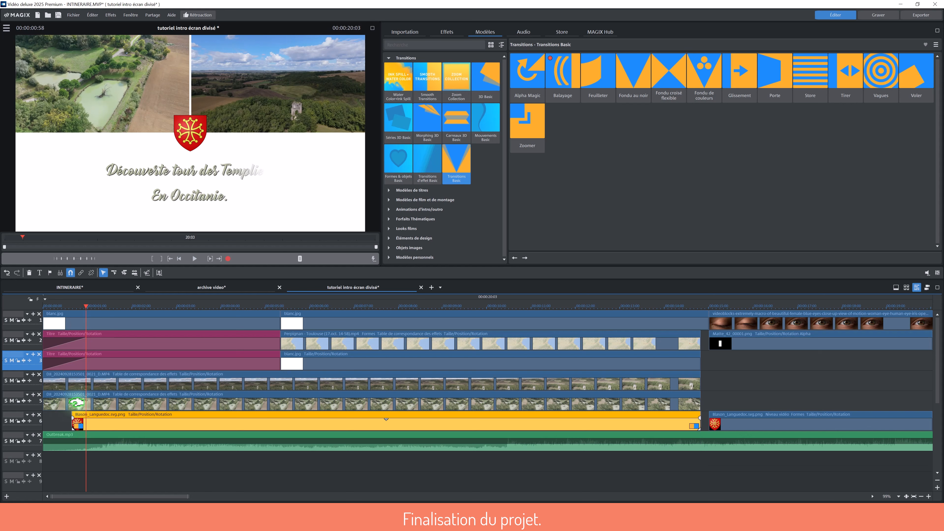
left_click(73, 307)
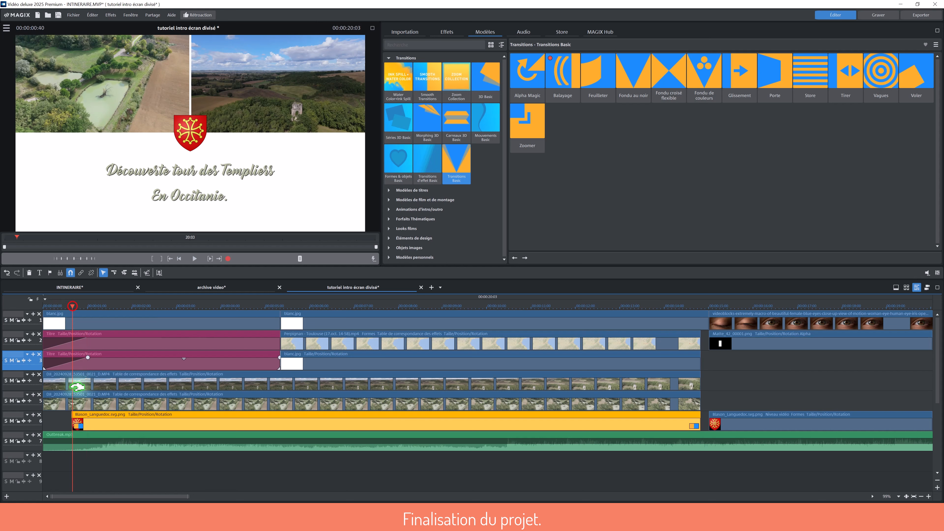
left_click(87, 307)
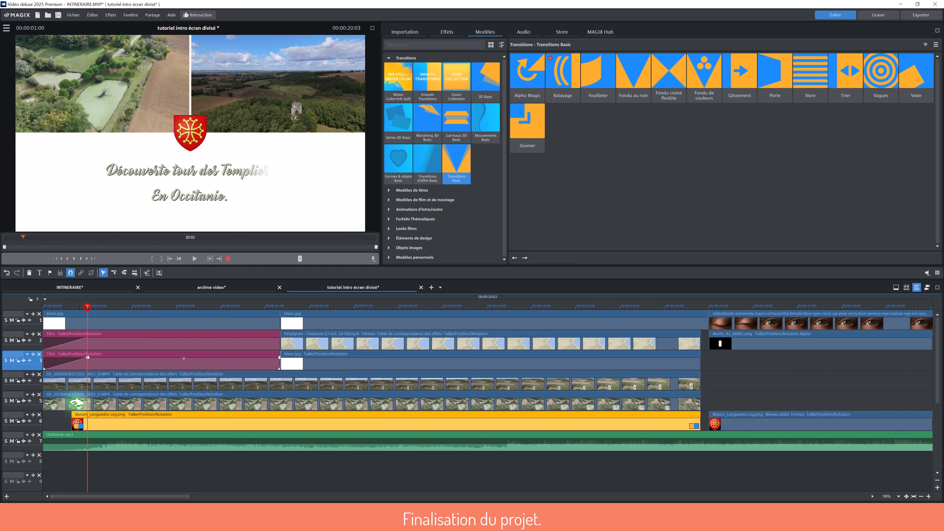
Add fade-ins to the first emblem clip on track 6 and, up to about 00:00:00:24, to the clips starting tracks 1, 4 and 5
left_click_drag(85, 419, 90, 418)
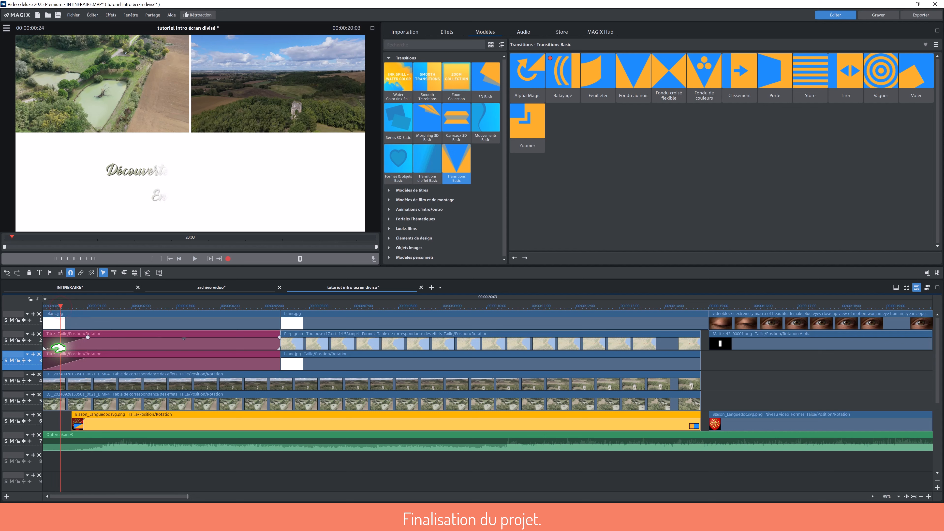
left_click_drag(44, 318, 61, 319)
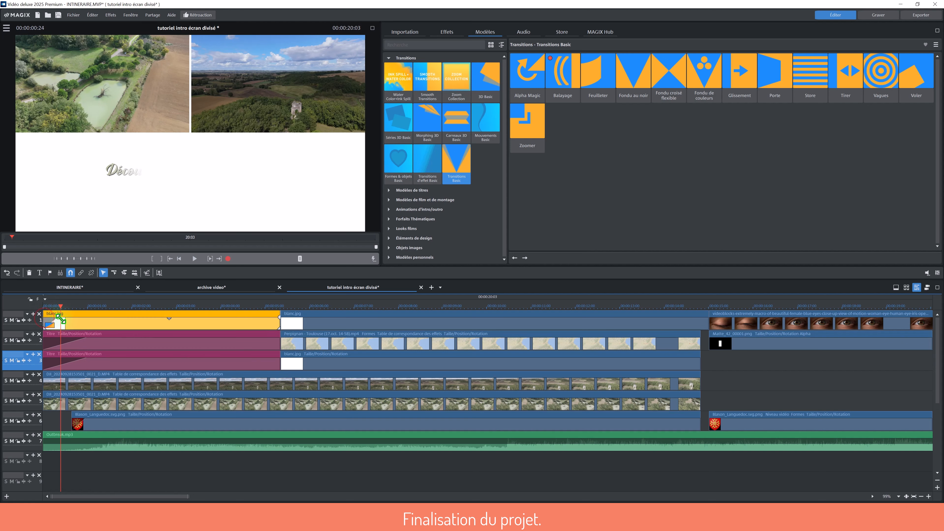
left_click_drag(45, 377, 60, 379)
left_click_drag(45, 399, 61, 399)
Fade out the titles on tracks 2 and 3 from 00:00:05:00, and fade in the following map and white image up to 00:00:05:40
left_click(264, 307)
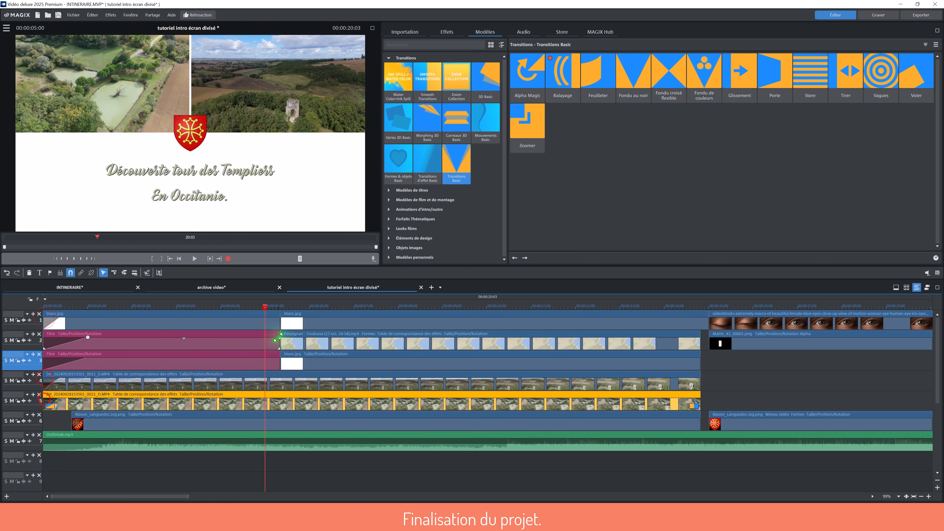
left_click_drag(278, 338, 266, 337)
left_click_drag(279, 359, 266, 358)
left_click(295, 307)
left_click(293, 343)
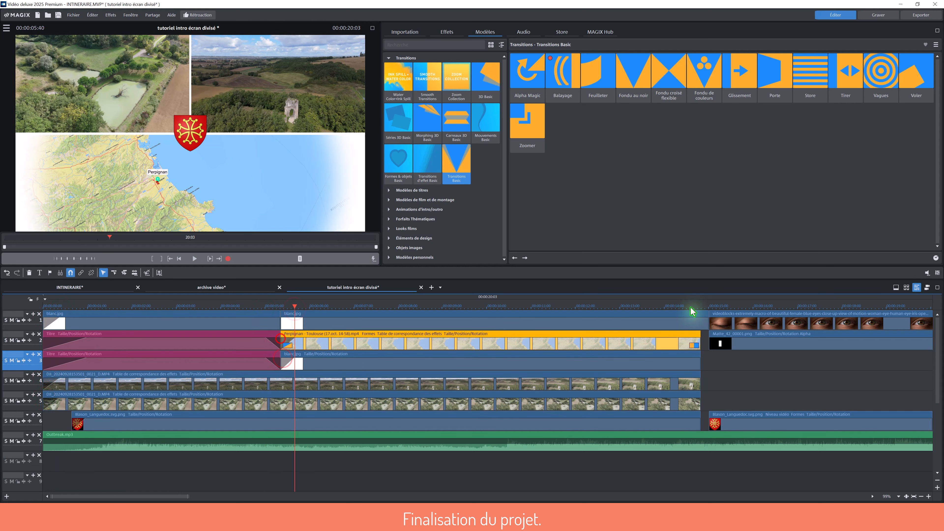
Select the second emblem clip on track 6 and check the emblem in the eye around 00:00:15:49
left_click(717, 306)
left_click(716, 418)
key("space")
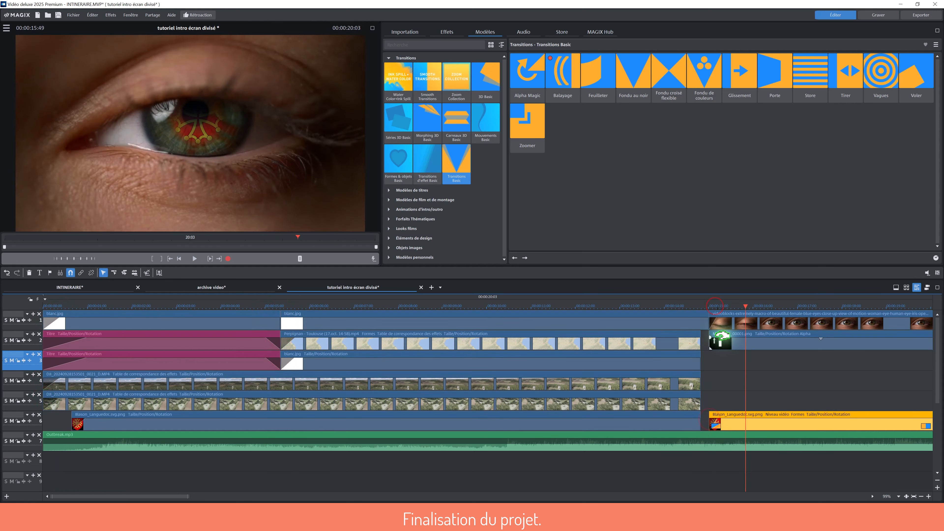
Add fade-outs to the ends of the second emblem clip on track 6 and the music on track 7, and check the film at 00:00:08:17
left_click(921, 496)
left_click(468, 305)
left_click_drag(485, 417, 474, 418)
left_click_drag(484, 438, 441, 439)
left_click_drag(485, 318, 226, 308)
left_click(552, 366)
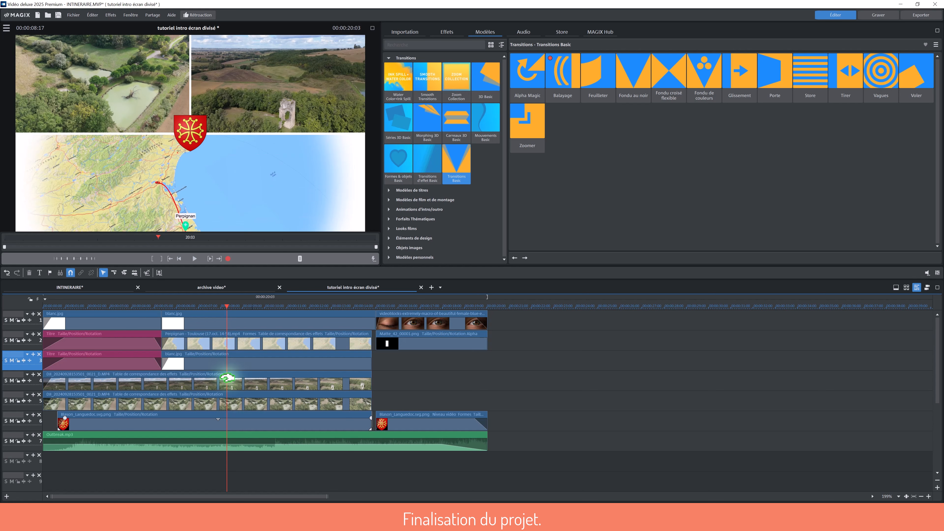
Export the film as an MPEG-4 video named tutoriel intro écran divisé.mp4
left_click(73, 15)
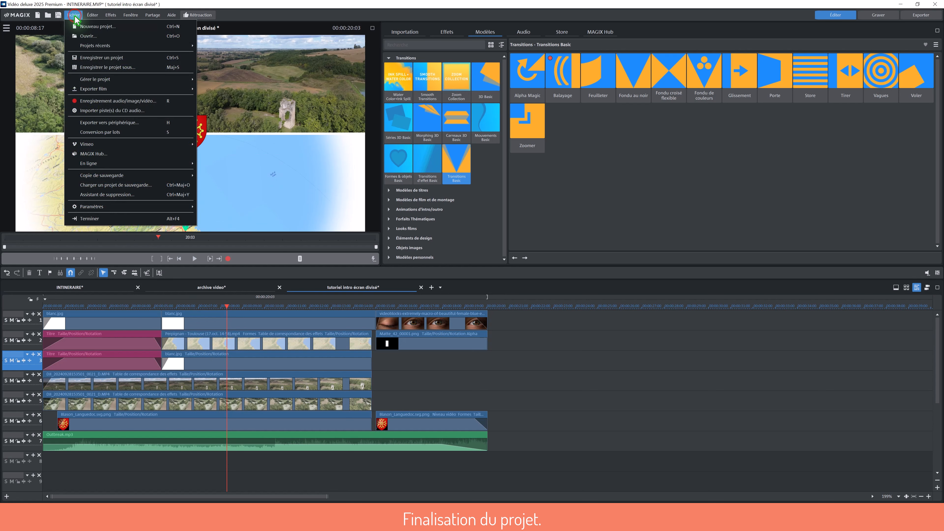
mouse_move(95, 88)
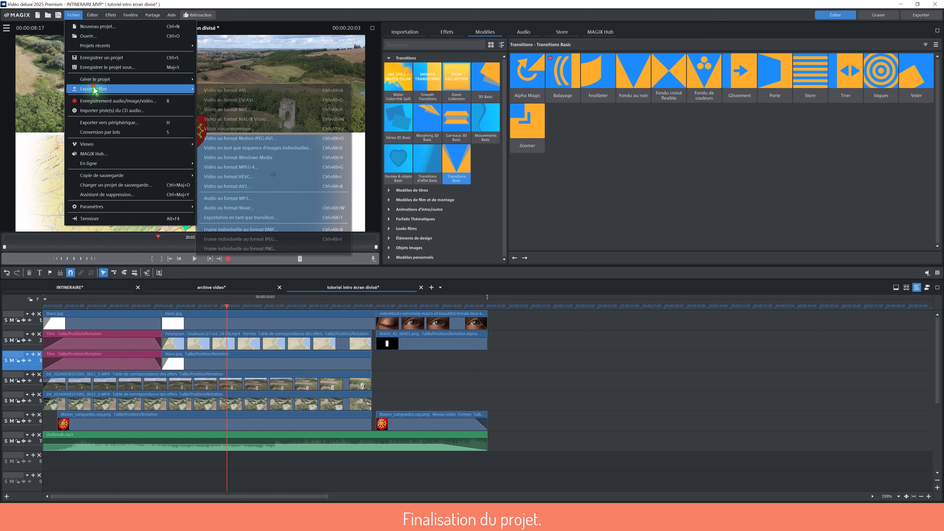
left_click(257, 169)
left_click(513, 385)
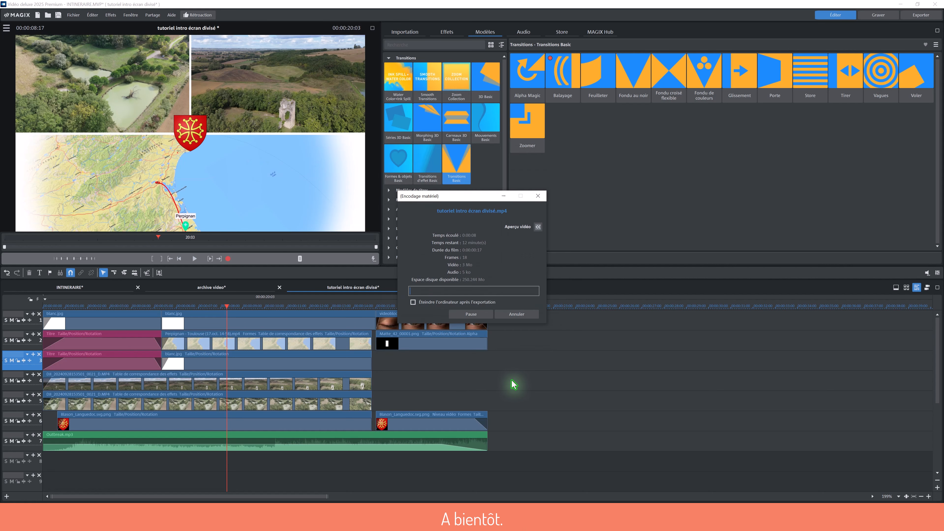